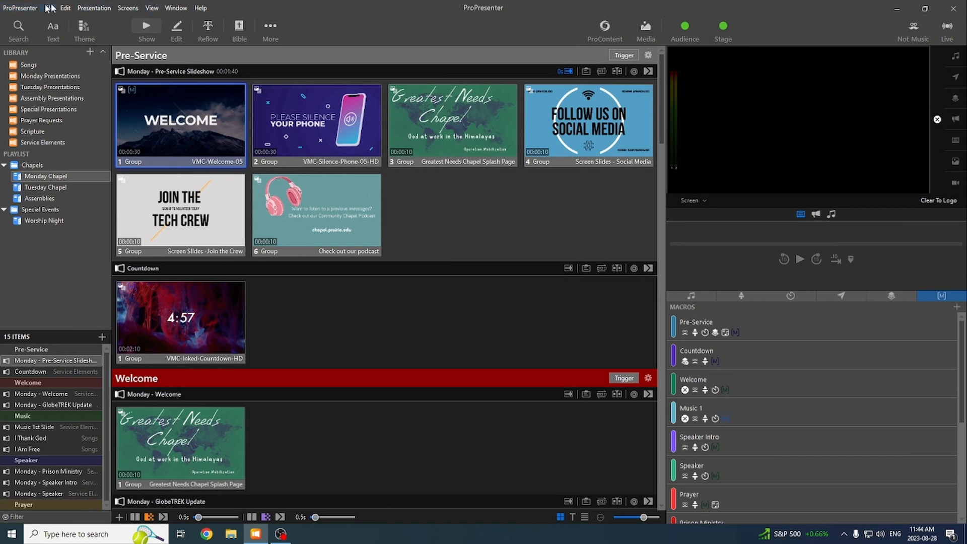
pyautogui.click(33, 8)
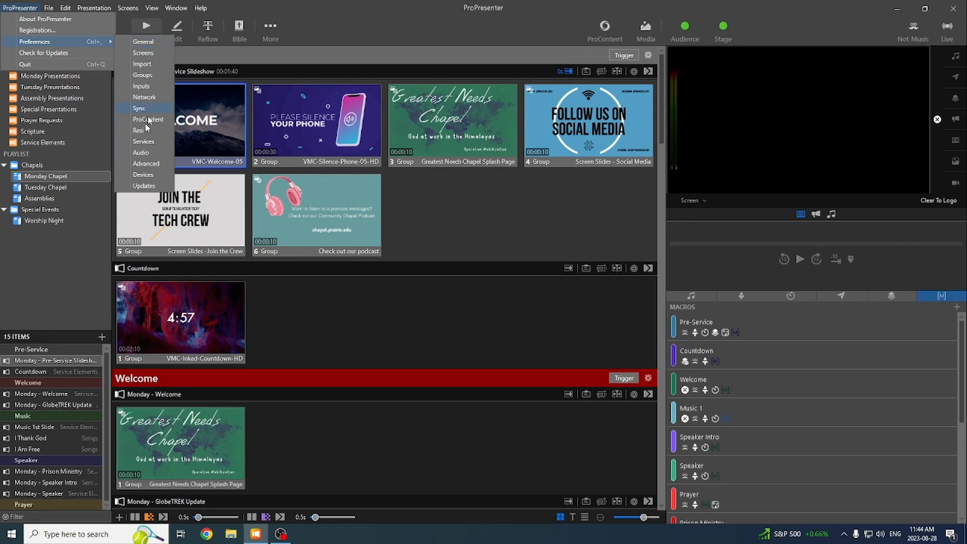
pyautogui.moveTo(46, 10)
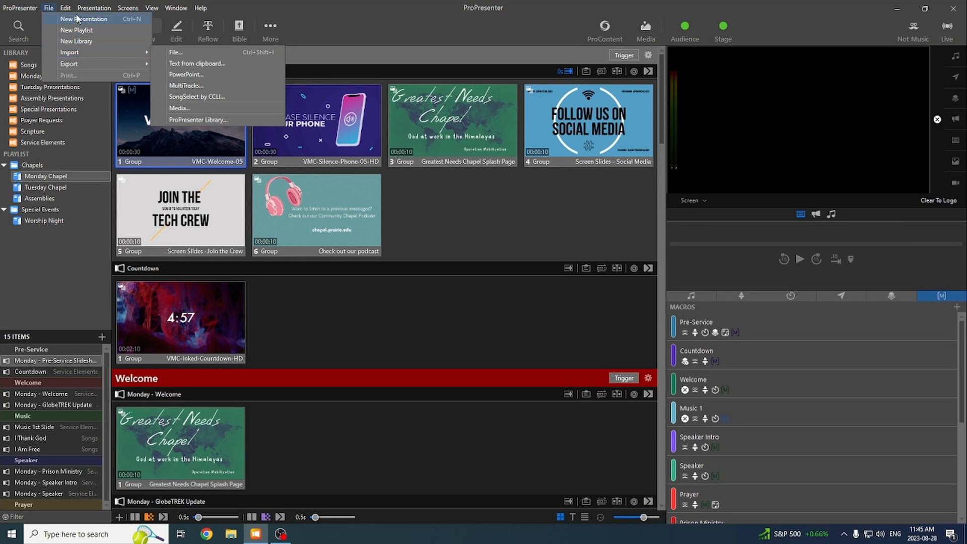
pyautogui.moveTo(91, 7)
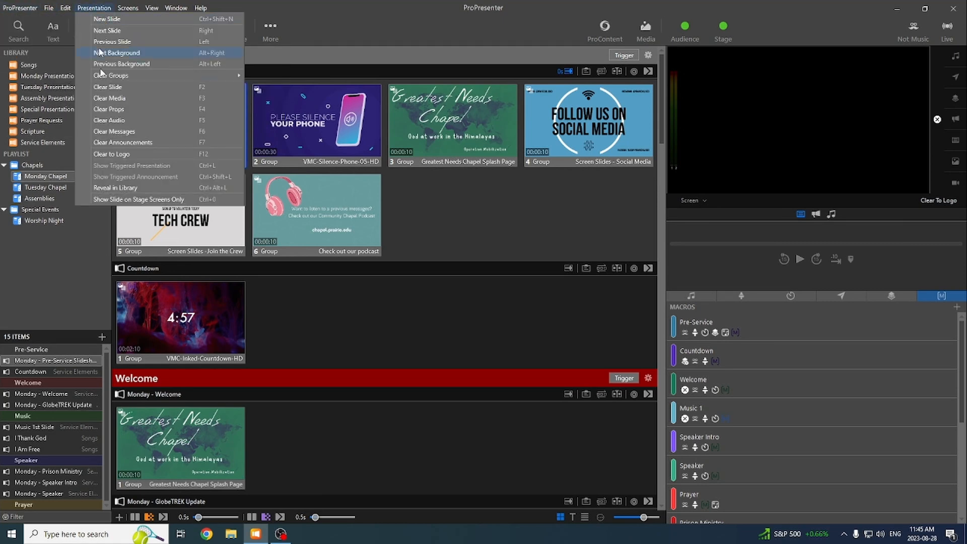
pyautogui.click(127, 9)
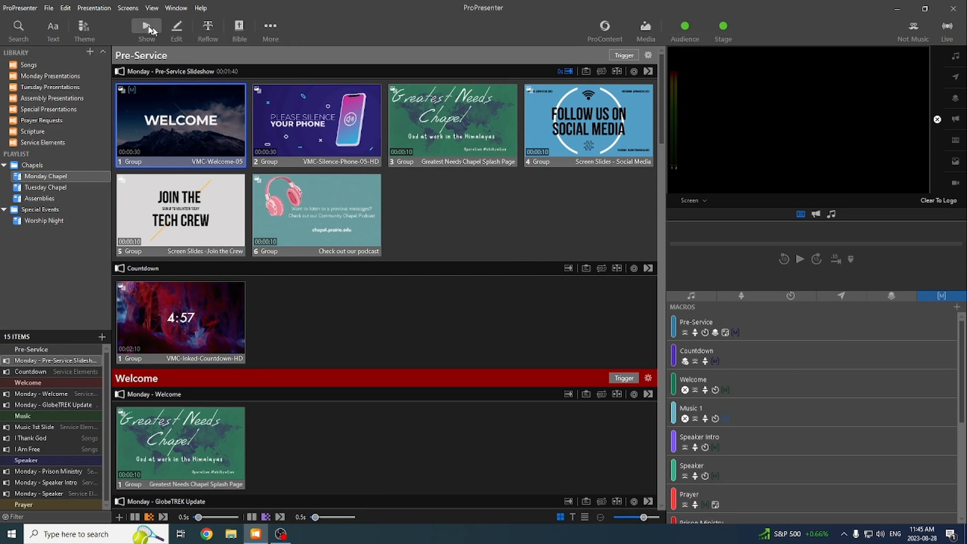
# Search SongSelect by CCLI for "Amazing" and preview Amazing Grace (My Chains Are Gone)
pyautogui.click(14, 29)
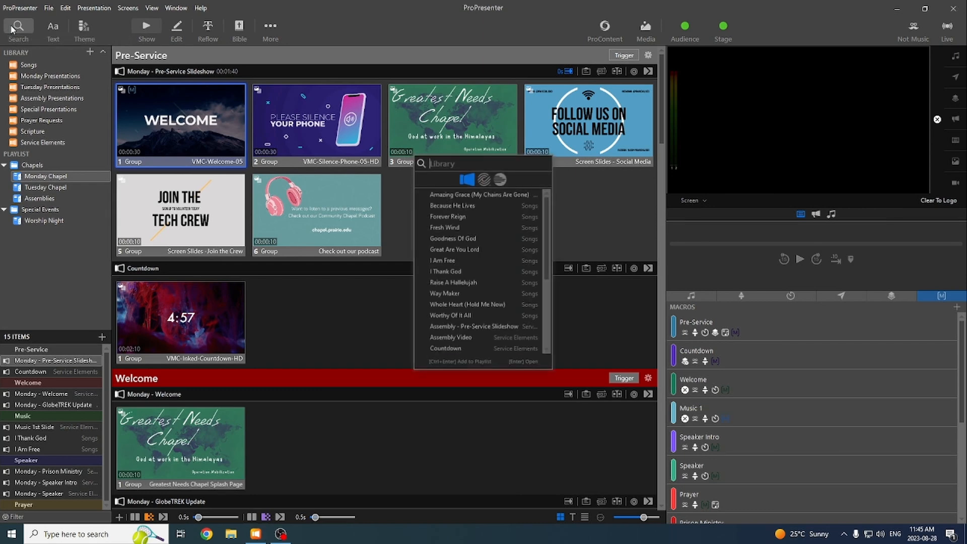
pyautogui.click(358, 16)
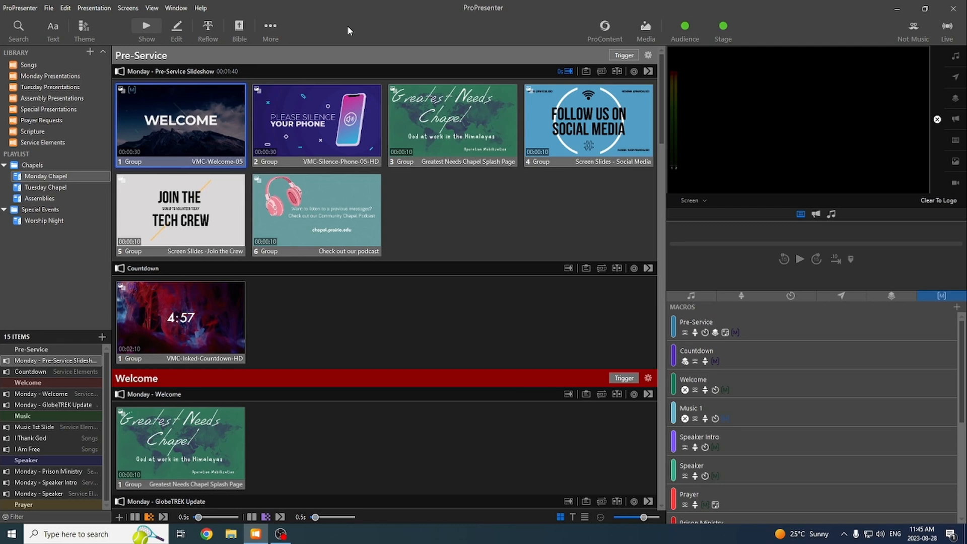
pyautogui.hotkey('ctrl', 'f')
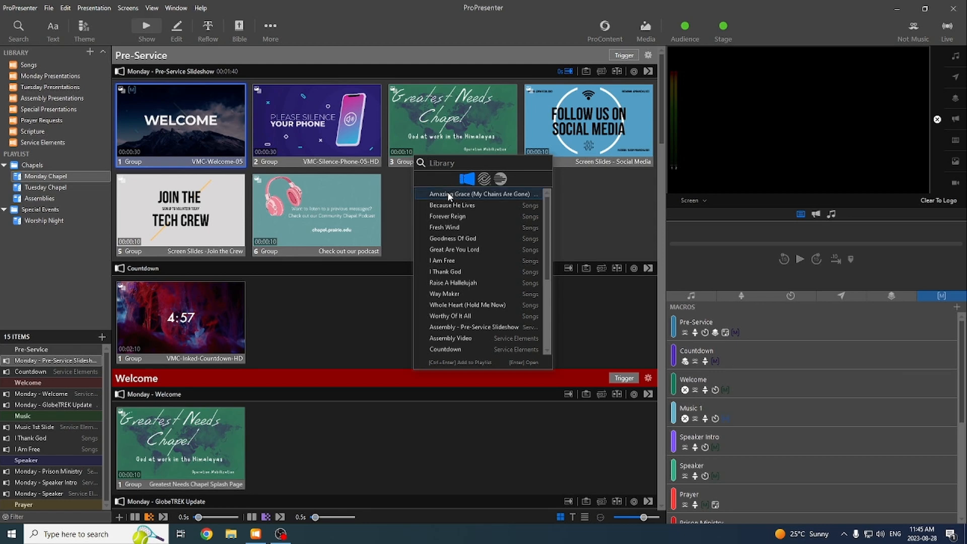
pyautogui.click(484, 179)
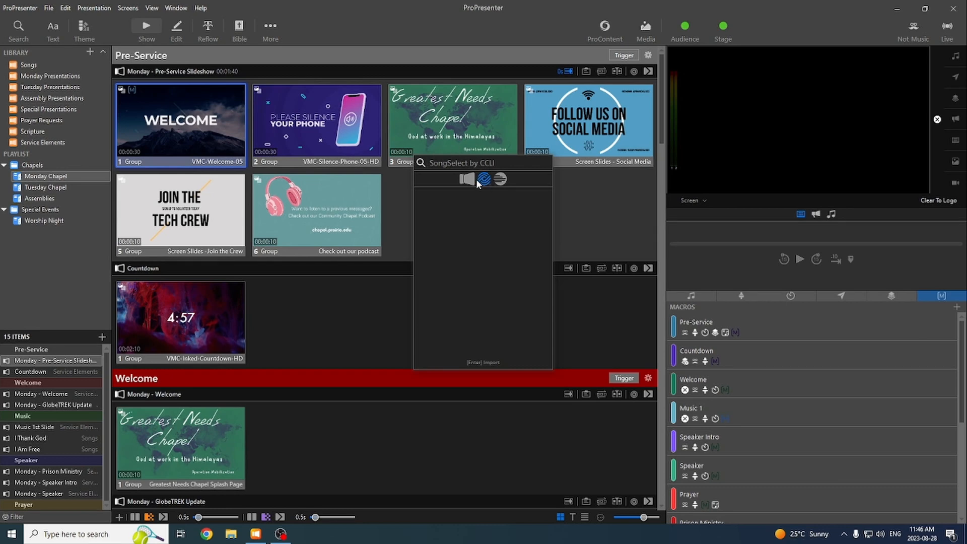
pyautogui.write('Amazing')
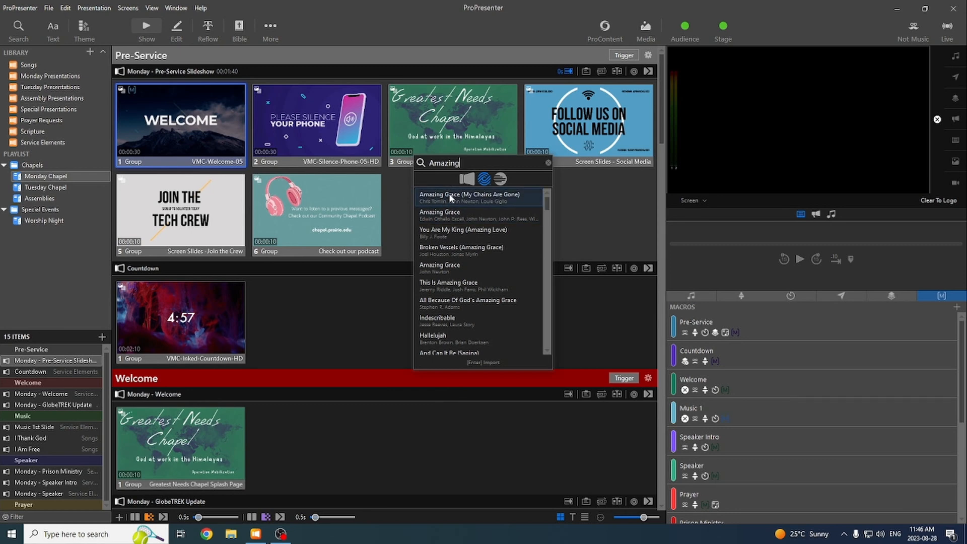
pyautogui.click(450, 197)
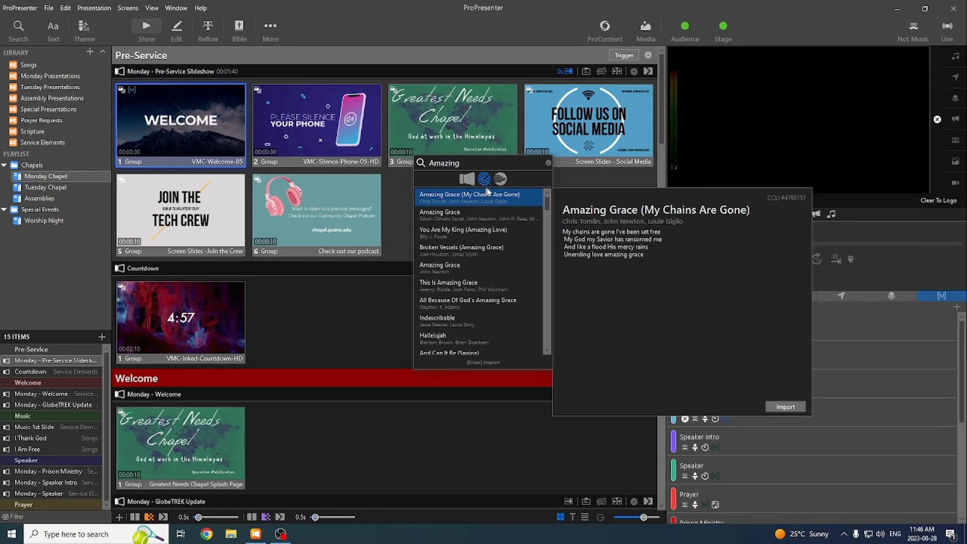
# Clear the song search, switch its source to MultiTracks and dismiss the login window
pyautogui.click(548, 163)
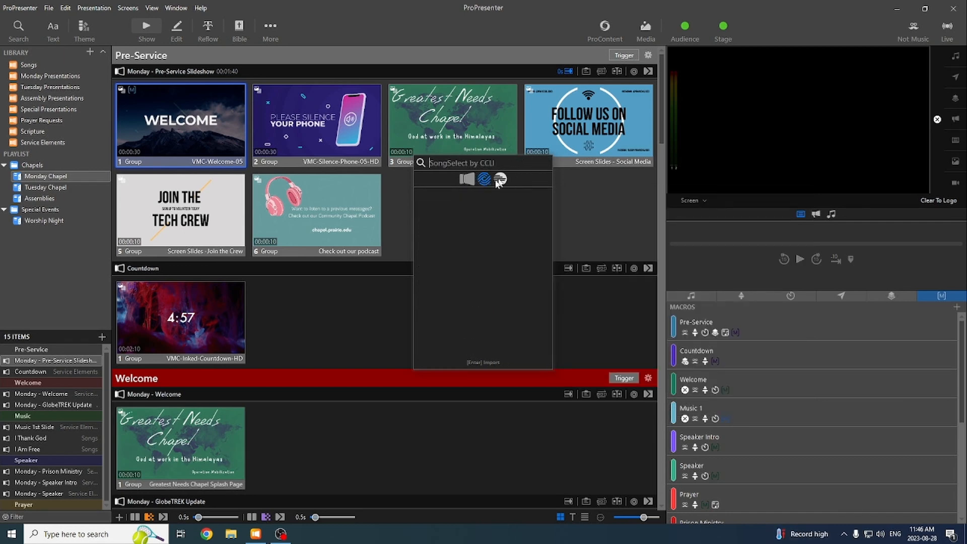
pyautogui.click(500, 180)
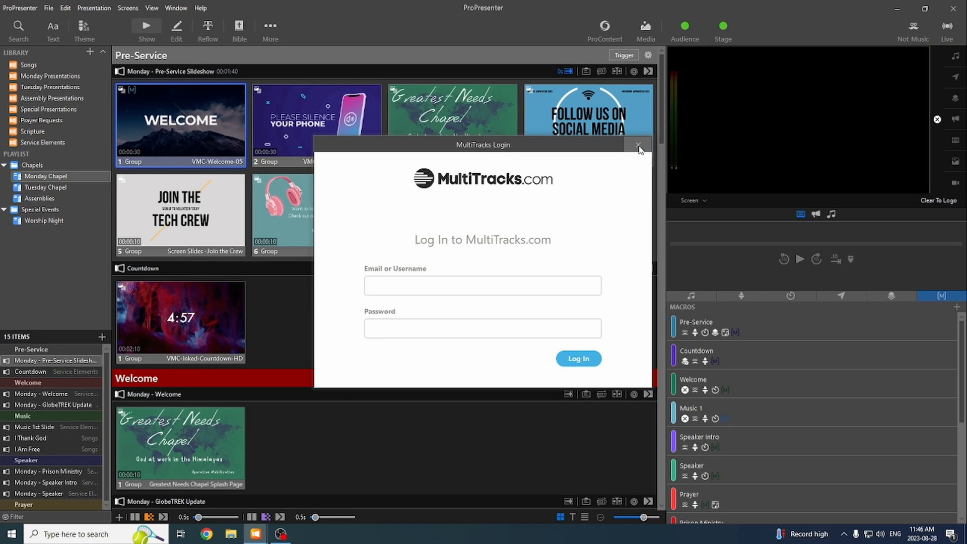
pyautogui.click(638, 146)
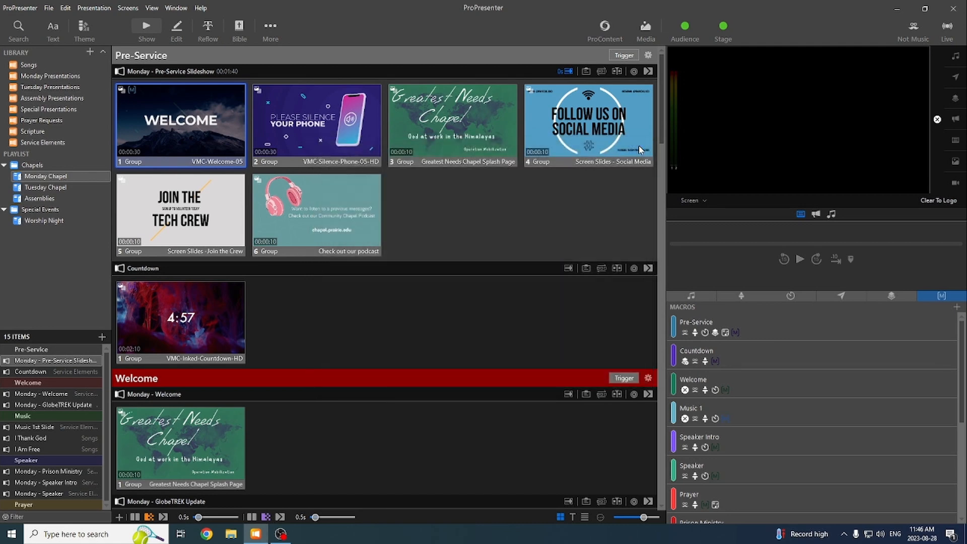
# Preview the lyrics of Amazing Grace (My Chains Are Gone) and Because He Lives through the library search, and close it
pyautogui.hotkey('ctrl', 'f')
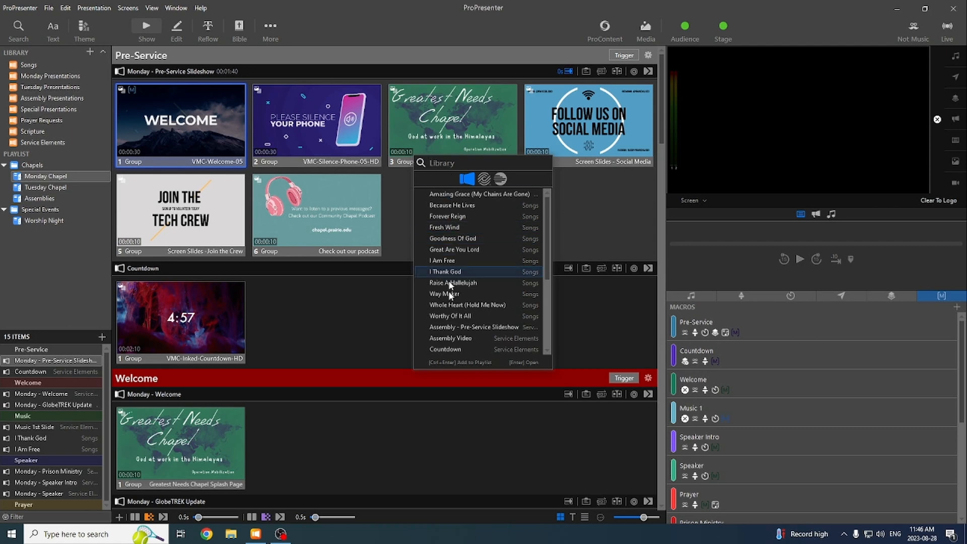
pyautogui.click(466, 196)
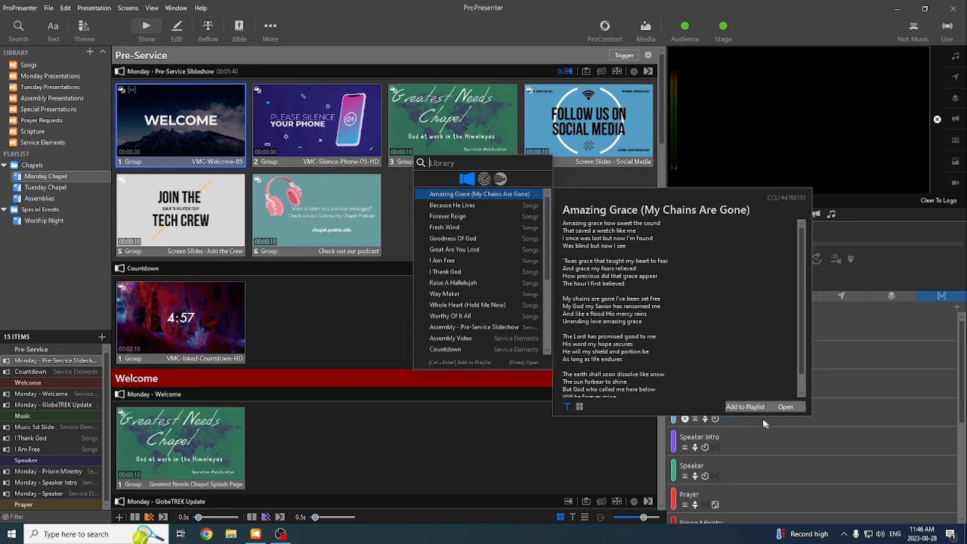
pyautogui.moveTo(447, 204); pyautogui.dragTo(504, 221)
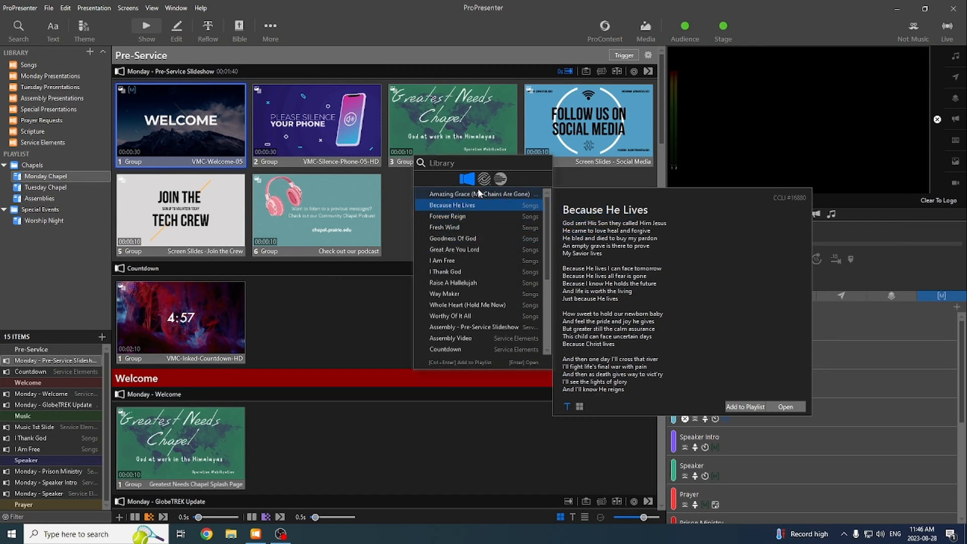
pyautogui.click(484, 179)
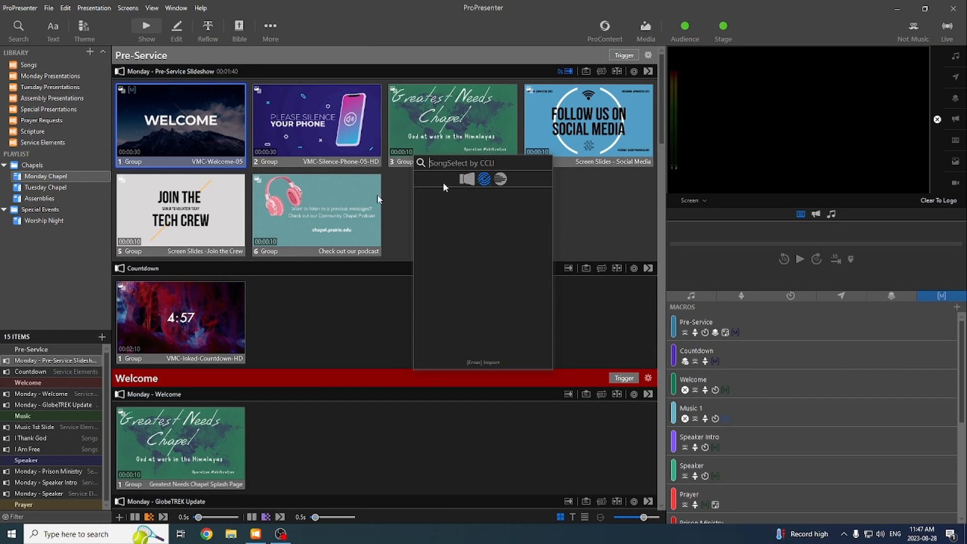
pyautogui.click(388, 305)
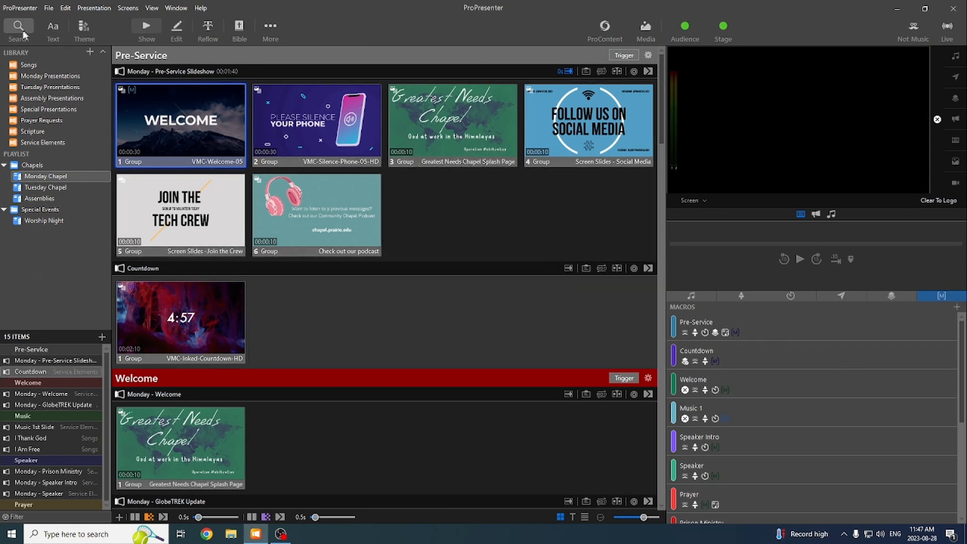
# Review the text formatting options and the available themes without applying any of them
pyautogui.click(52, 25)
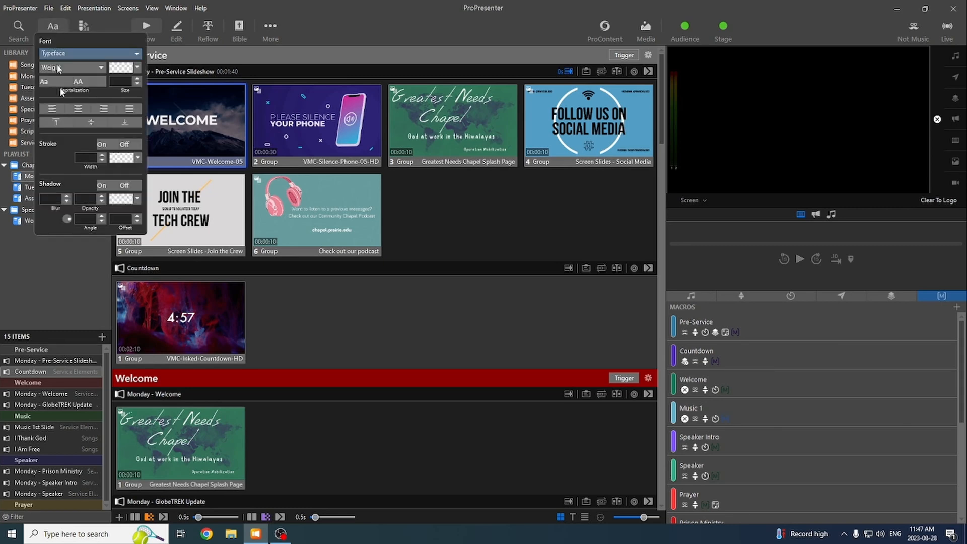
pyautogui.click(54, 30)
pyautogui.click(81, 27)
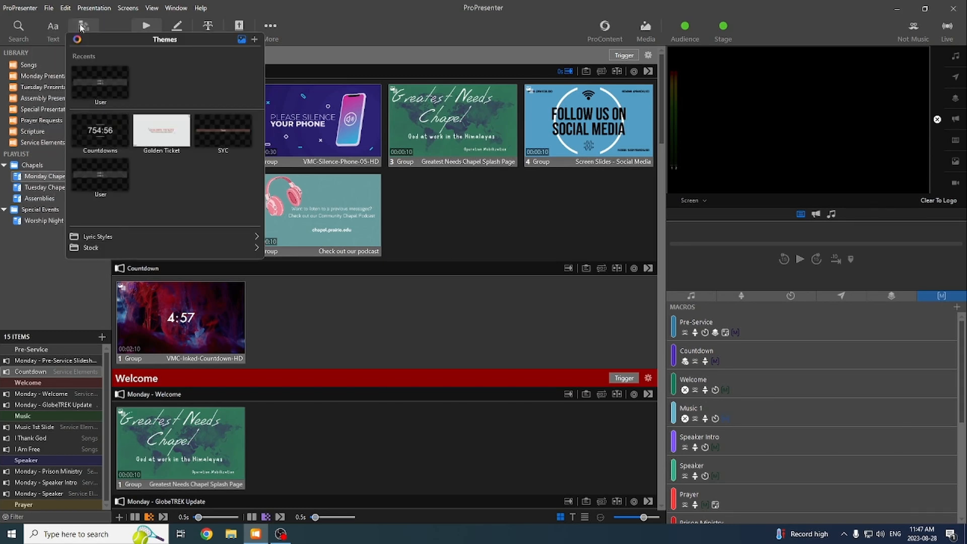
pyautogui.click(83, 26)
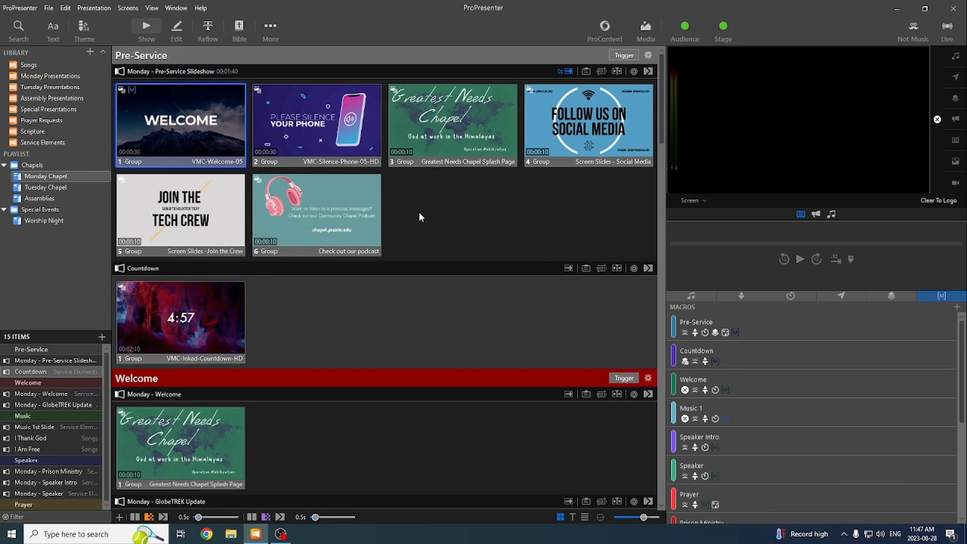
# Show the Greatest Needs Chapel slide of the Monday - Welcome presentation on the audience output
pyautogui.scroll(-4, 420, 215)
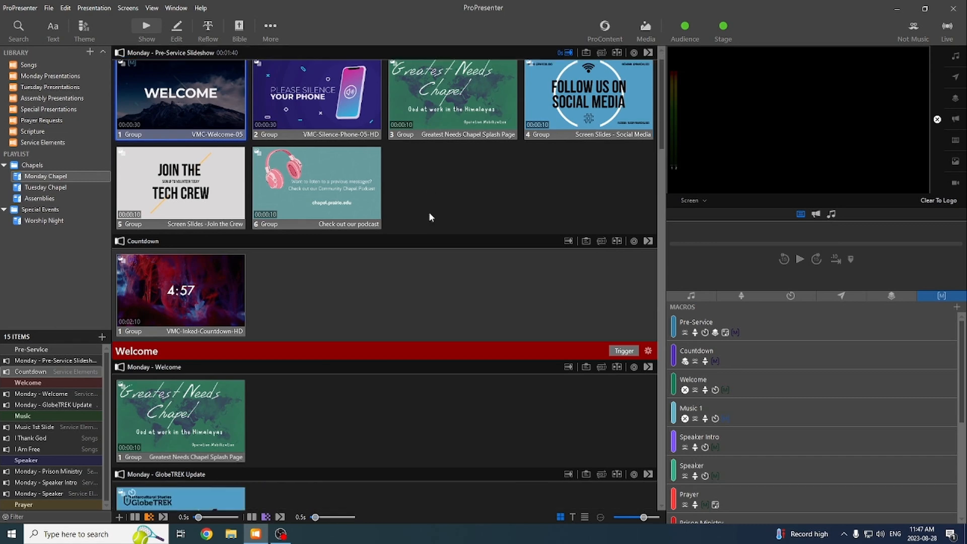
pyautogui.scroll(4, 431, 217)
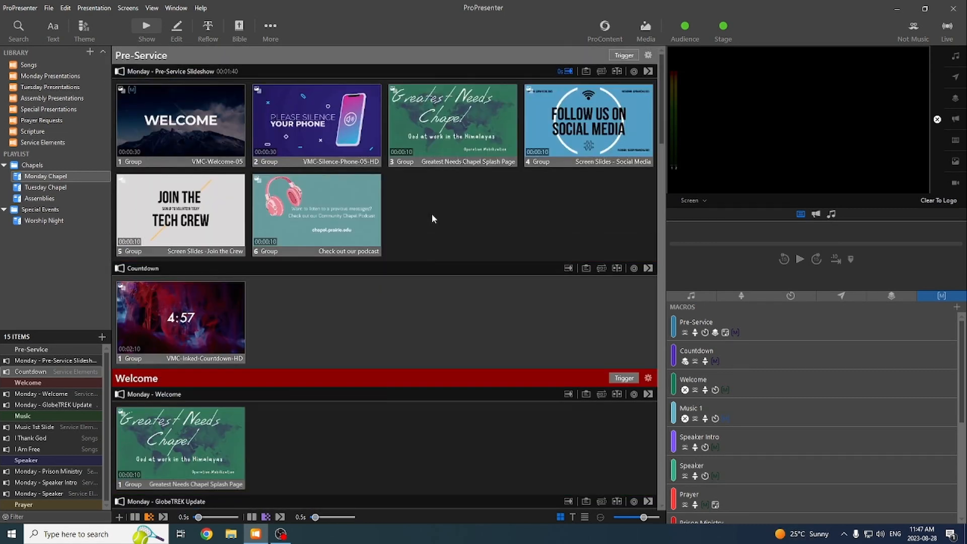
pyautogui.scroll(-1, 272, 278)
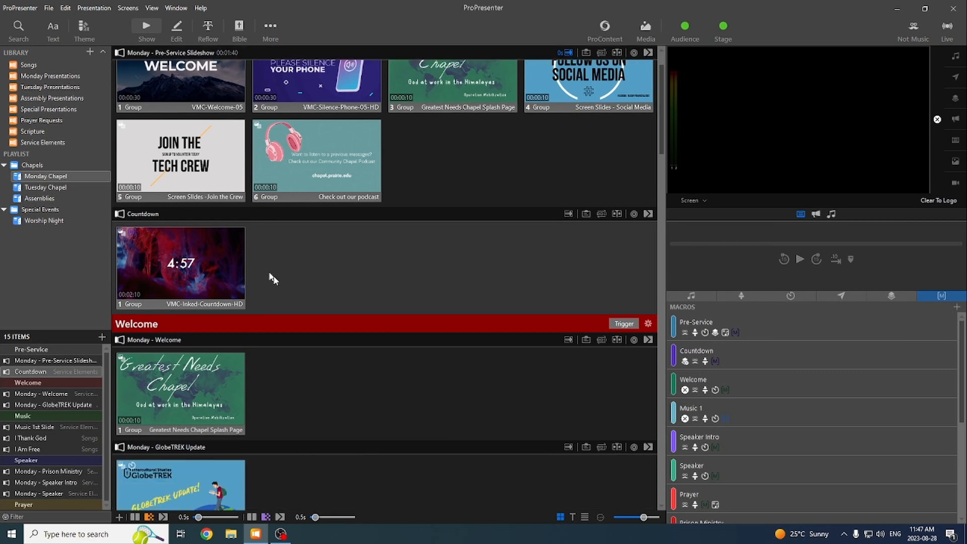
pyautogui.scroll(1, 206, 234)
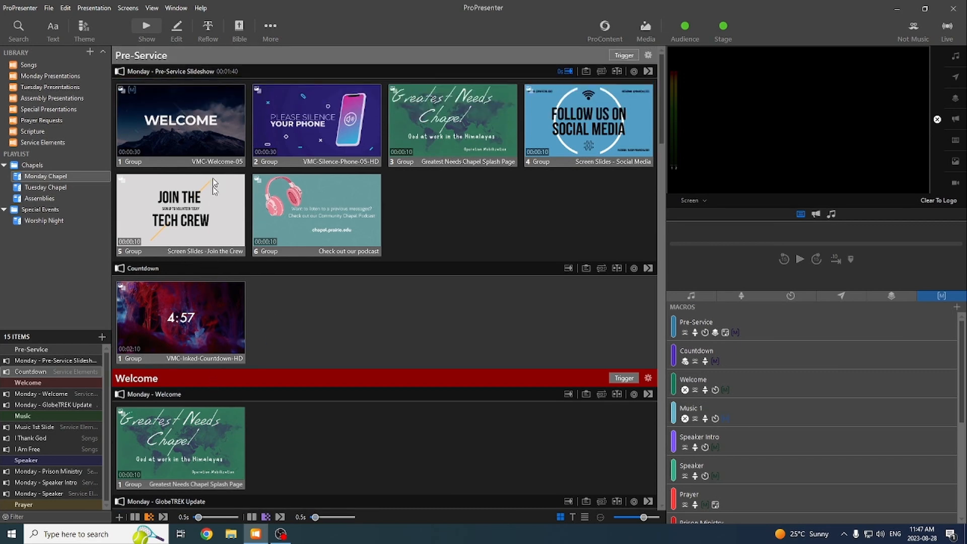
pyautogui.scroll(-3, 225, 326)
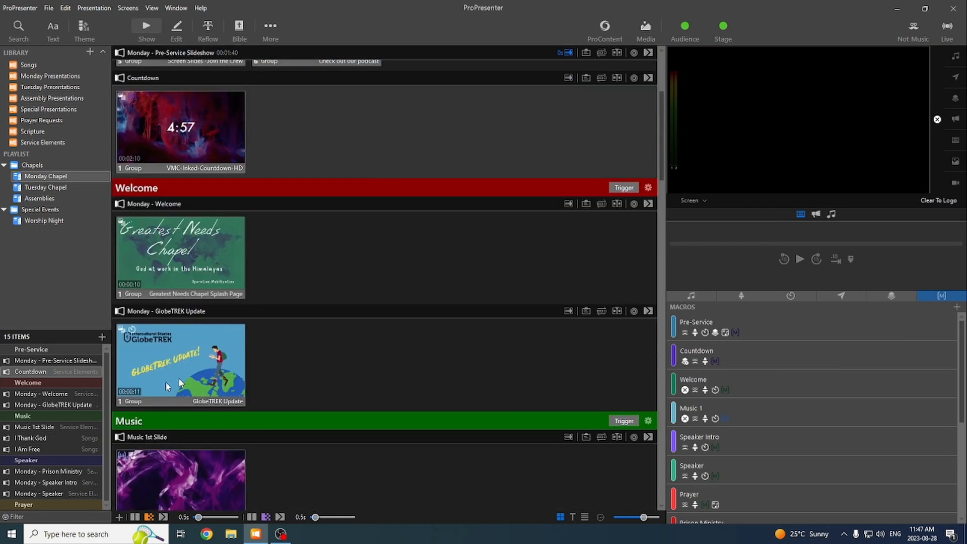
pyautogui.click(192, 247)
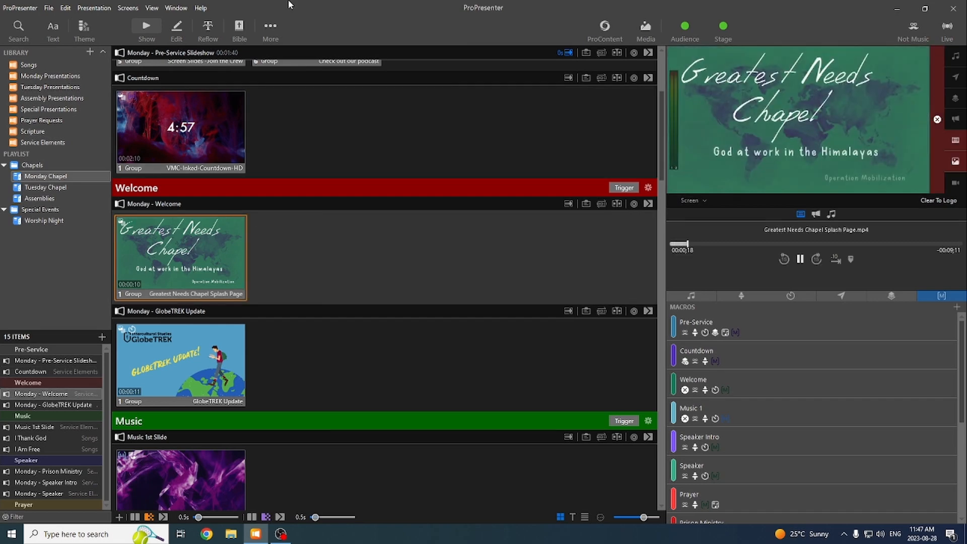
# Open the GlobeTREK Update slide in the slide editor and return to the show view, two times over
pyautogui.click(177, 26)
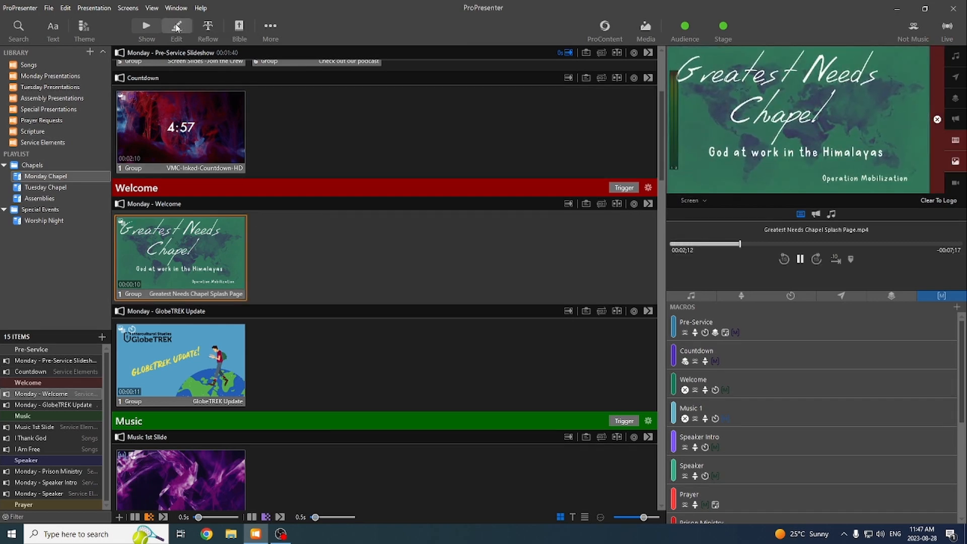
pyautogui.click(146, 26)
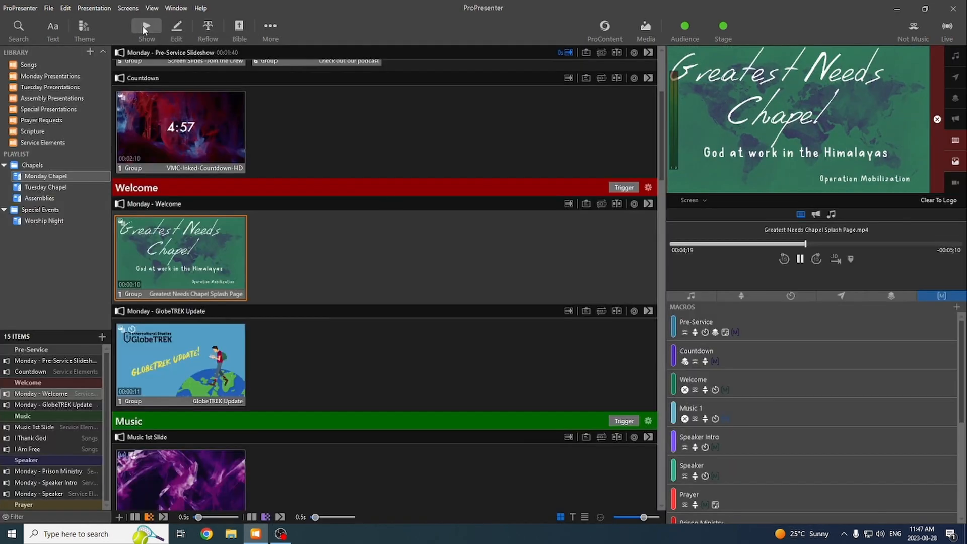
pyautogui.click(180, 377)
pyautogui.rightClick(179, 377)
pyautogui.click(374, 388)
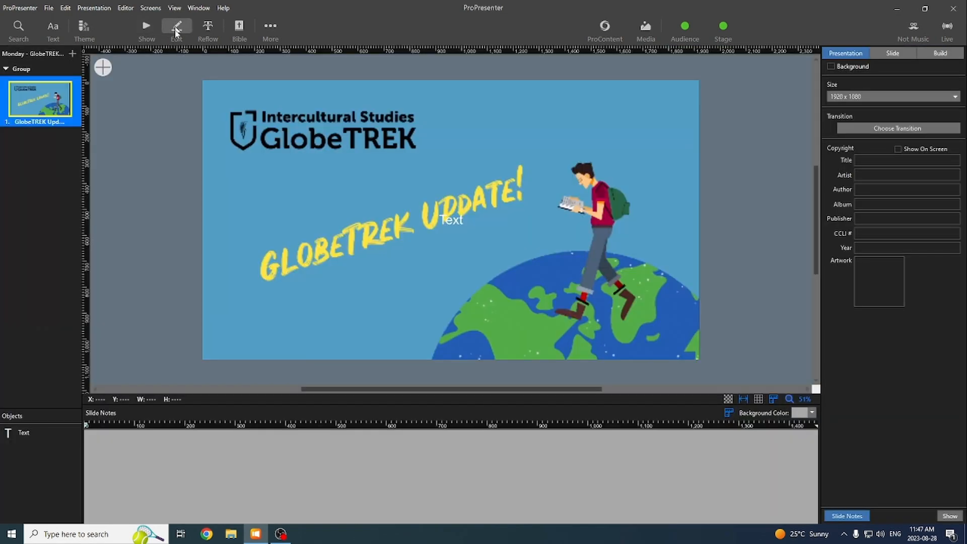
pyautogui.click(176, 26)
pyautogui.click(145, 28)
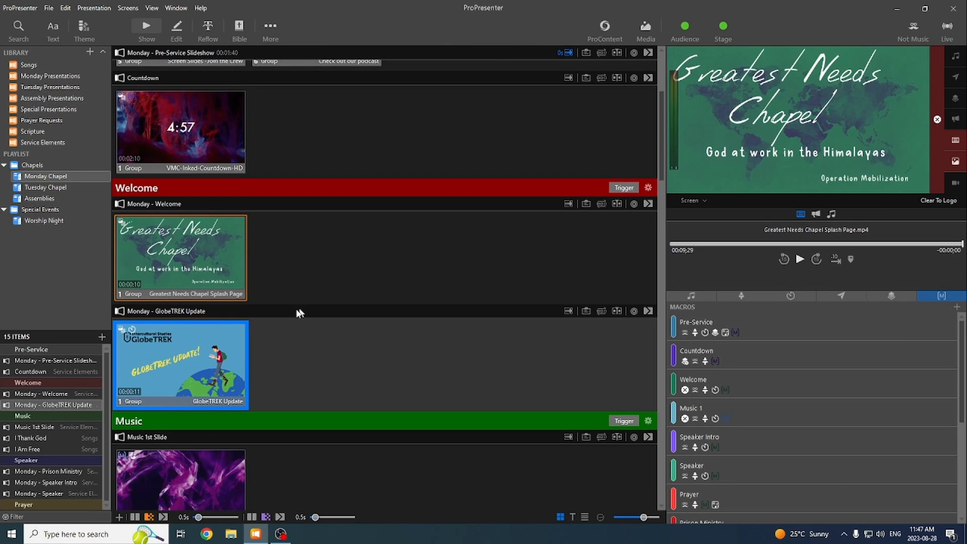
pyautogui.scroll(2, 300, 313)
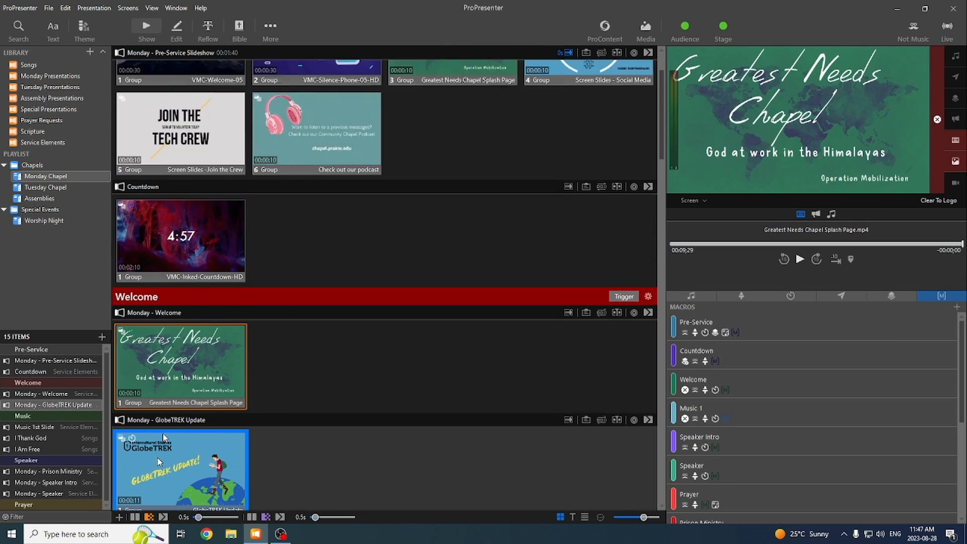
pyautogui.click(183, 29)
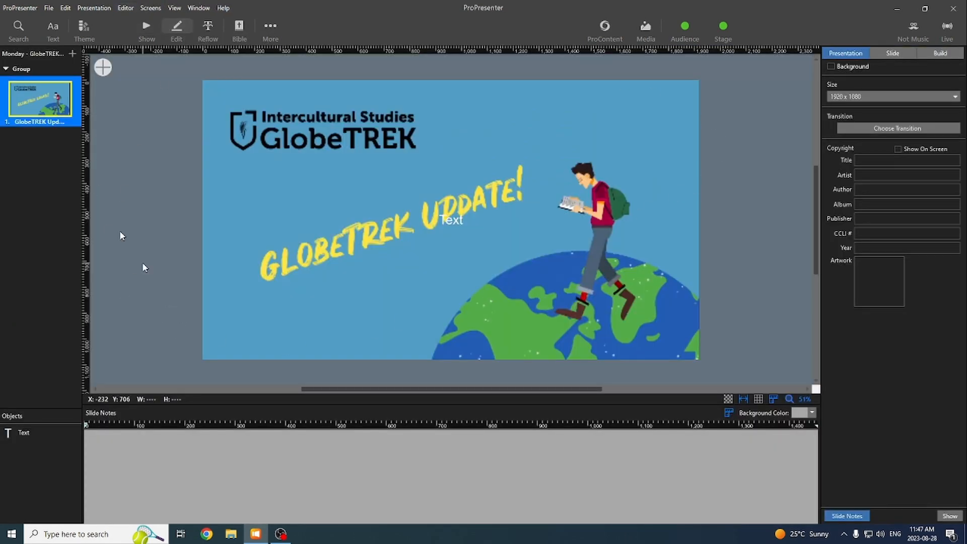
pyautogui.click(147, 30)
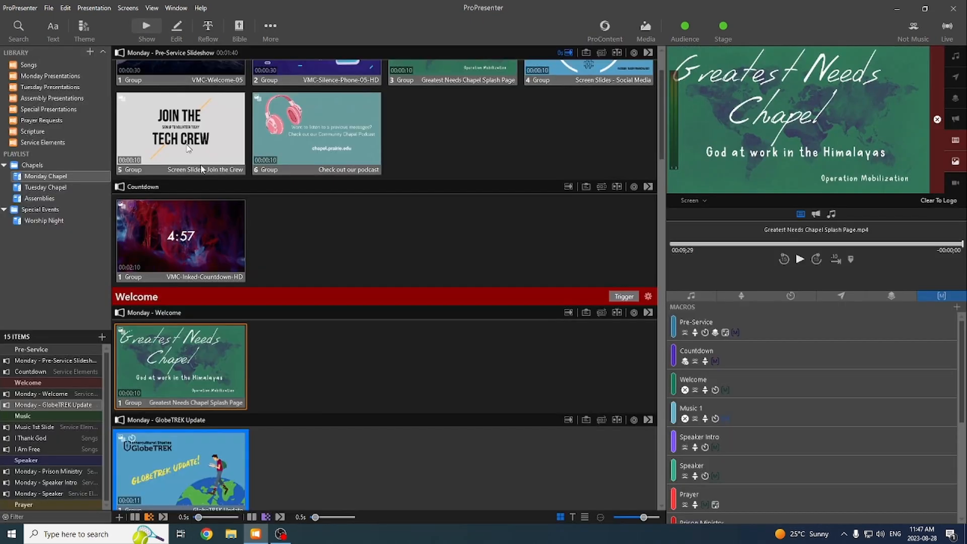
# Open the first Verse 1 slide of I Thank God in the slide editor and select its lyrics text box
pyautogui.scroll(-8, 298, 287)
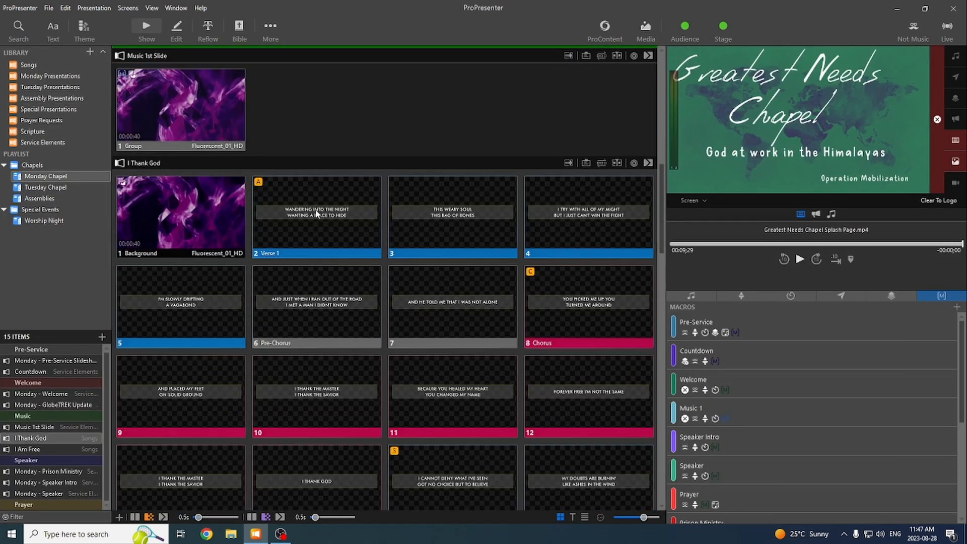
pyautogui.rightClick(324, 198)
pyautogui.click(185, 27)
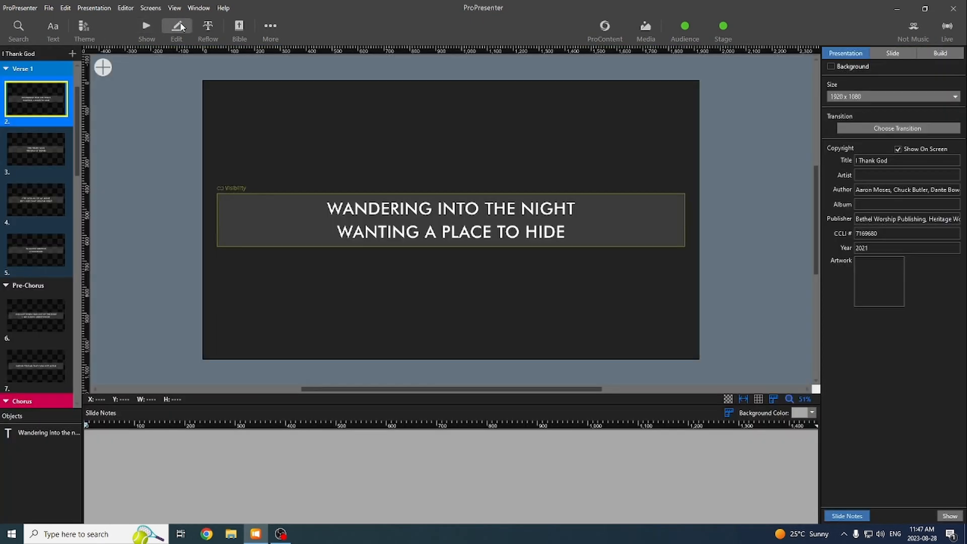
pyautogui.click(339, 211)
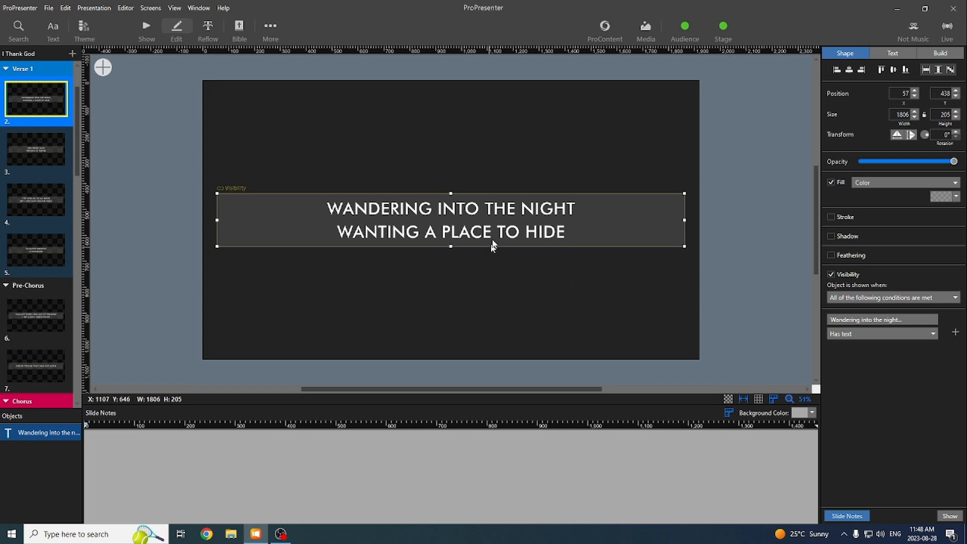
# Review the text and build settings of the selected lyrics box and return to the show view
pyautogui.click(894, 53)
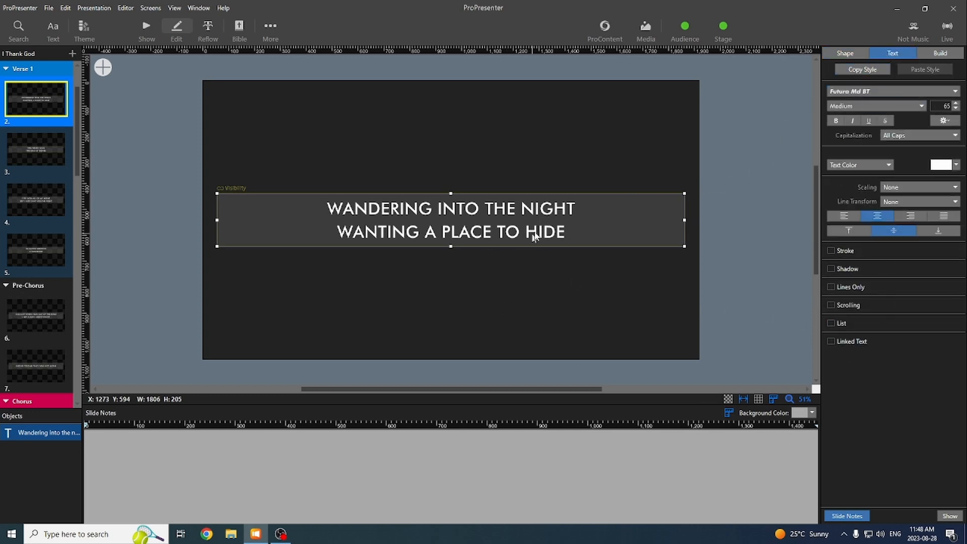
pyautogui.click(839, 92)
pyautogui.click(838, 92)
pyautogui.click(938, 54)
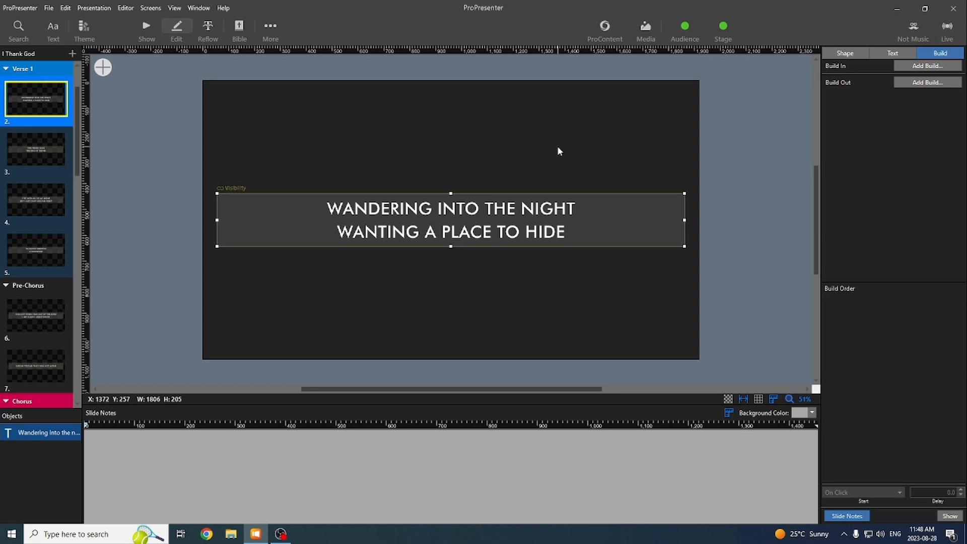
pyautogui.click(150, 26)
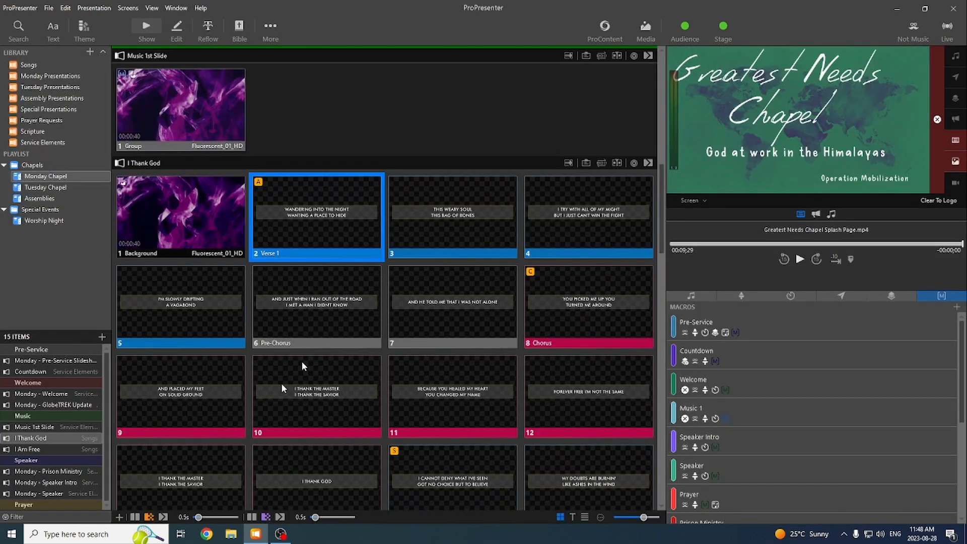
# Open I Thank God in the Reflow Editor and look through its lyrics and slides
pyautogui.click(209, 28)
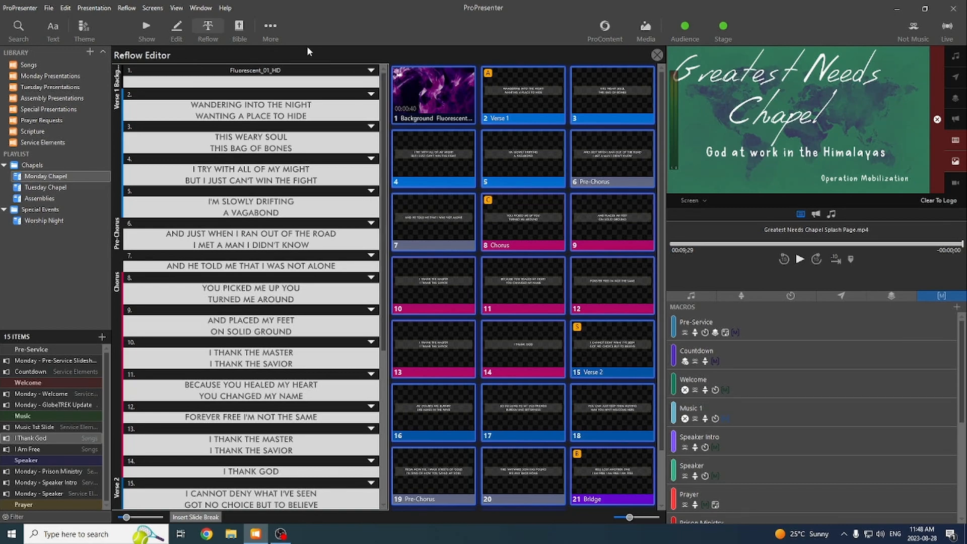
pyautogui.scroll(-3, 621, 248)
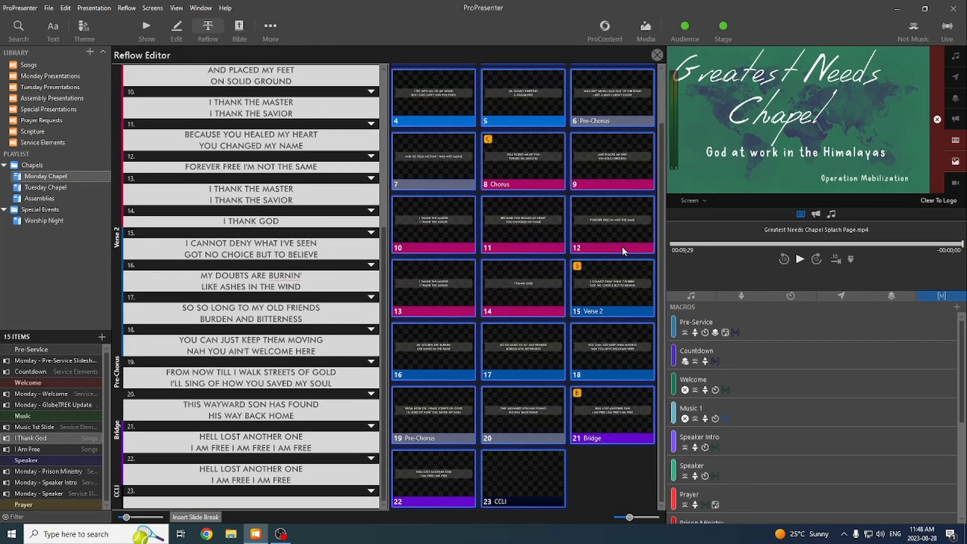
pyautogui.scroll(3, 622, 248)
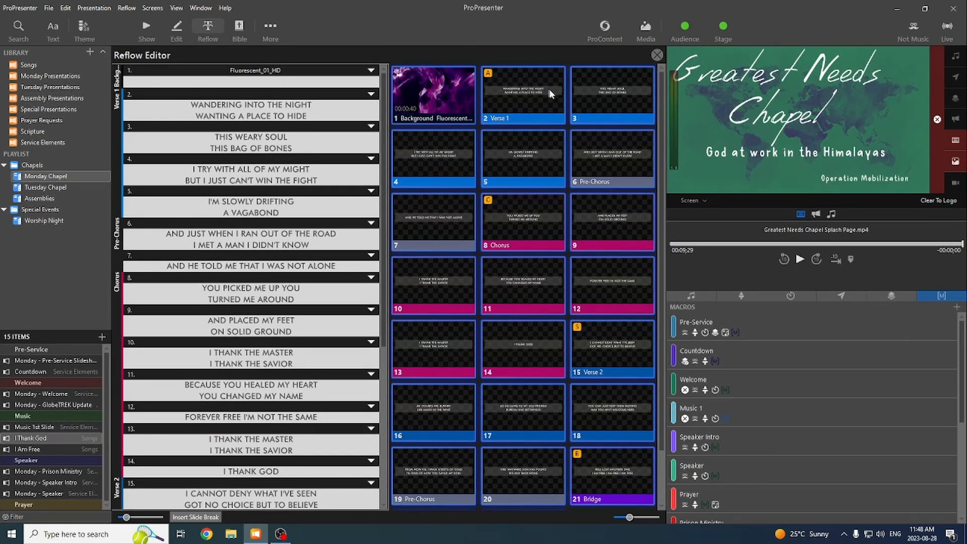
# Join the two lyric lines of slide 2 into a single line and split them again before "WANTING A PLACE TO HIDE"
pyautogui.click(256, 105)
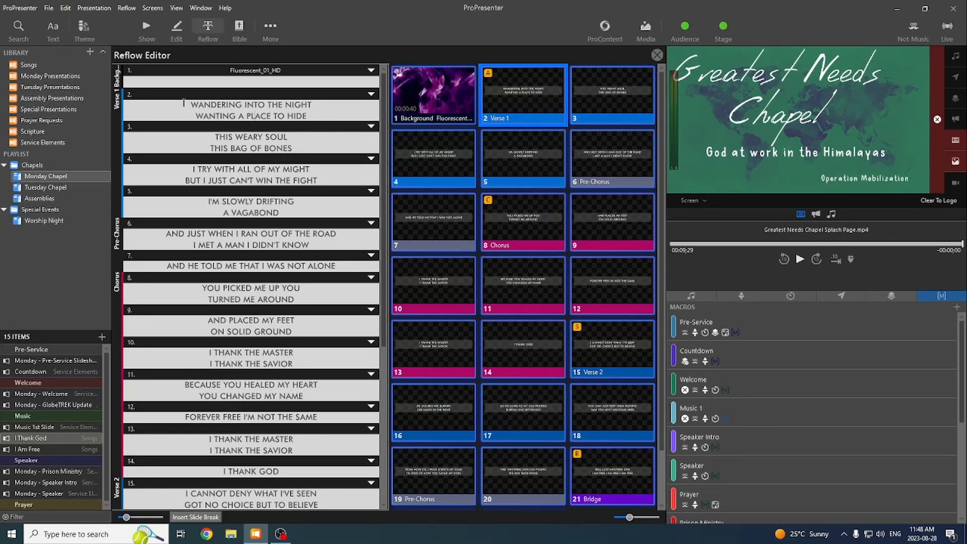
pyautogui.moveTo(191, 103); pyautogui.dragTo(321, 105)
pyautogui.click(309, 116)
pyautogui.press('BackSpace')
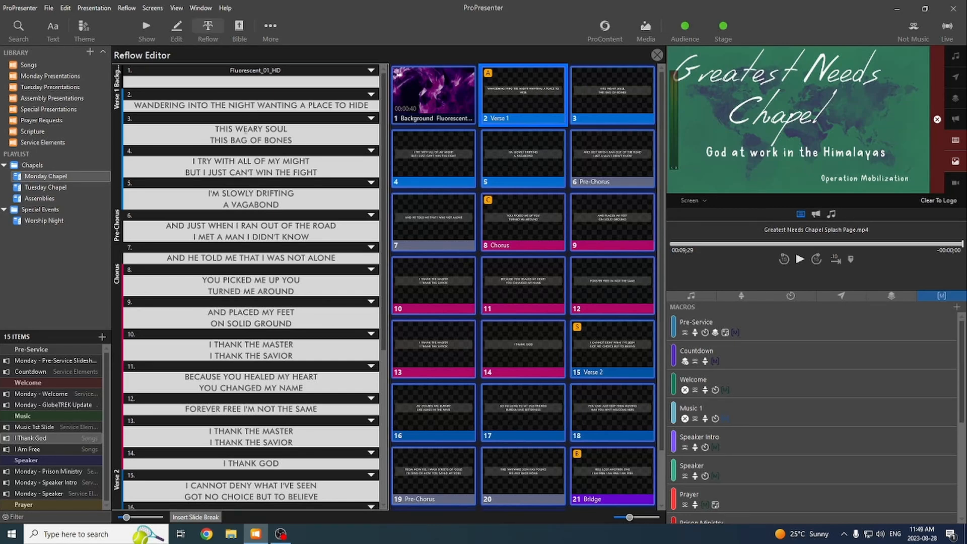
pyautogui.press('Return')
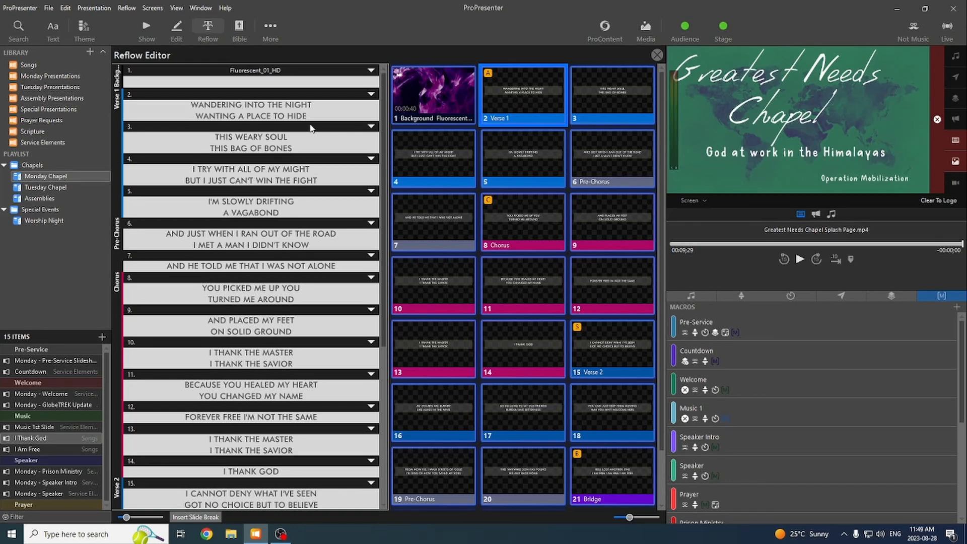
# Merge the lyrics of slide 3 into slide 2 and separate them again with a slide break before "THIS WEARY SOUL"
pyautogui.click(216, 136)
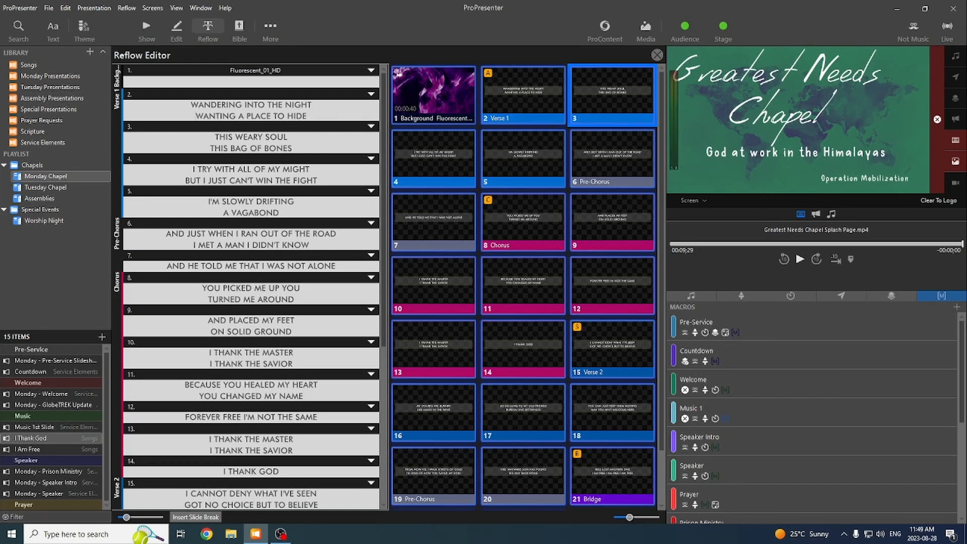
pyautogui.press('BackSpace')
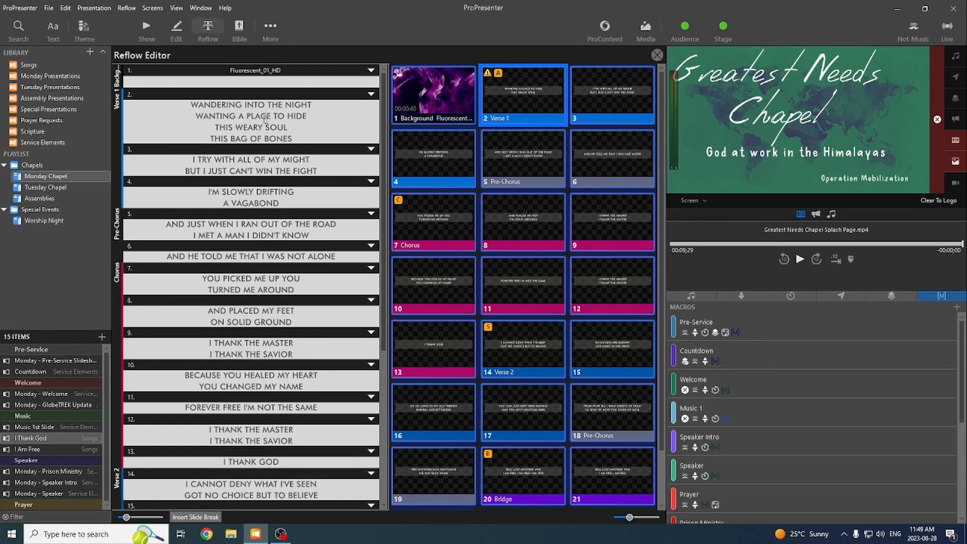
pyautogui.moveTo(488, 76)
pyautogui.click(194, 518)
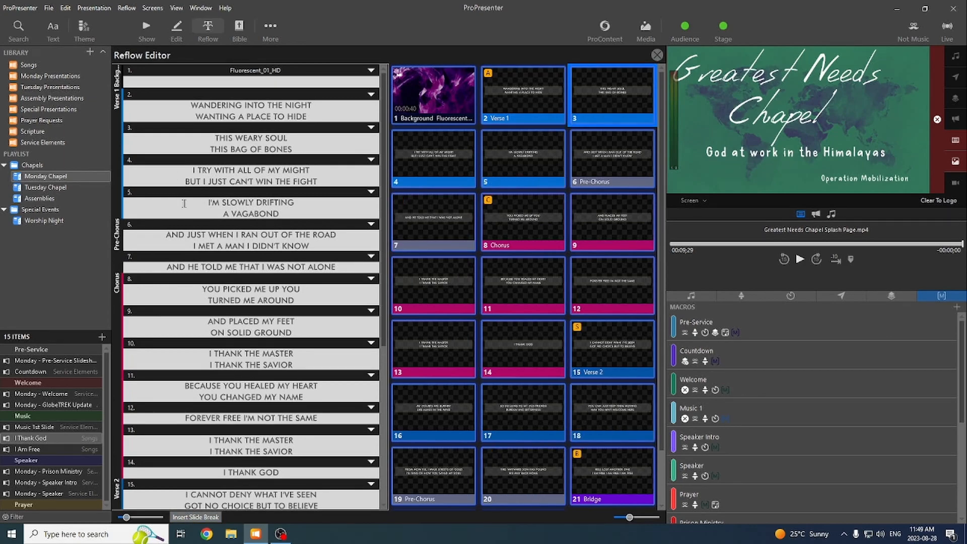
pyautogui.scroll(-6, 228, 248)
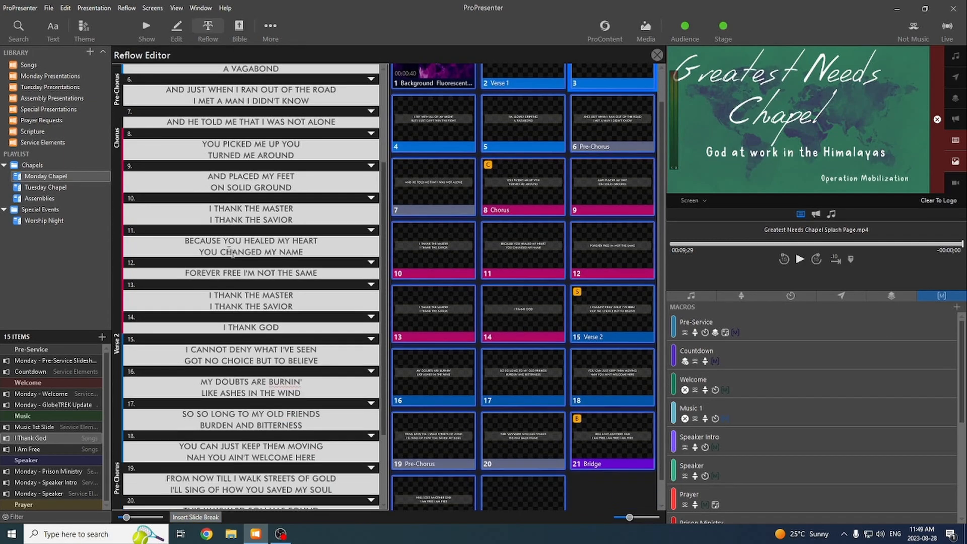
pyautogui.scroll(6, 228, 248)
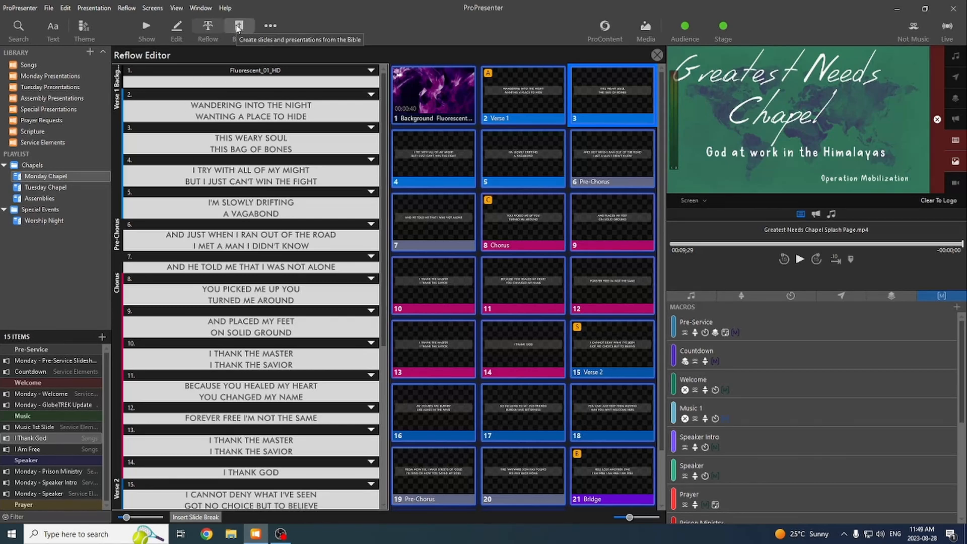
# Generate Bible slides for all of 1 Chronicles 4 in the New International Version, and check the save options without saving
pyautogui.click(239, 26)
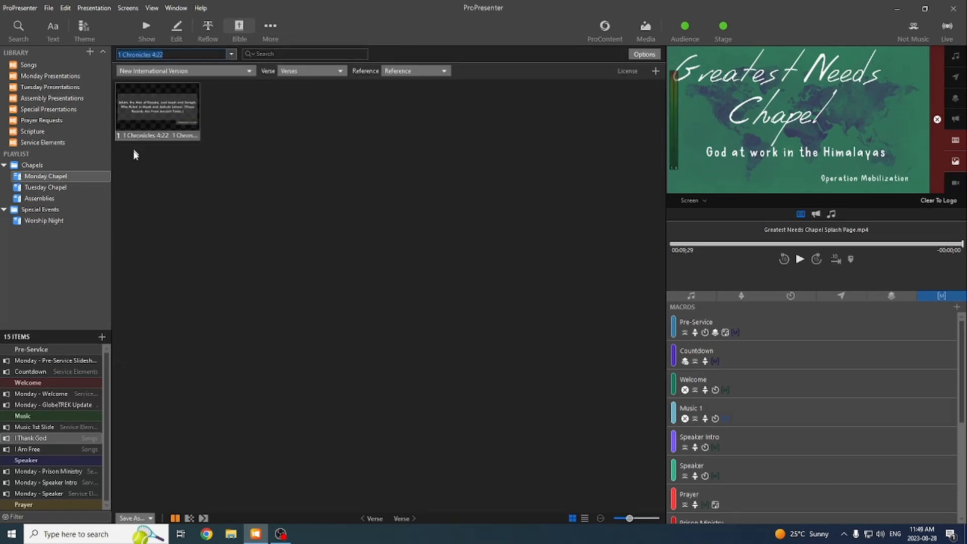
pyautogui.click(169, 55)
pyautogui.press('BackSpace')
pyautogui.press('BackSpace')
pyautogui.press('BackSpace')
pyautogui.press('Return')
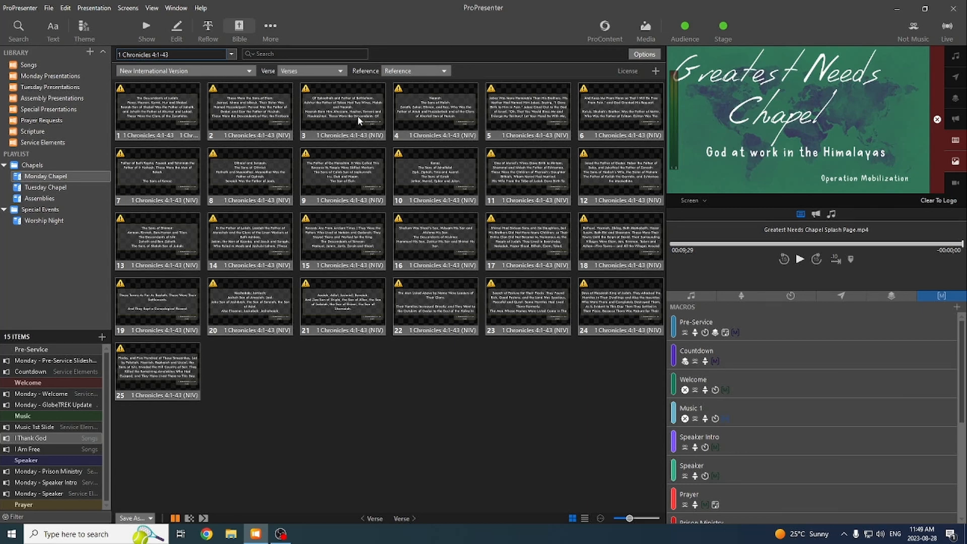
pyautogui.click(150, 519)
pyautogui.click(307, 437)
# Open the Stage Editor and view the Presentation - 2 Slides, Presentation - 1 Slide and Music layouts
pyautogui.click(267, 26)
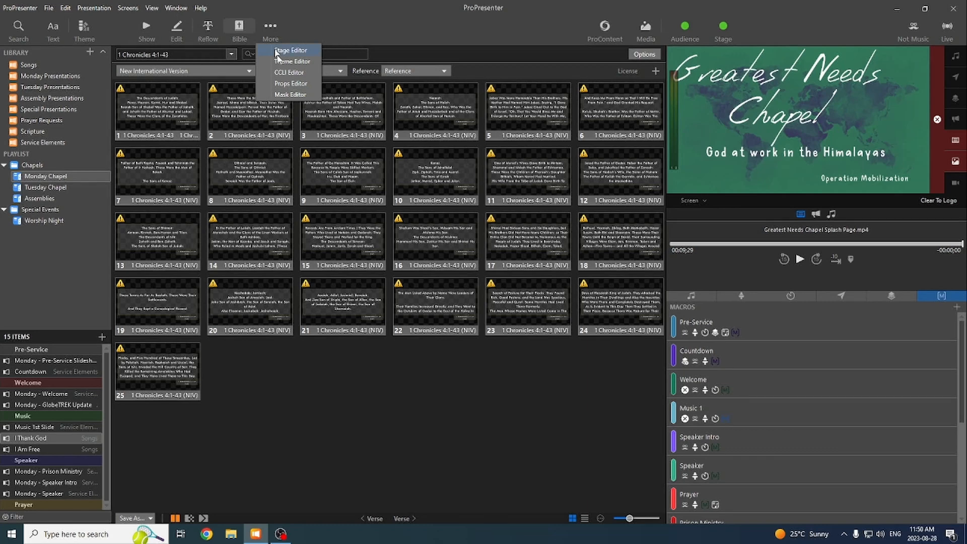
pyautogui.click(285, 51)
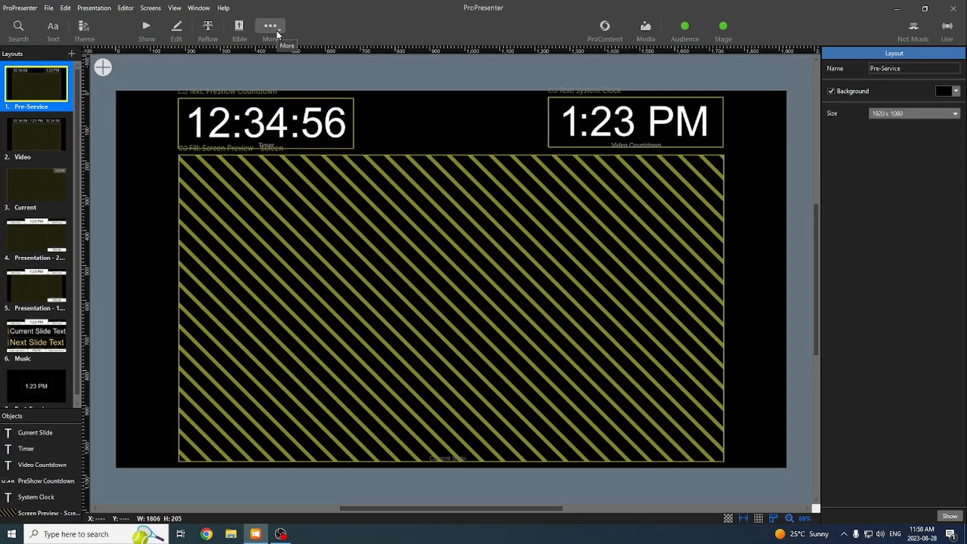
pyautogui.click(30, 240)
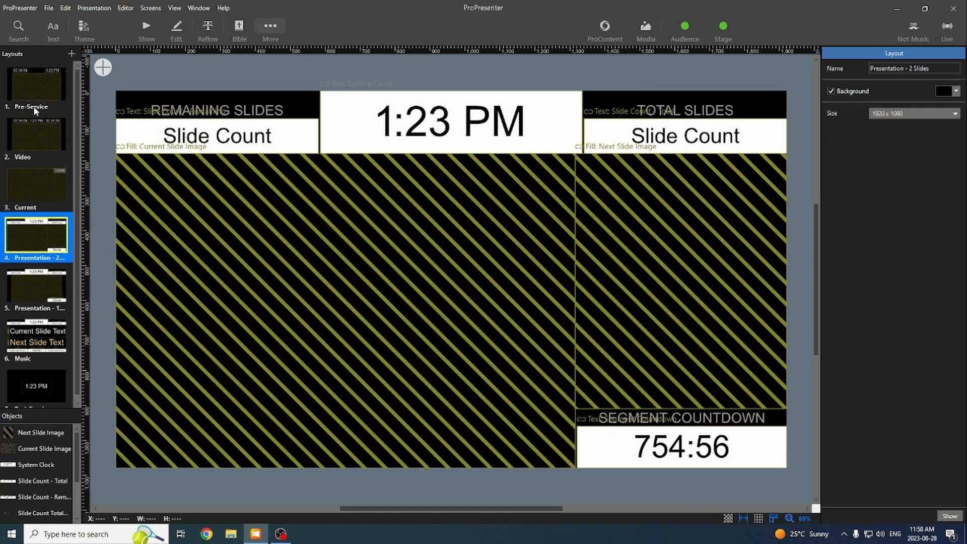
pyautogui.click(31, 285)
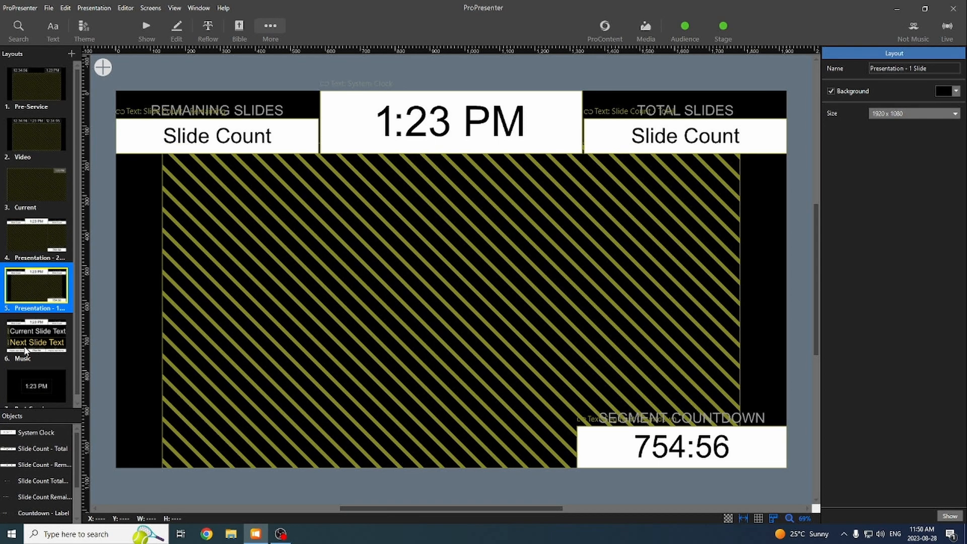
pyautogui.click(25, 351)
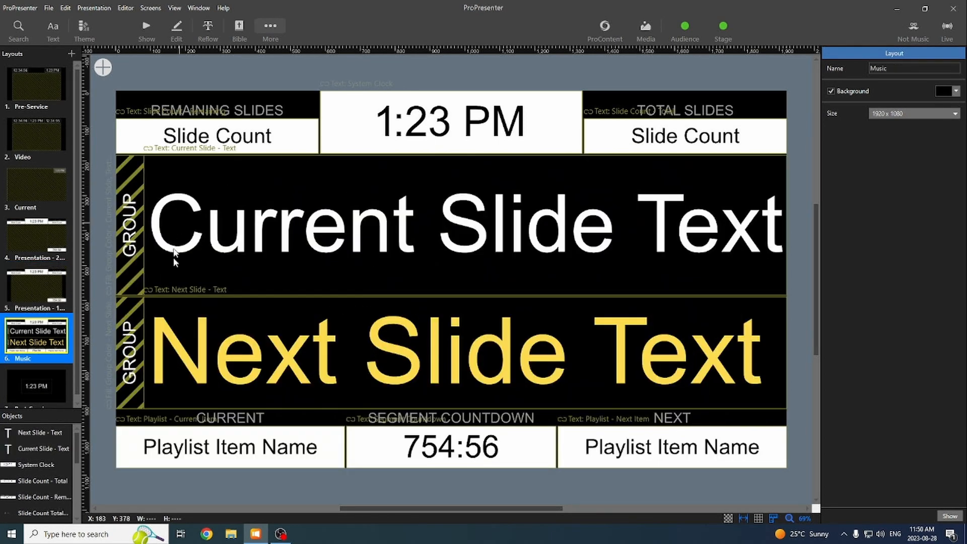
# Open the Theme Editor, switch to the User theme, and view its Main Screen 4 lines and Lower Thirds slides
pyautogui.click(271, 26)
pyautogui.click(283, 61)
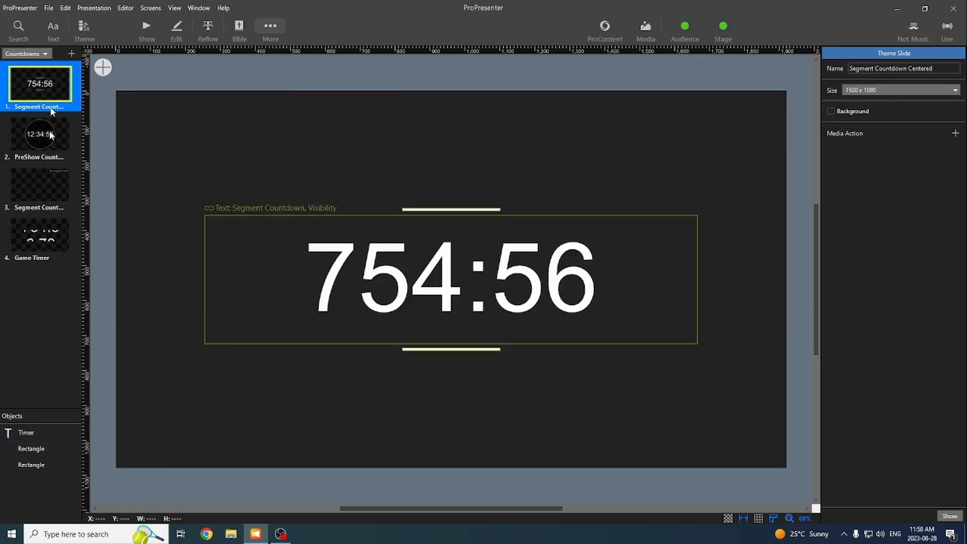
pyautogui.click(41, 55)
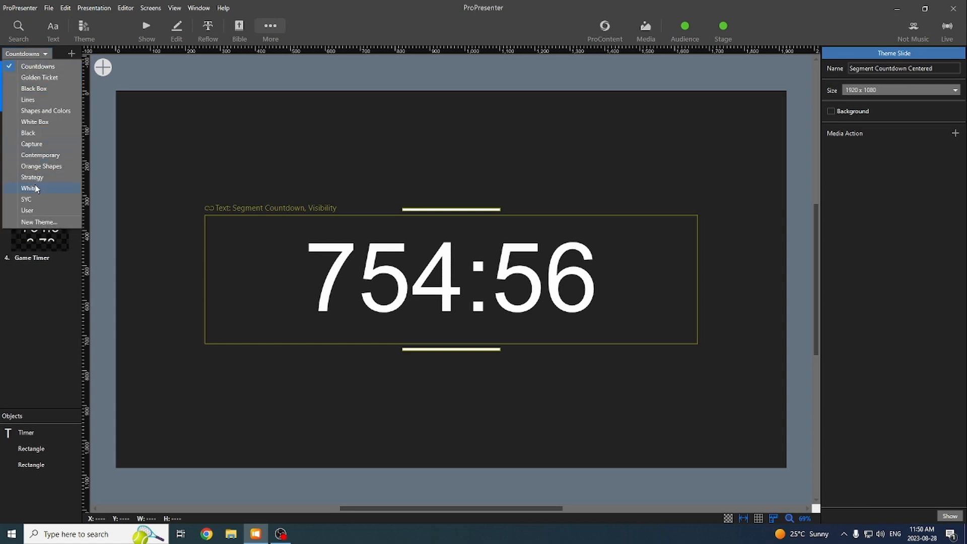
pyautogui.click(26, 211)
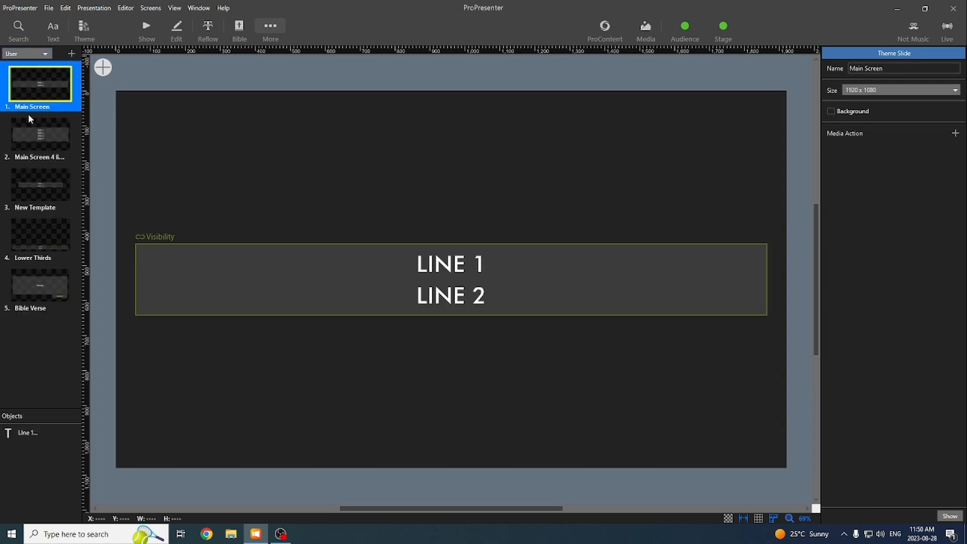
pyautogui.click(37, 135)
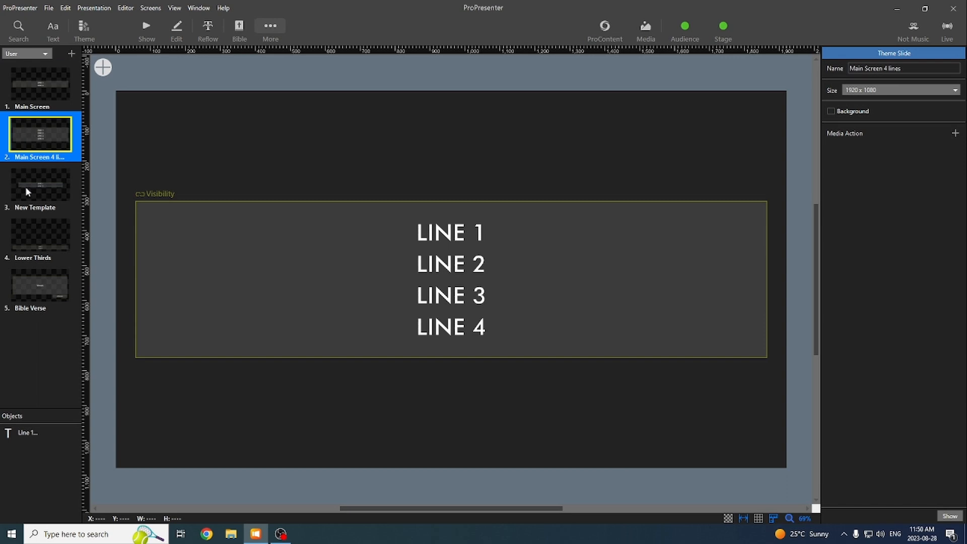
pyautogui.click(30, 246)
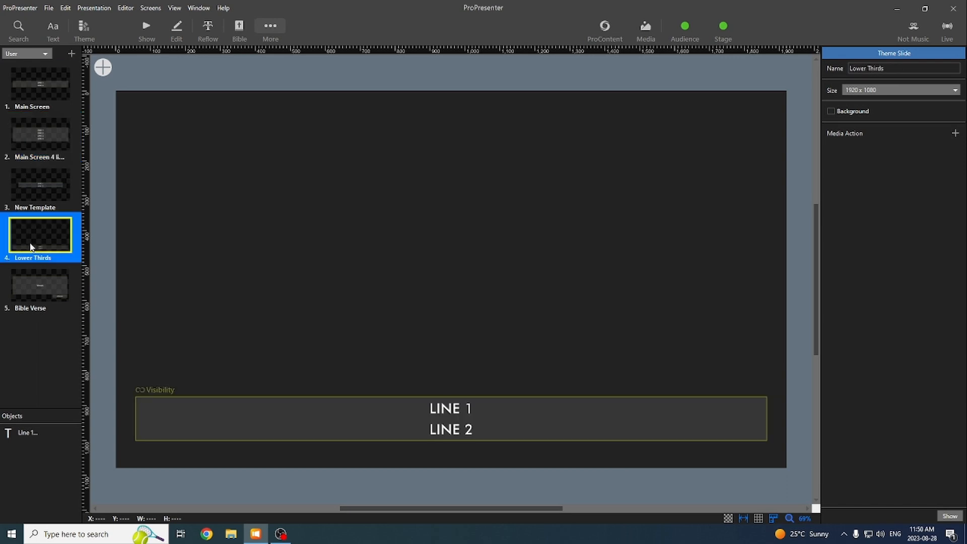
# Compare the Main Screen and Main Screen 4 lines theme slides, and view Lower Thirds and Bible Verse
pyautogui.click(35, 81)
pyautogui.click(46, 132)
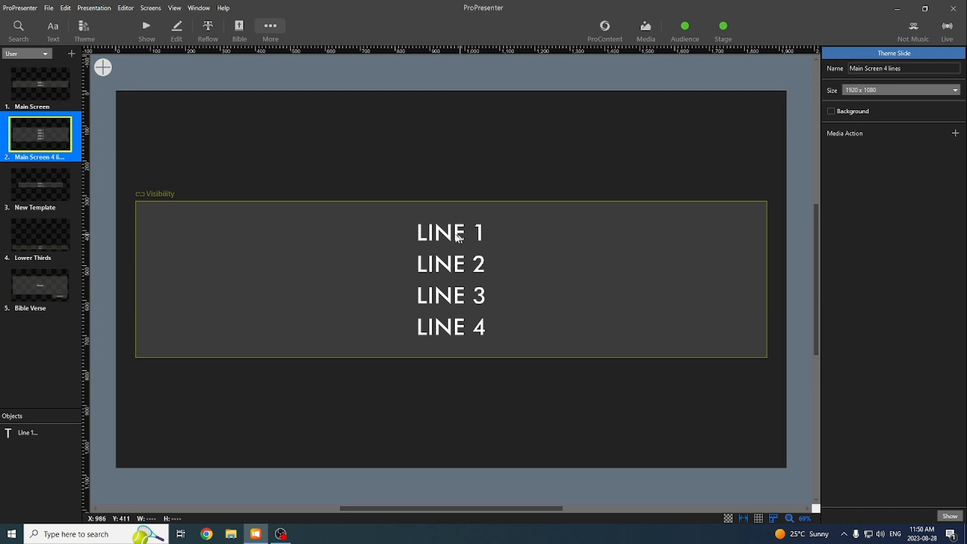
pyautogui.click(30, 77)
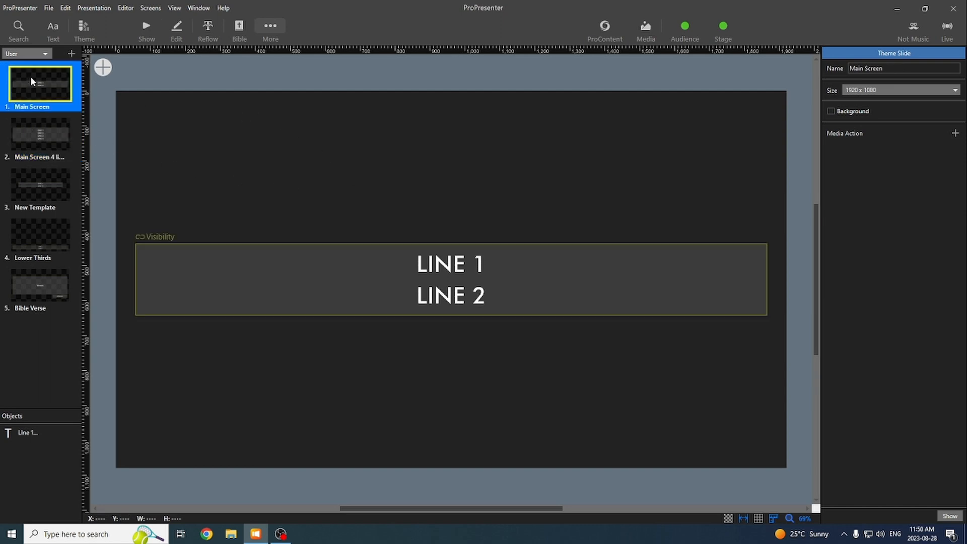
pyautogui.click(40, 128)
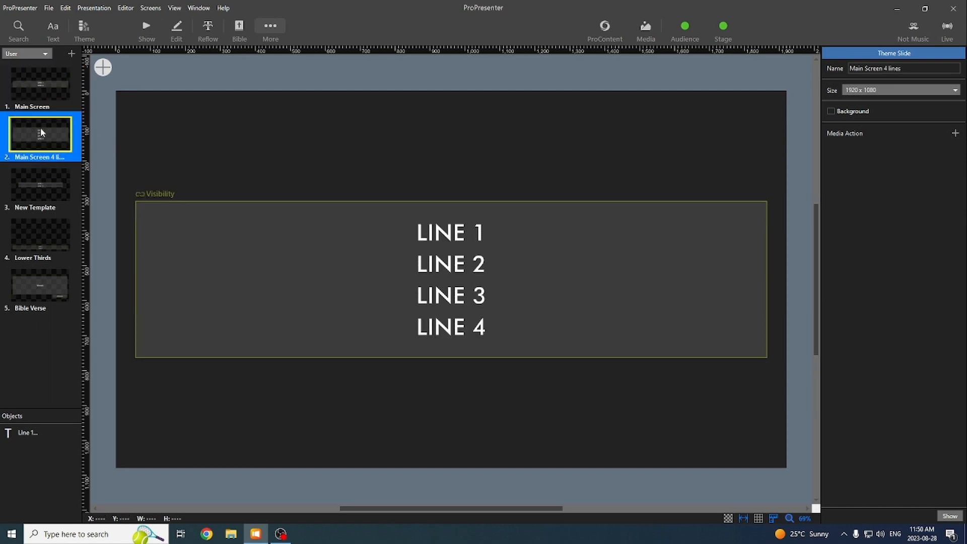
pyautogui.click(29, 237)
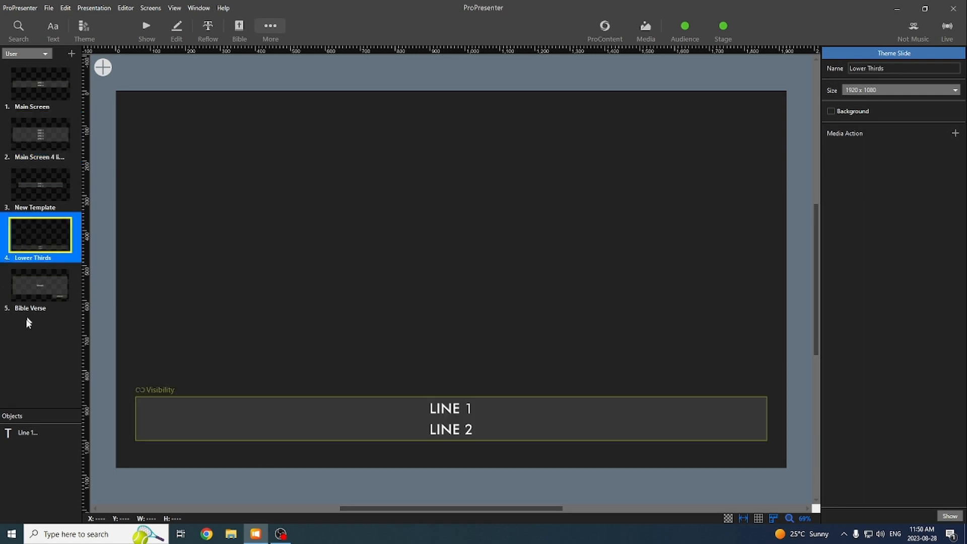
pyautogui.click(57, 295)
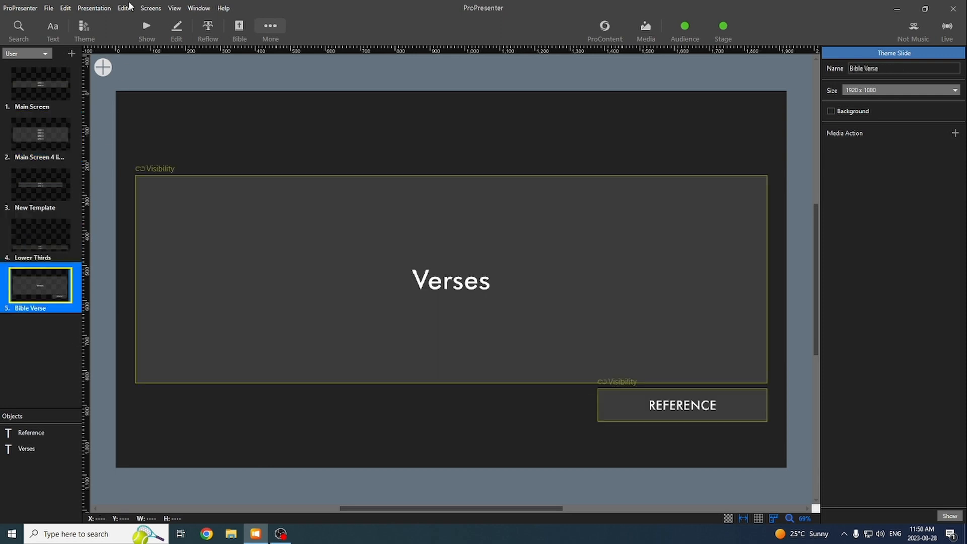
# Open the CCLI Editor to view the layout of the song copyright information
pyautogui.click(271, 25)
pyautogui.click(289, 72)
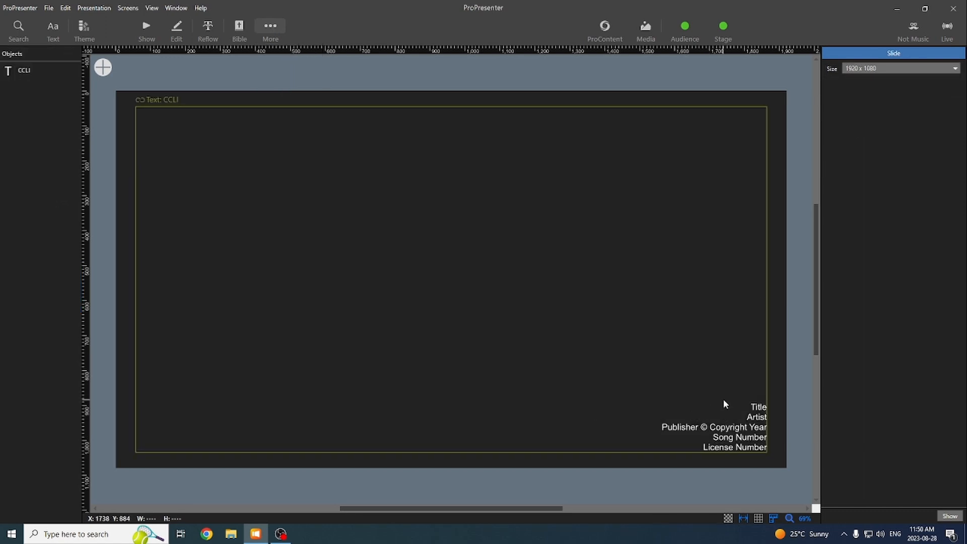
# Select the CCLI text object and view its text formatting settings
pyautogui.click(746, 428)
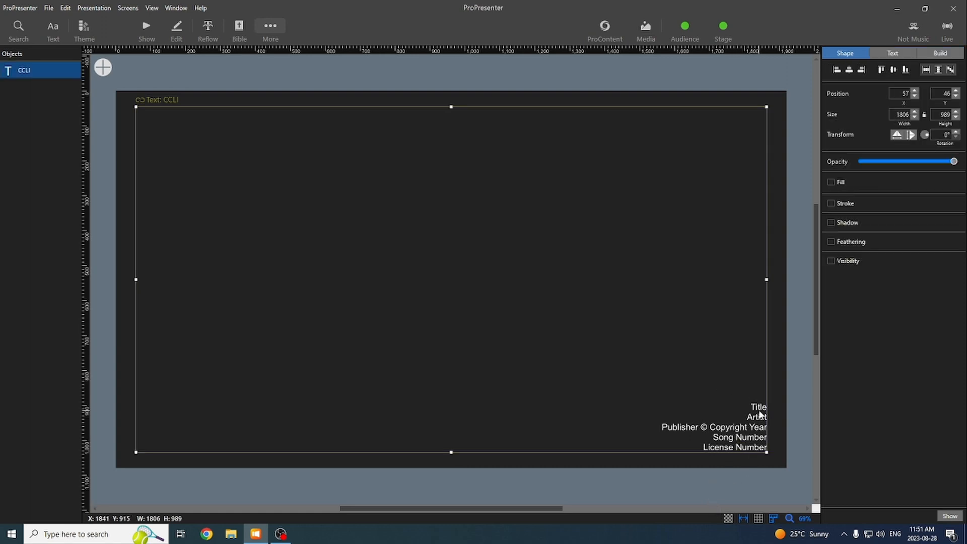
pyautogui.click(900, 55)
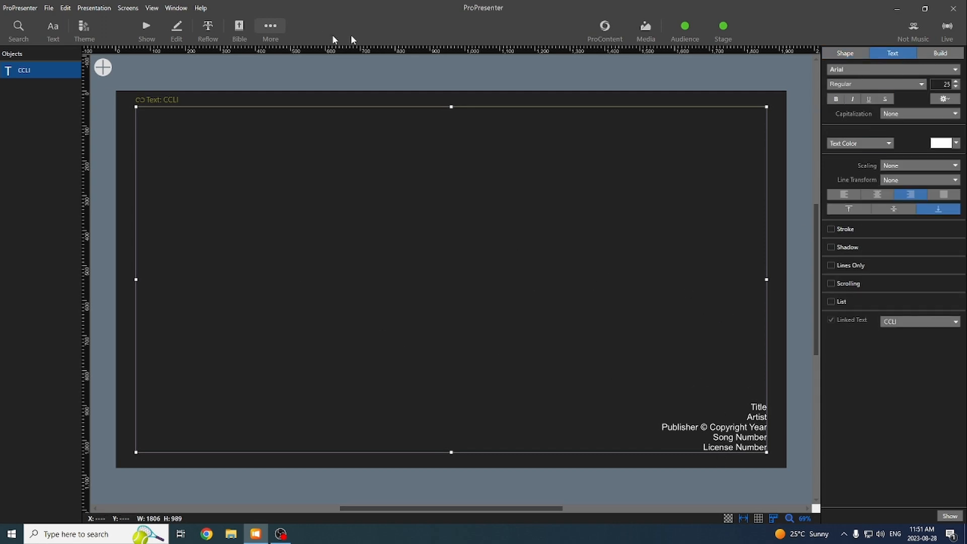
# Open the Props Editor and inspect the Countdown prop's rounded rectangle, message text and PreShow Countdown linked text settings
pyautogui.click(260, 25)
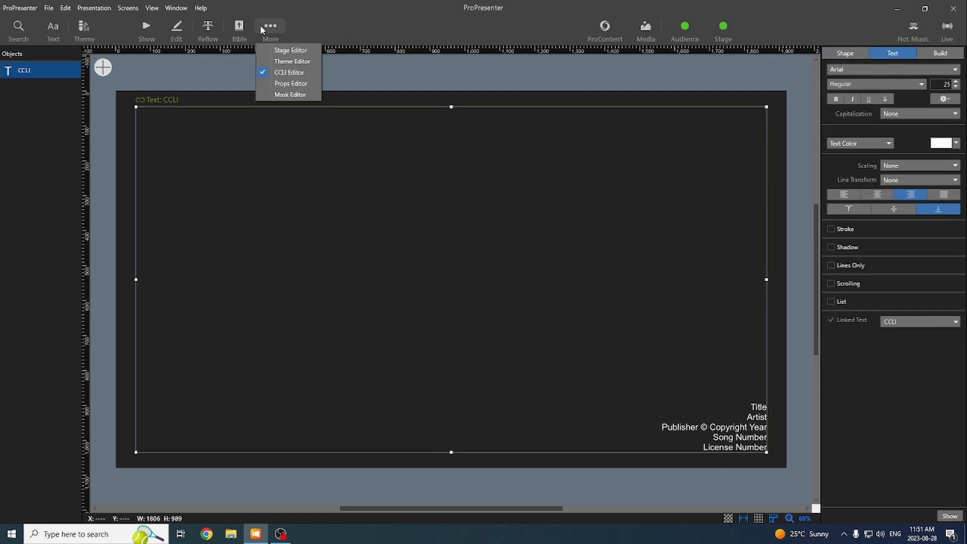
pyautogui.click(305, 86)
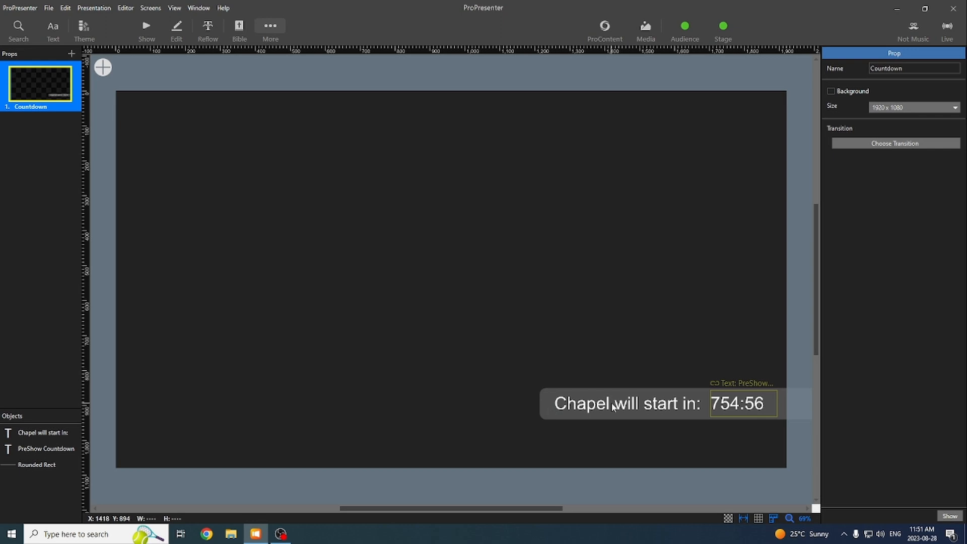
pyautogui.click(544, 403)
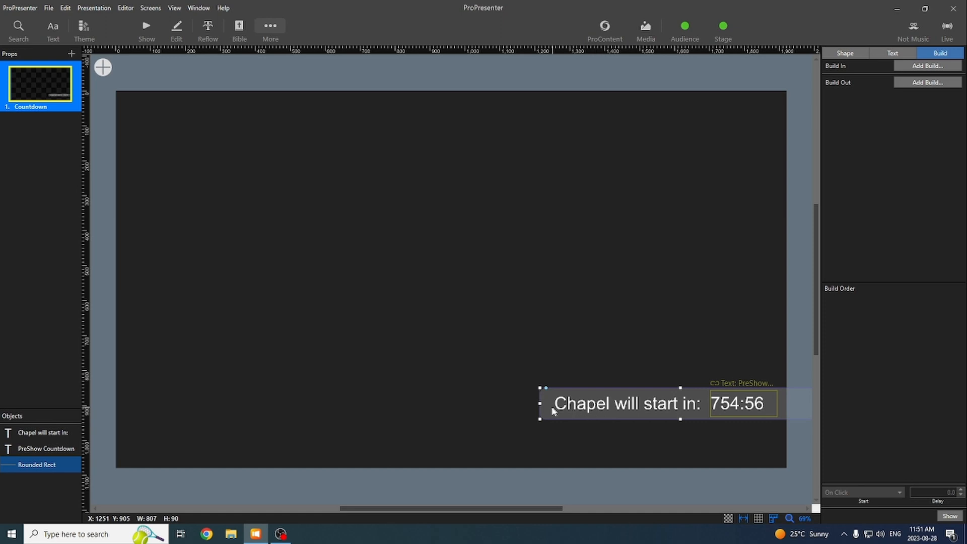
pyautogui.click(583, 406)
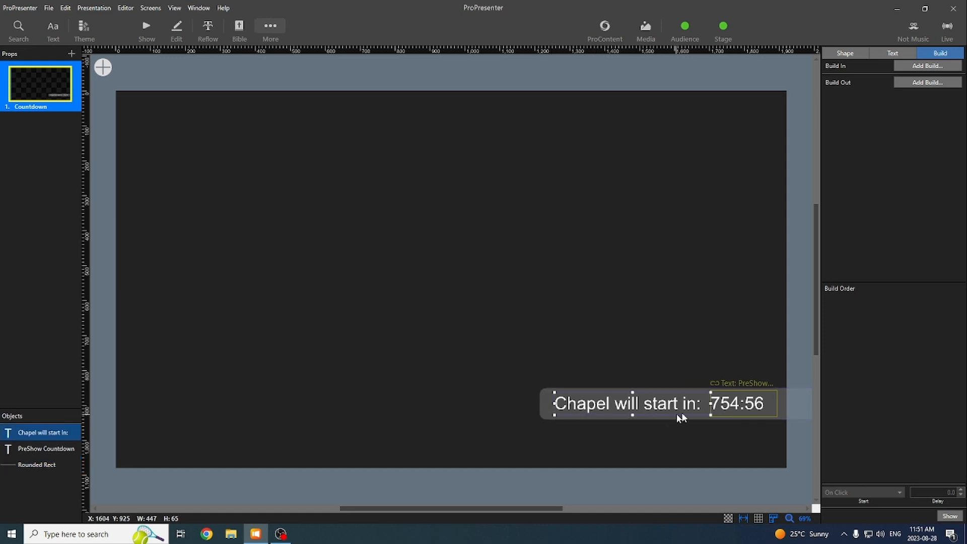
pyautogui.click(754, 411)
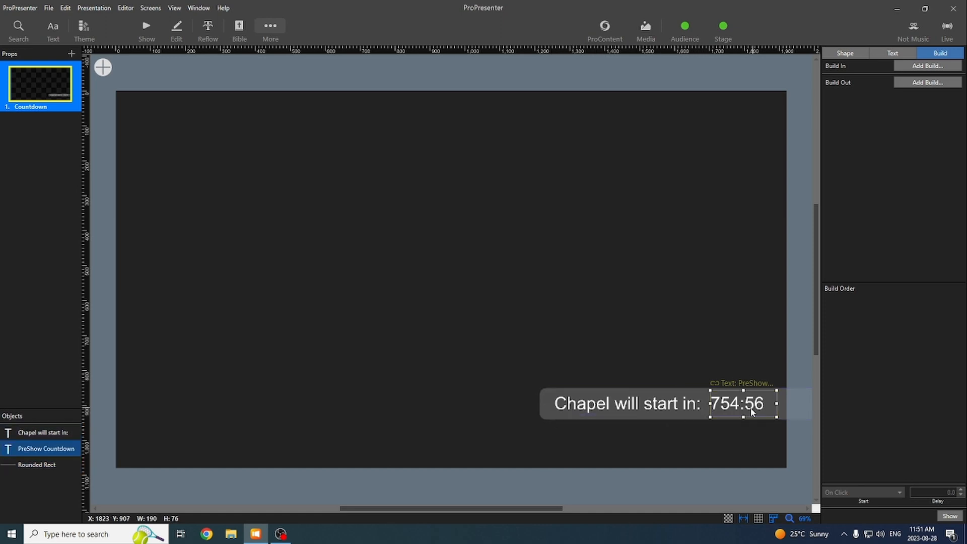
pyautogui.click(893, 54)
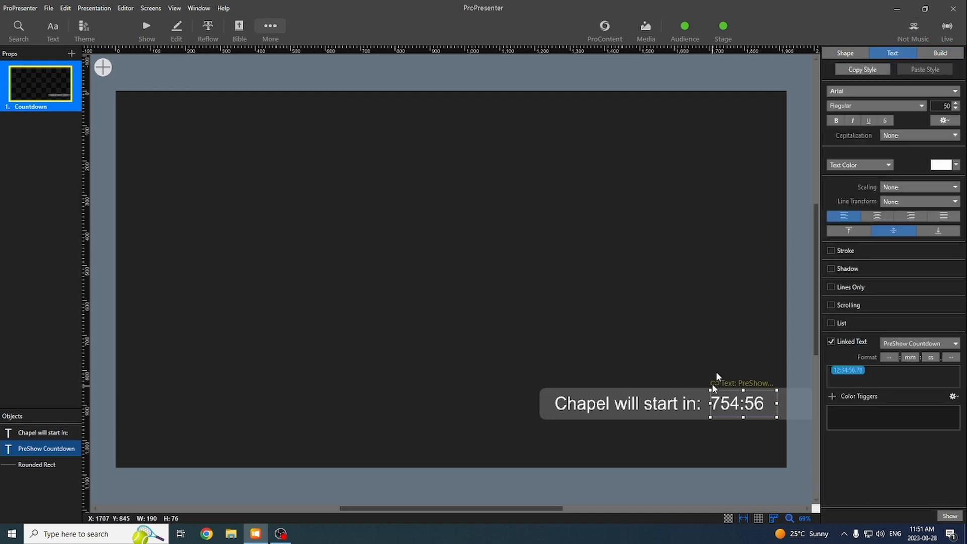
pyautogui.click(831, 342)
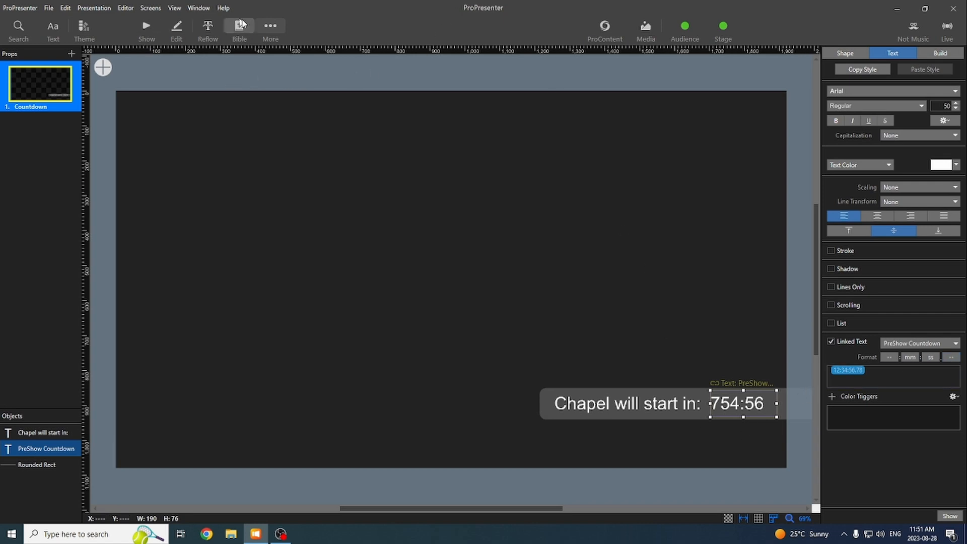
# Open the Mask Editor to view the mask, and return to the Show view
pyautogui.click(271, 28)
pyautogui.click(290, 95)
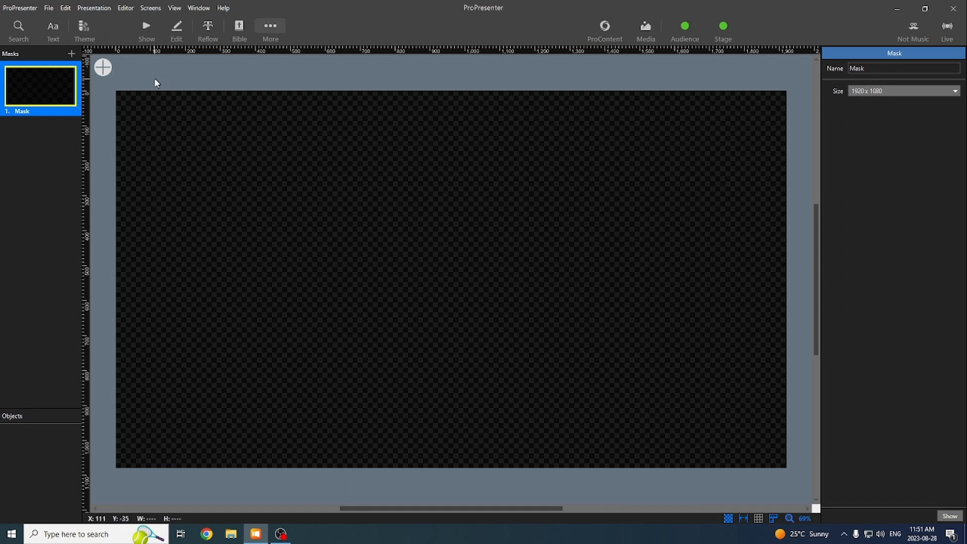
pyautogui.click(272, 26)
pyautogui.click(335, 26)
pyautogui.click(145, 27)
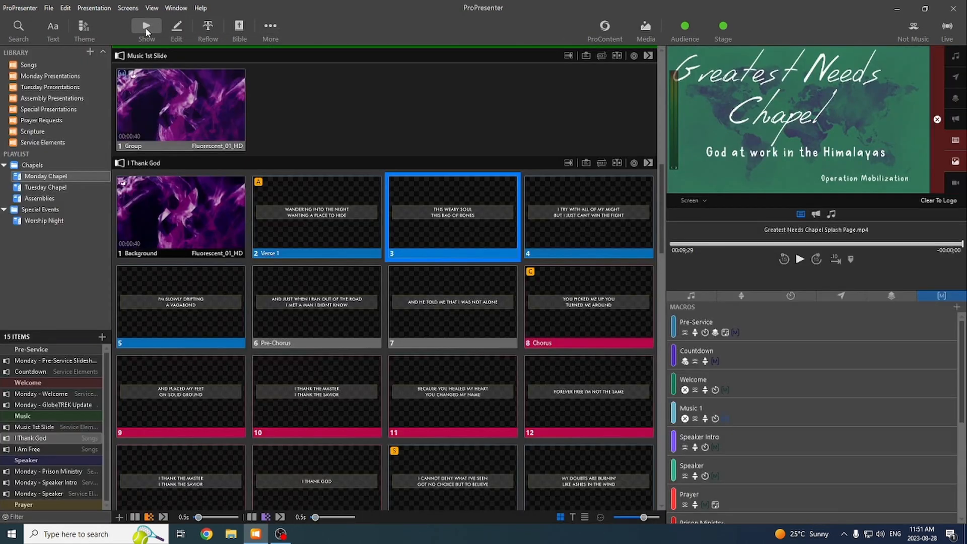
# Send the I Thank God background and slide 3 to the output, and clear all output layers
pyautogui.scroll(5, 604, 222)
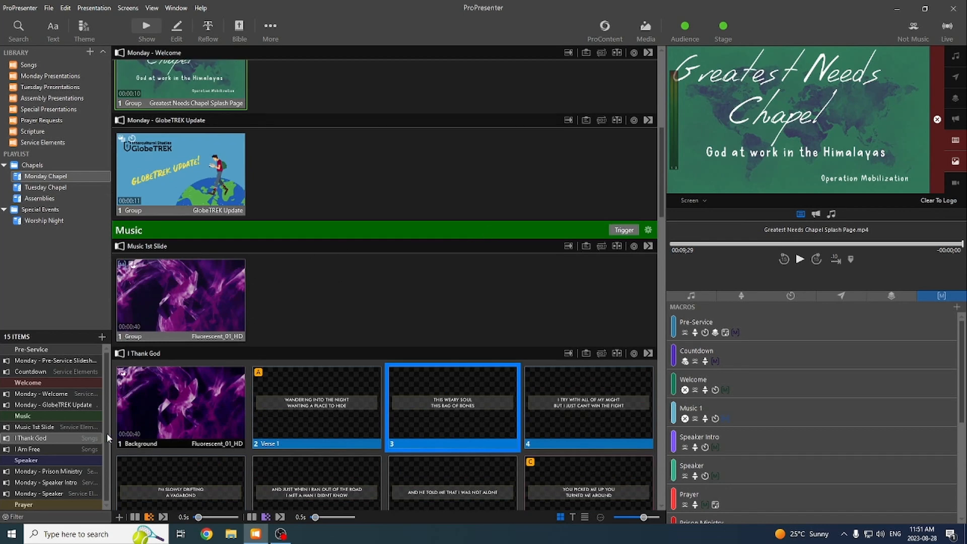
pyautogui.click(196, 417)
pyautogui.click(408, 398)
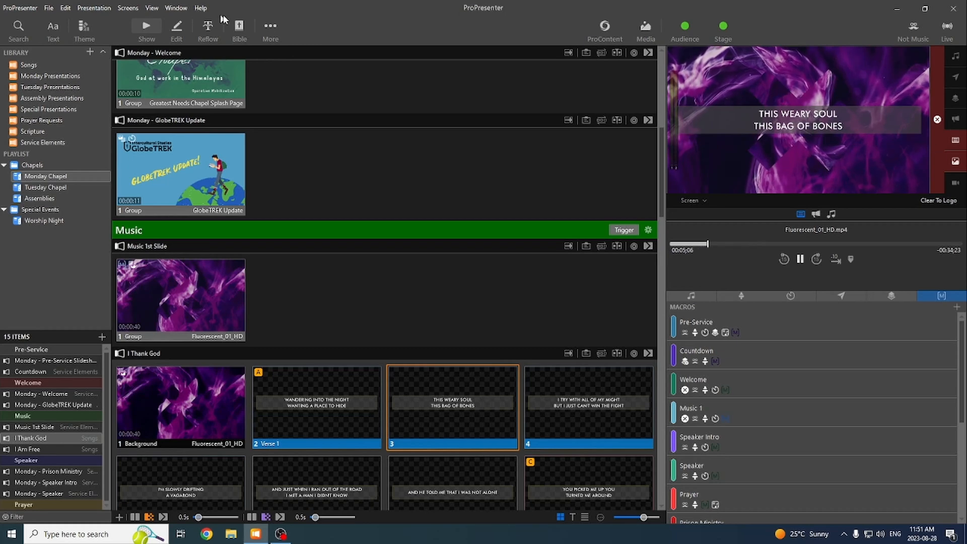
pyautogui.click(937, 119)
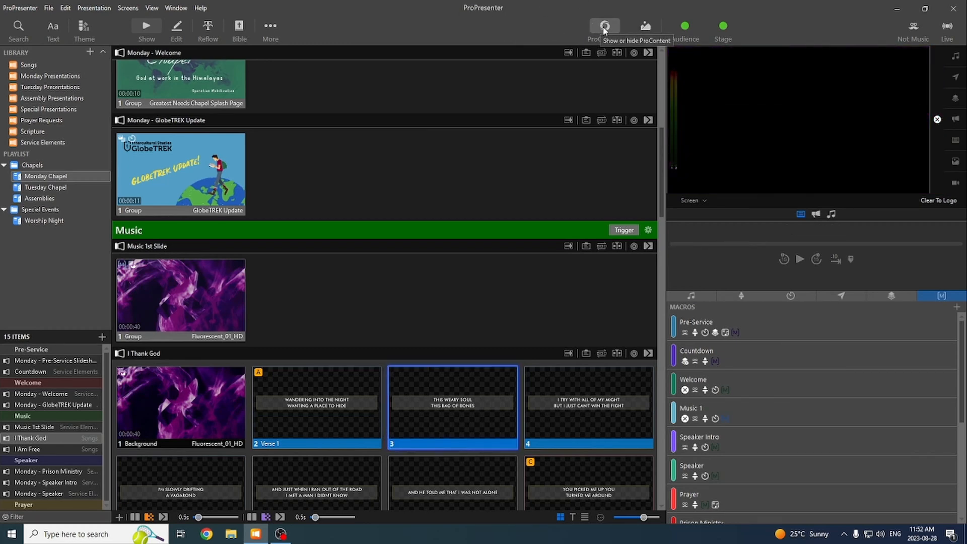
# Open ProContent, browse the Featured media collections, and hide it again
pyautogui.click(604, 28)
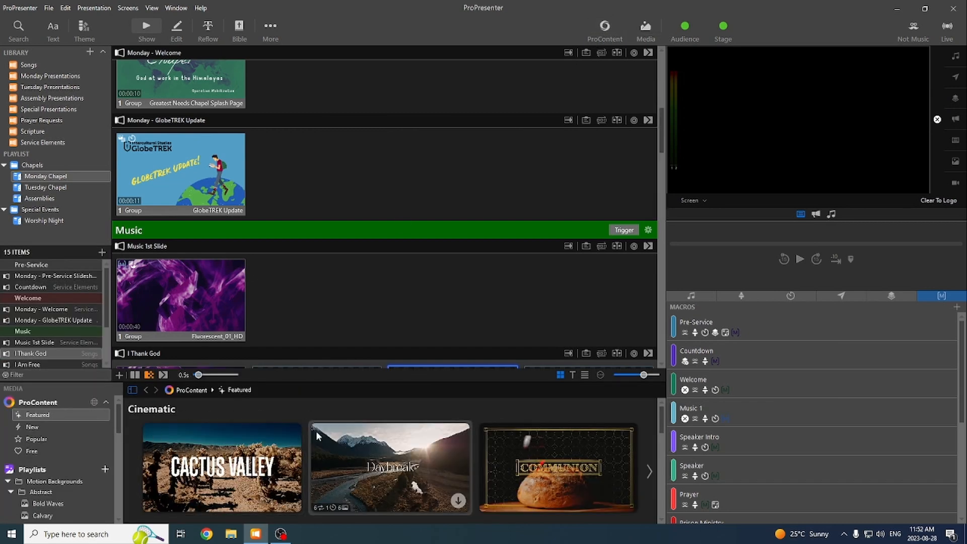
pyautogui.scroll(-5, 318, 437)
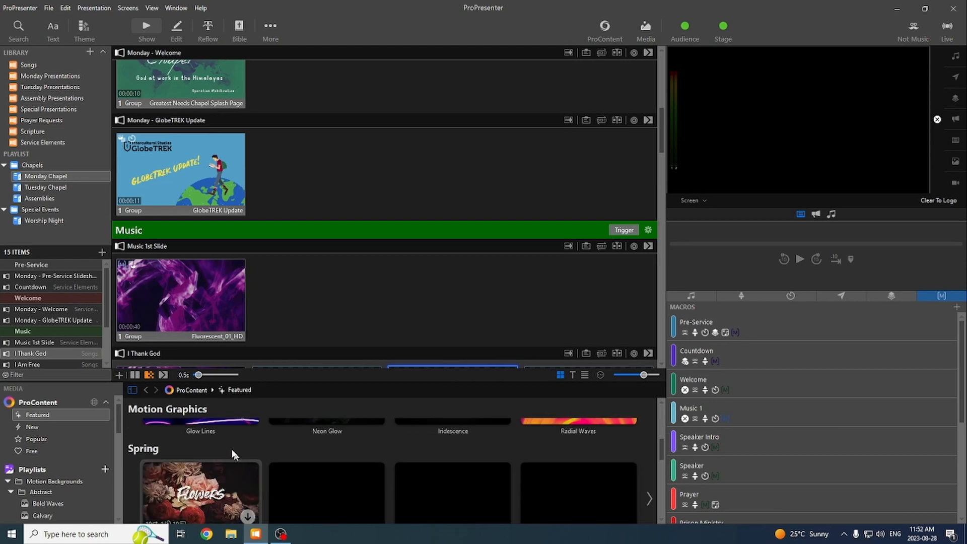
pyautogui.scroll(3, 232, 455)
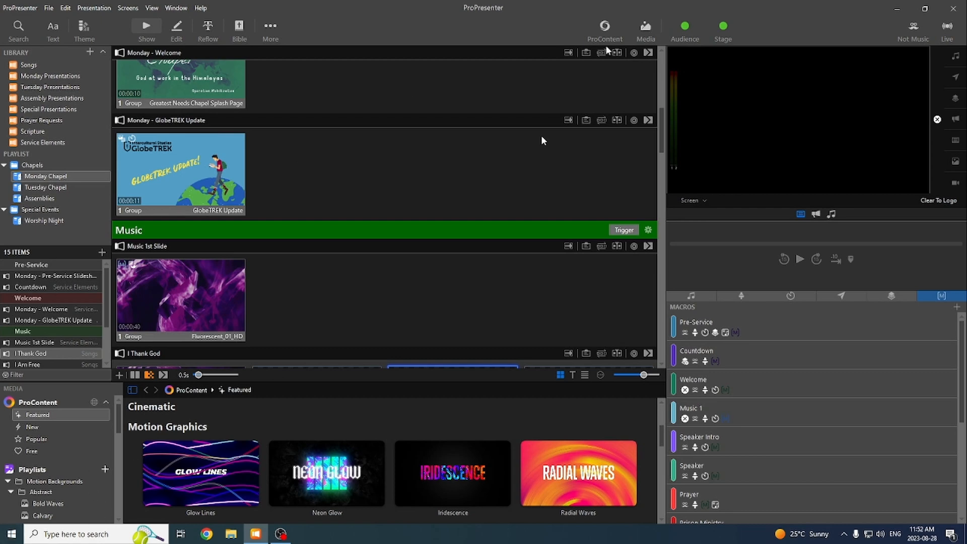
pyautogui.click(646, 30)
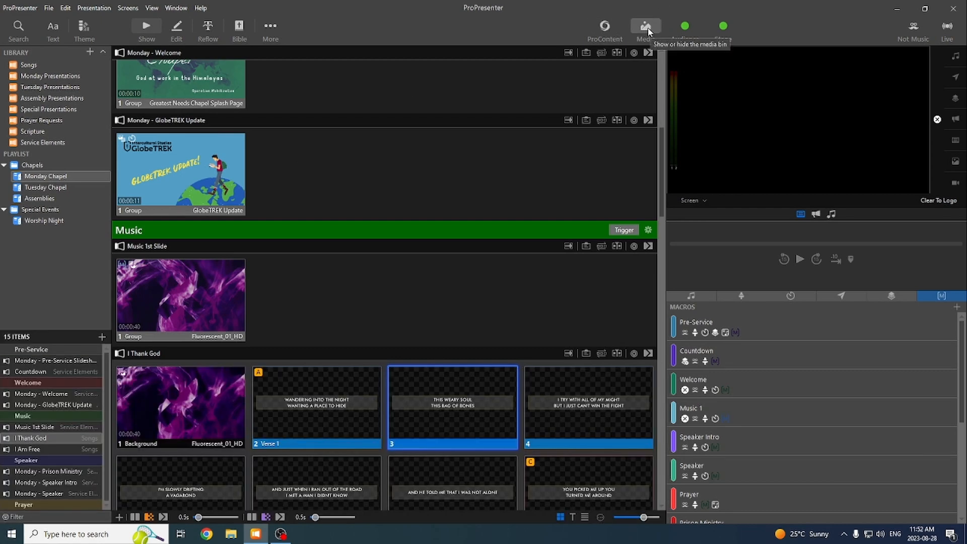
# Show the media bin and view the Bold Waves and Calvary motion background playlists
pyautogui.click(647, 30)
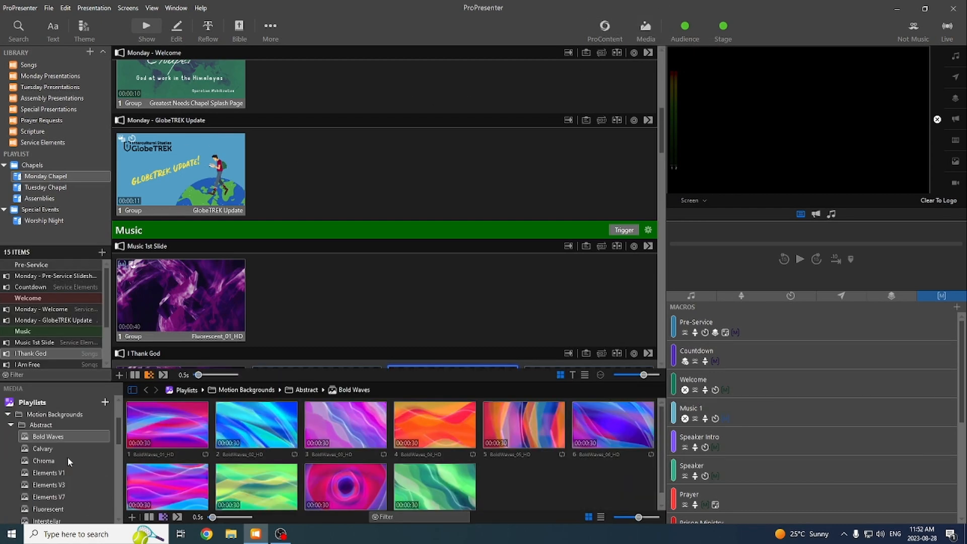
pyautogui.scroll(-3, 23, 410)
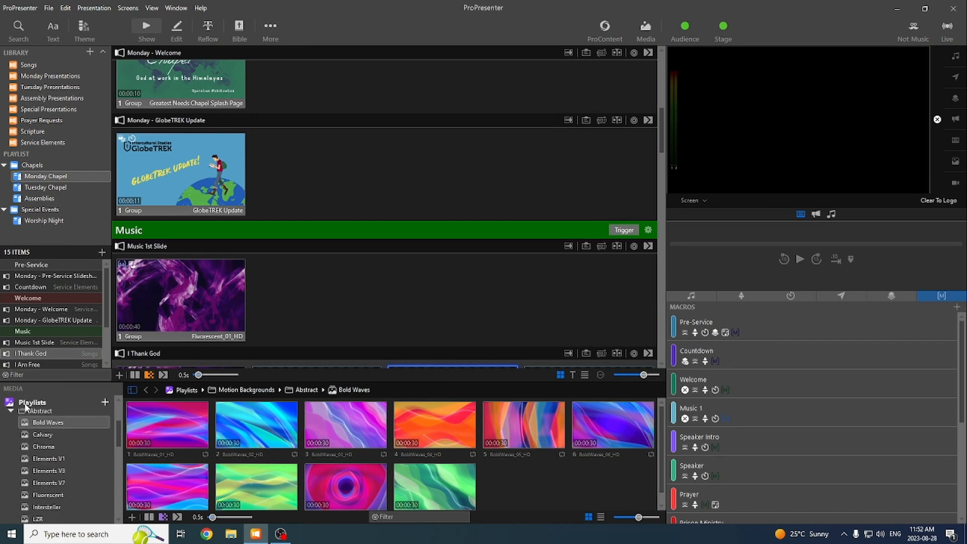
pyautogui.click(42, 436)
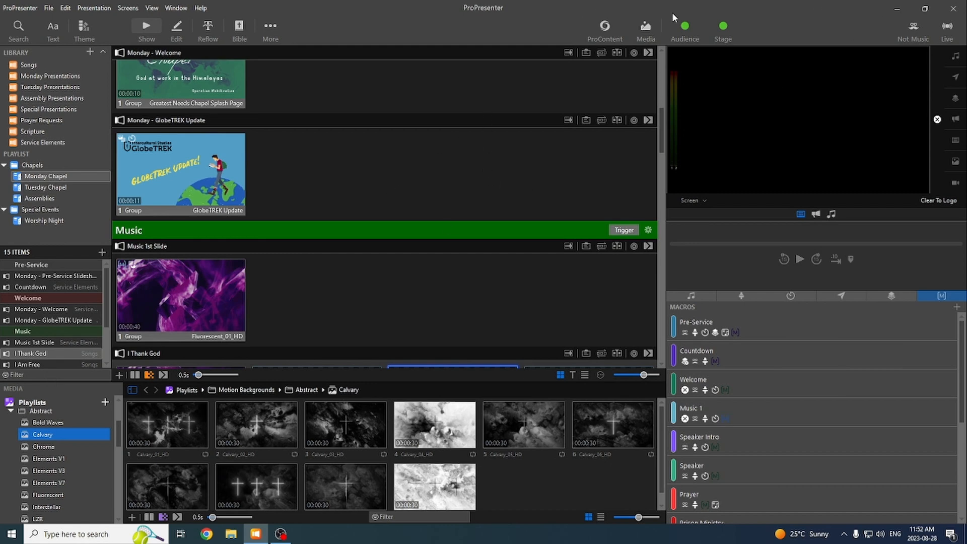
pyautogui.scroll(3, 51, 488)
pyautogui.scroll(2, 38, 485)
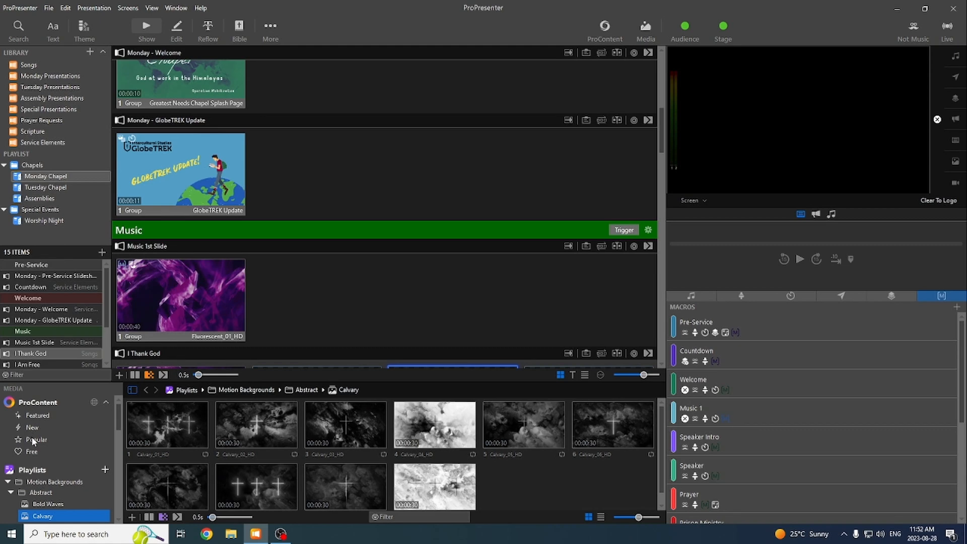
pyautogui.scroll(-3, 41, 454)
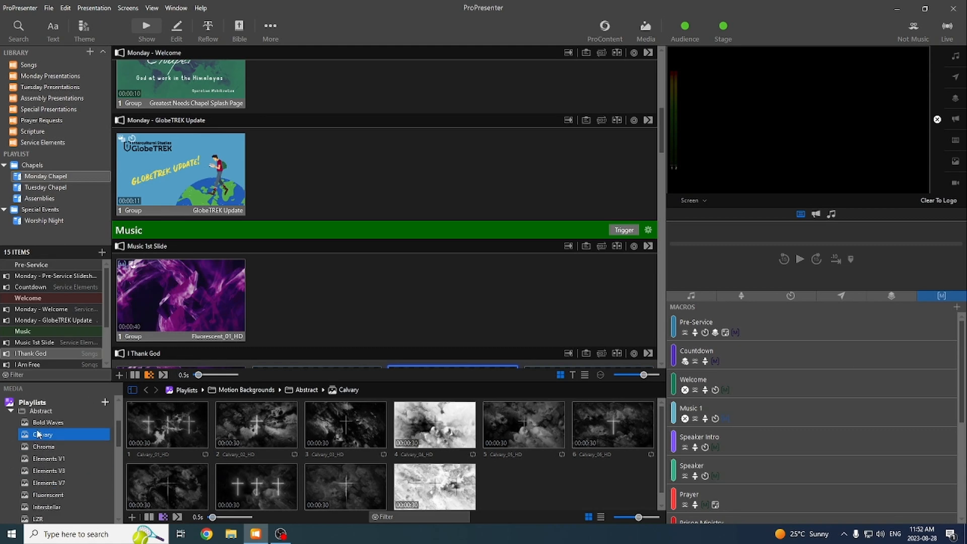
# Browse the Chroma, Elements V1, Elements V3, Interstellar, LZR and Neon Glow background playlists
pyautogui.click(45, 447)
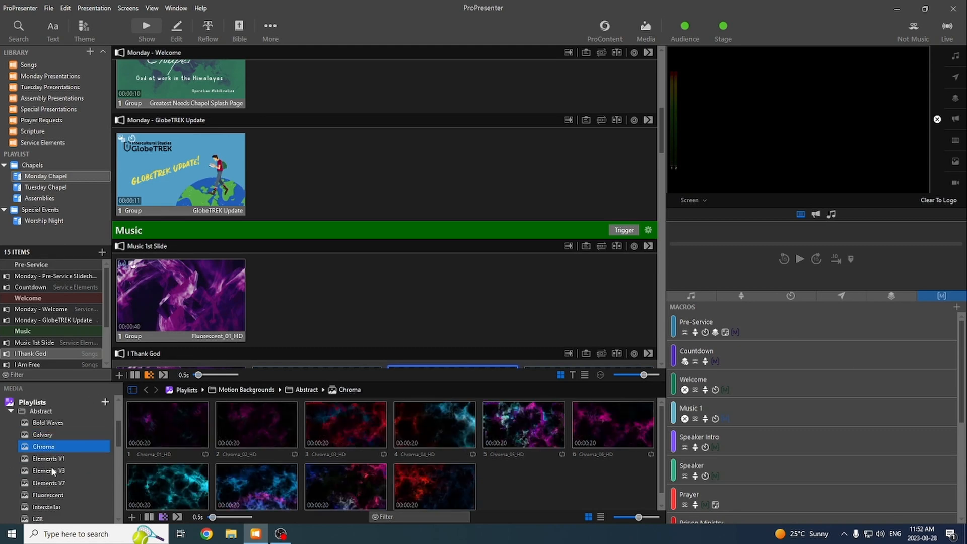
pyautogui.click(53, 458)
pyautogui.click(46, 472)
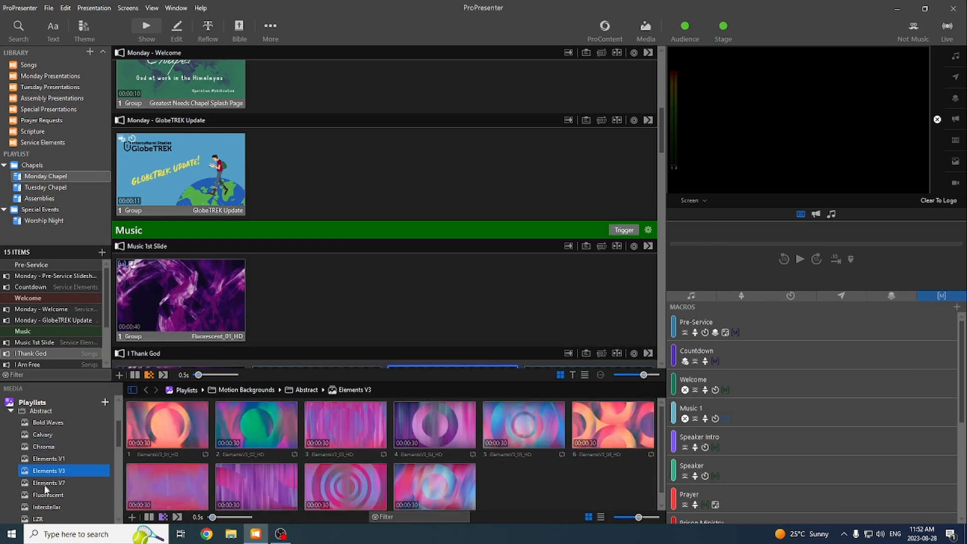
pyautogui.click(46, 507)
pyautogui.scroll(-3, 50, 453)
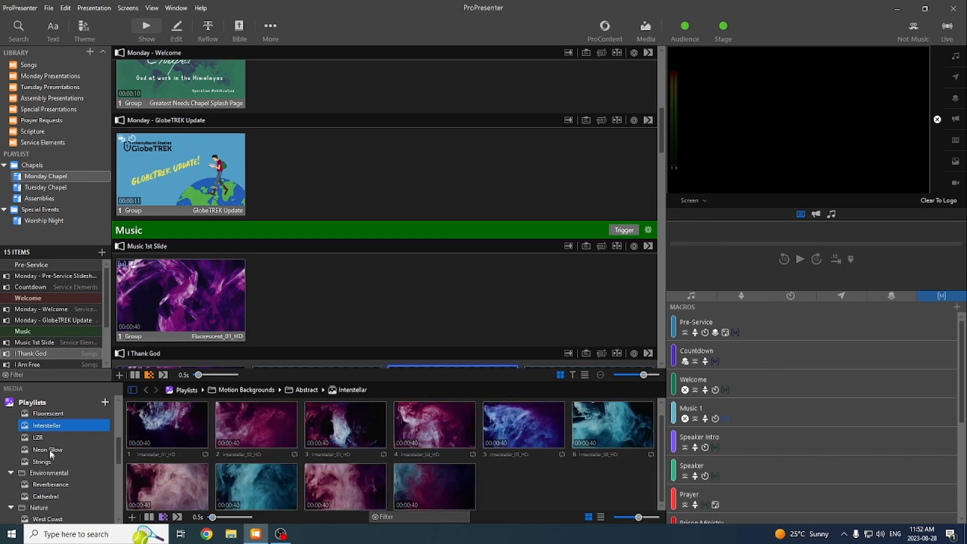
pyautogui.click(40, 438)
pyautogui.click(41, 449)
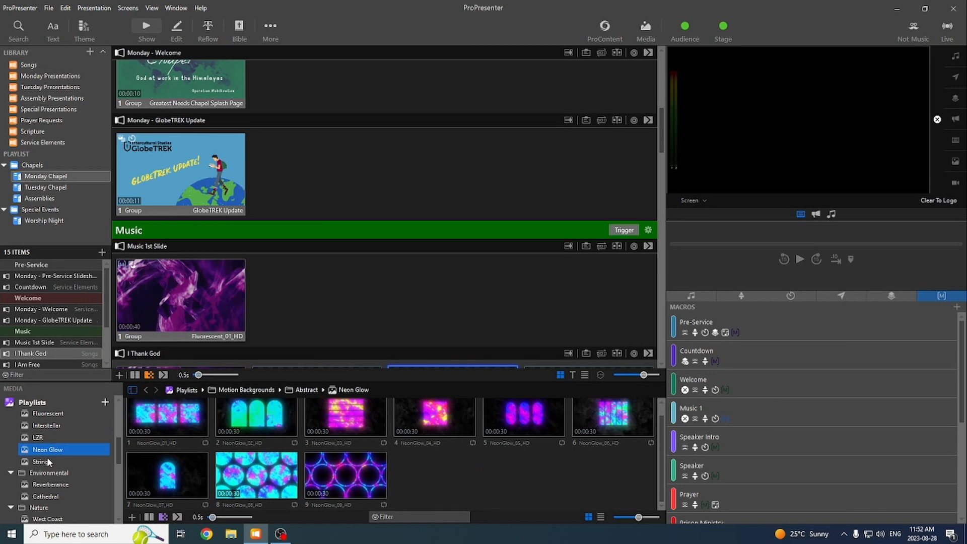
# Play the NeonGlow_01_HD background on the output, clear it, and hide the media bin
pyautogui.click(190, 411)
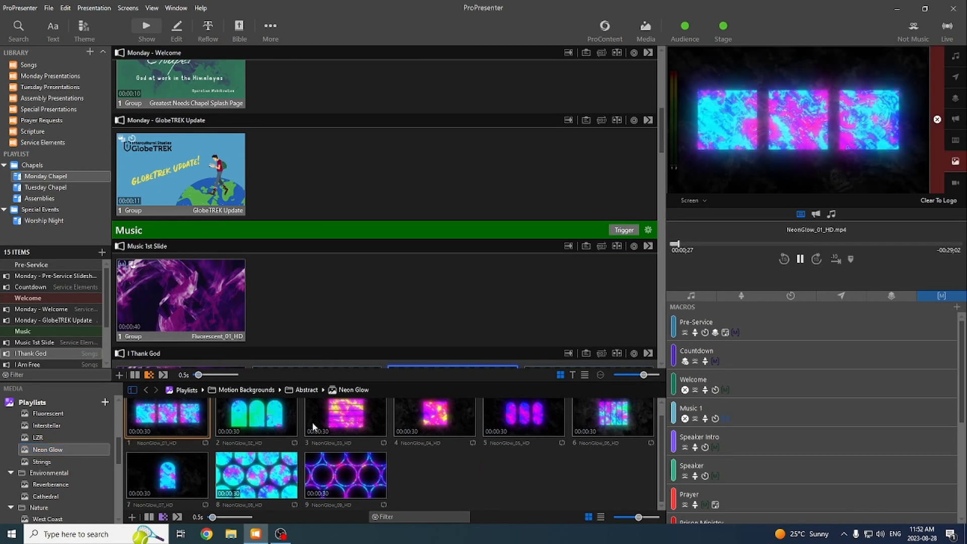
pyautogui.click(937, 119)
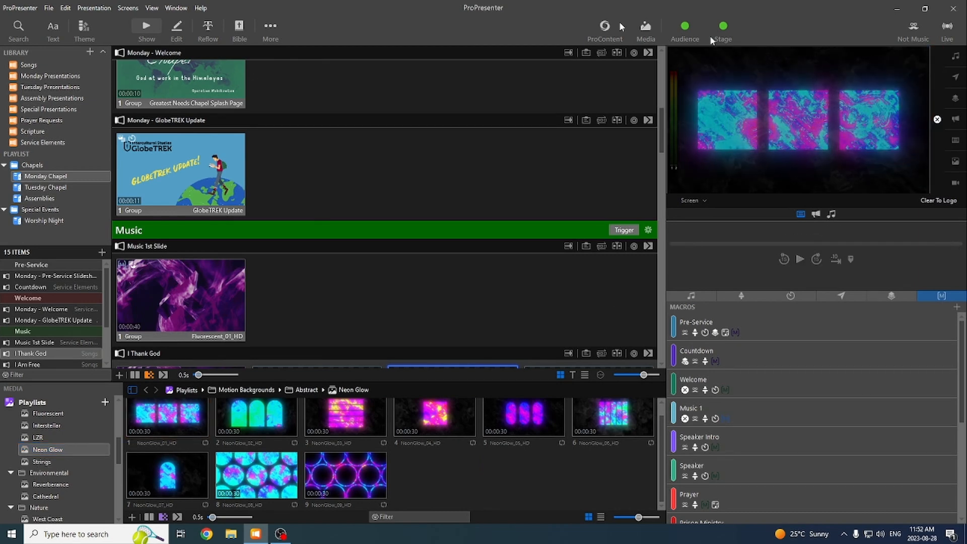
pyautogui.click(645, 28)
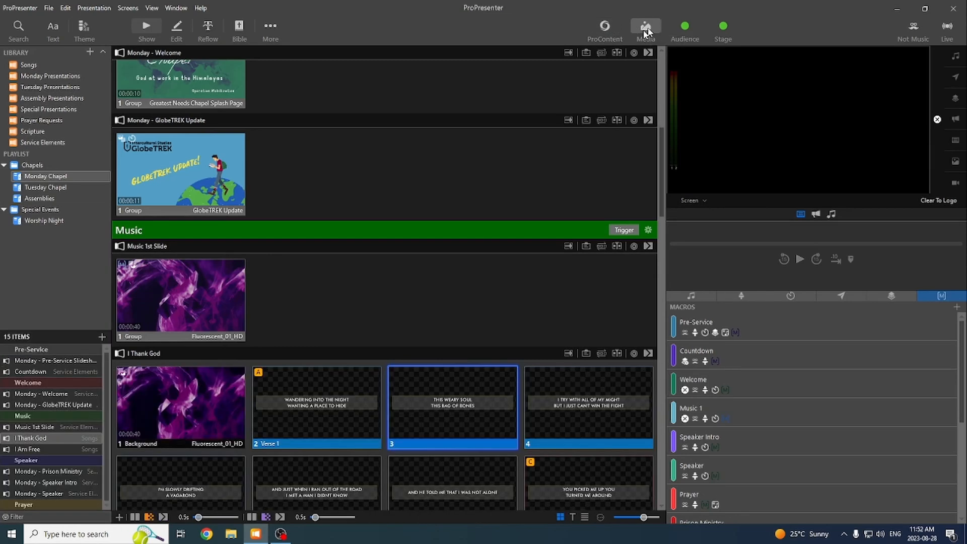
# Turn the Audience and Stage screen outputs off and back on
pyautogui.click(681, 27)
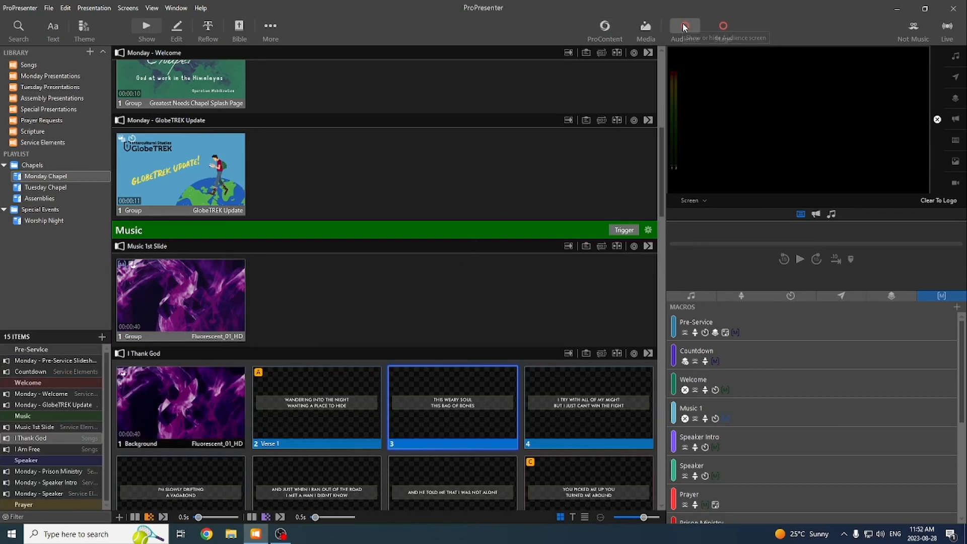
pyautogui.click(723, 27)
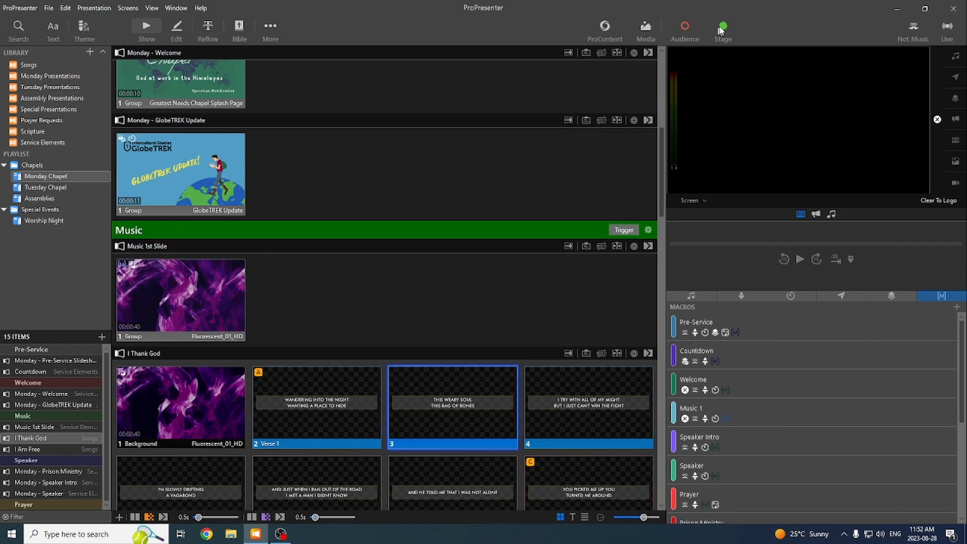
pyautogui.click(720, 28)
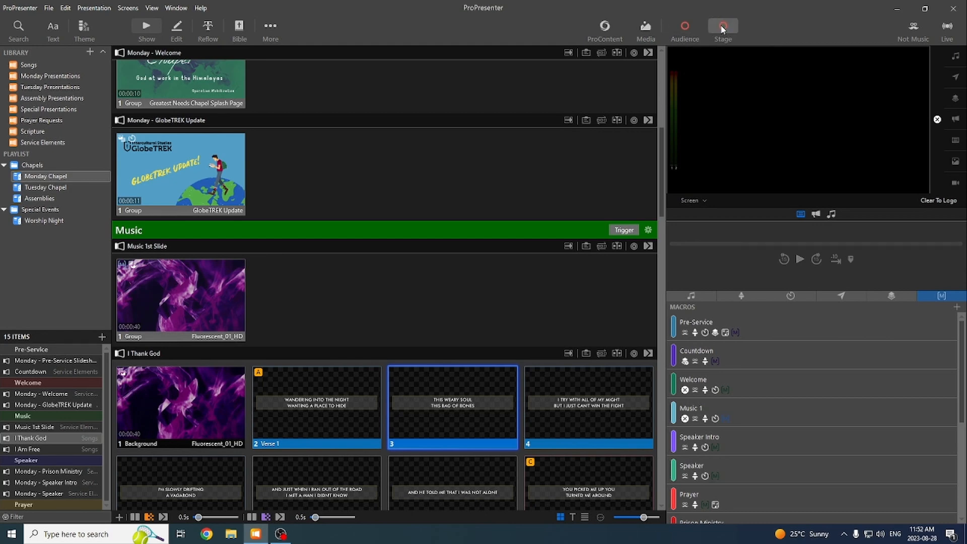
pyautogui.click(686, 29)
pyautogui.click(694, 26)
pyautogui.click(685, 30)
pyautogui.click(723, 27)
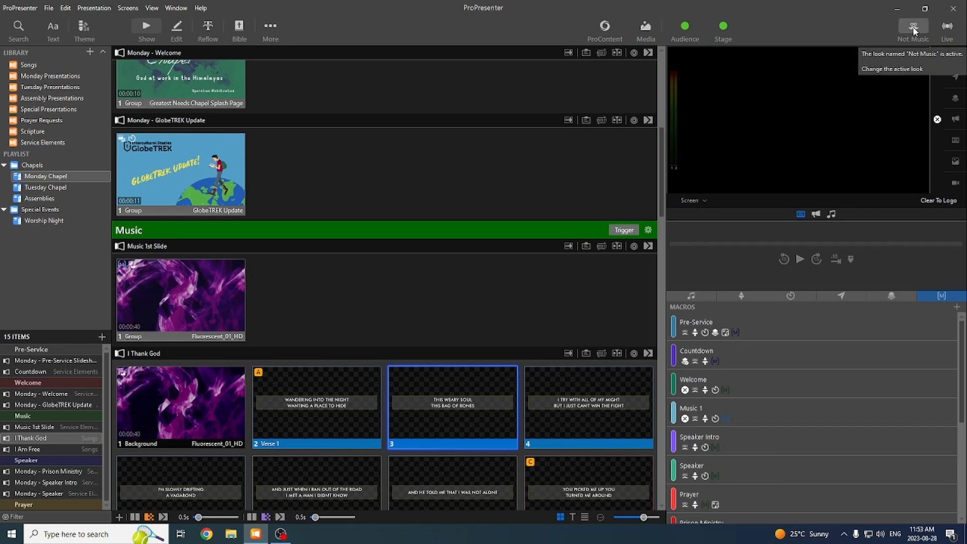
pyautogui.scroll(5, 328, 288)
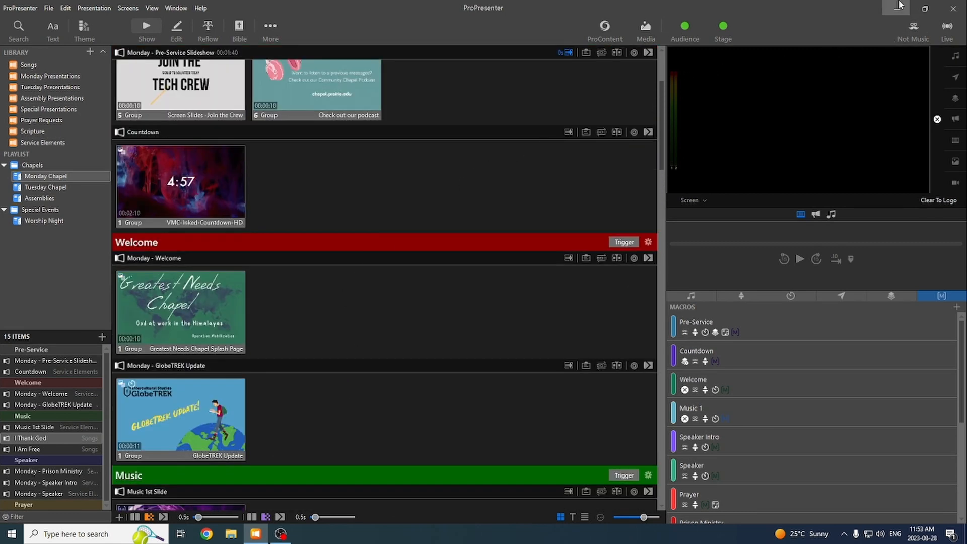
# Switch the audience look to Music and show the Music 1st Slide background on the output
pyautogui.click(915, 29)
pyautogui.click(901, 52)
pyautogui.scroll(-4, 415, 314)
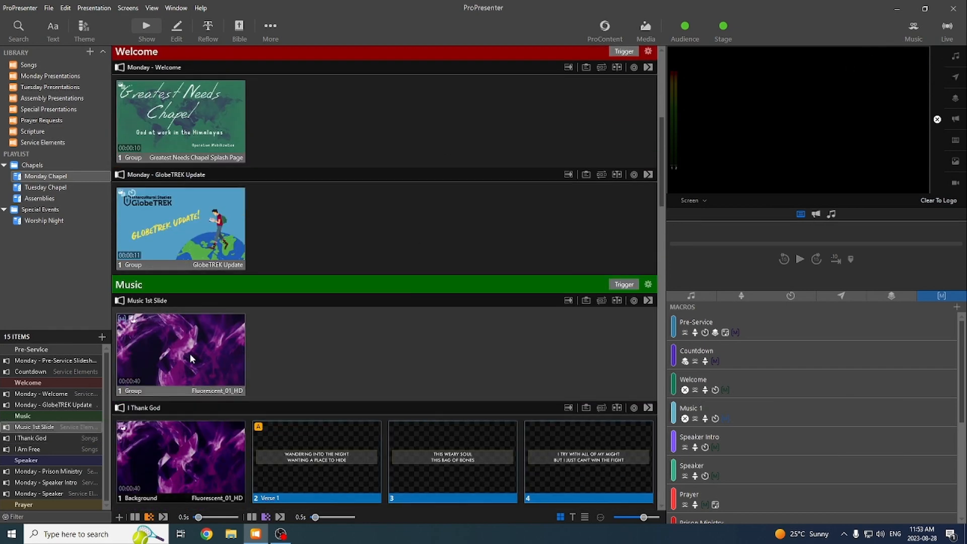
pyautogui.click(195, 355)
pyautogui.scroll(-2, 244, 458)
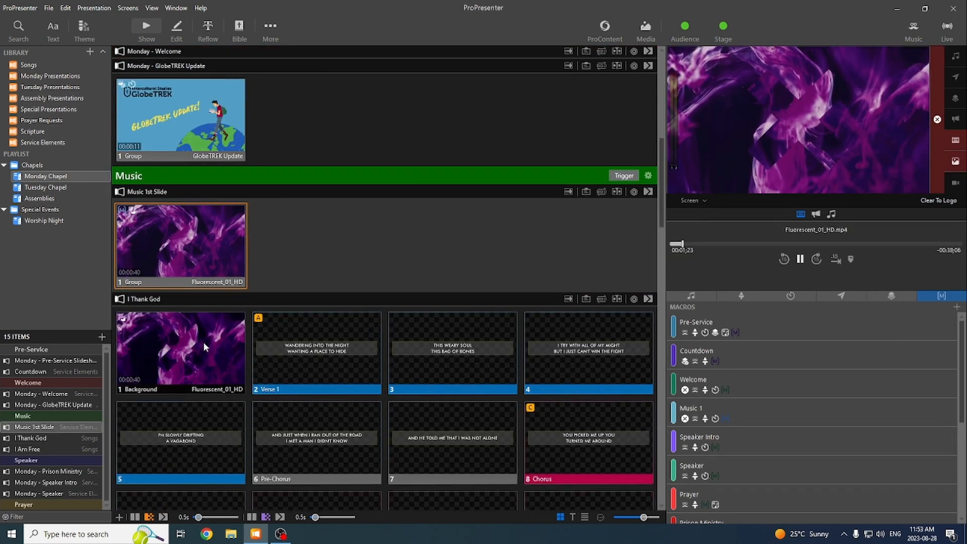
# Show the first Verse 1 slide of I Thank God over the background, and clear all output layers
pyautogui.click(339, 347)
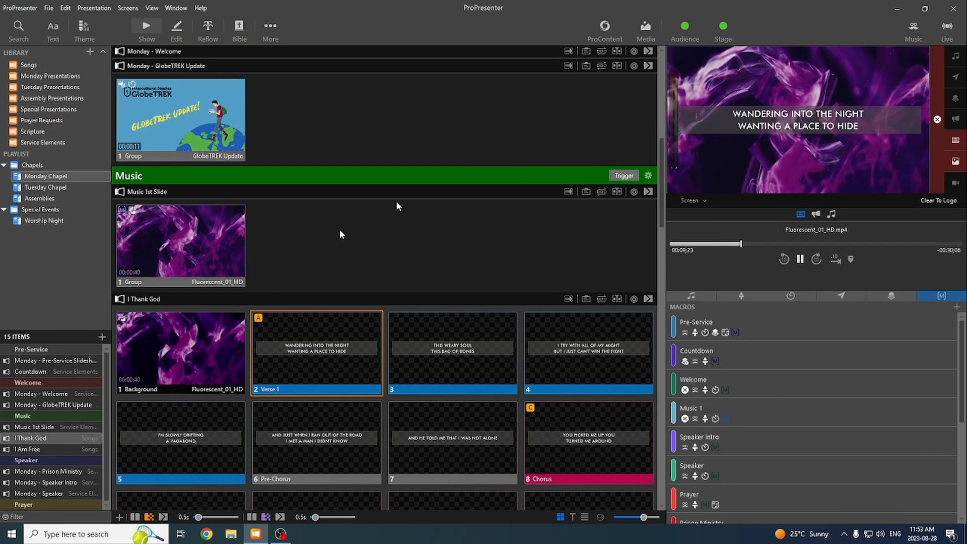
pyautogui.click(937, 119)
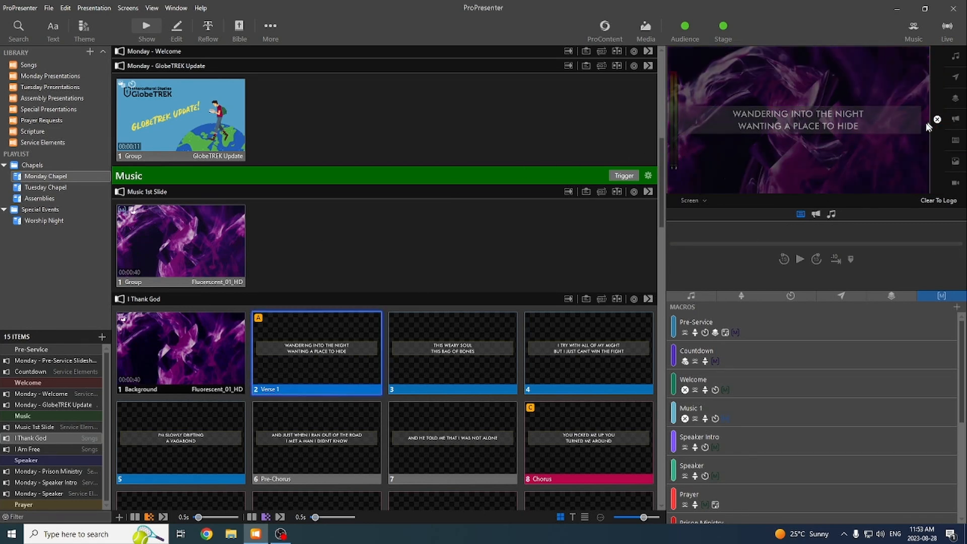
pyautogui.scroll(5, 491, 199)
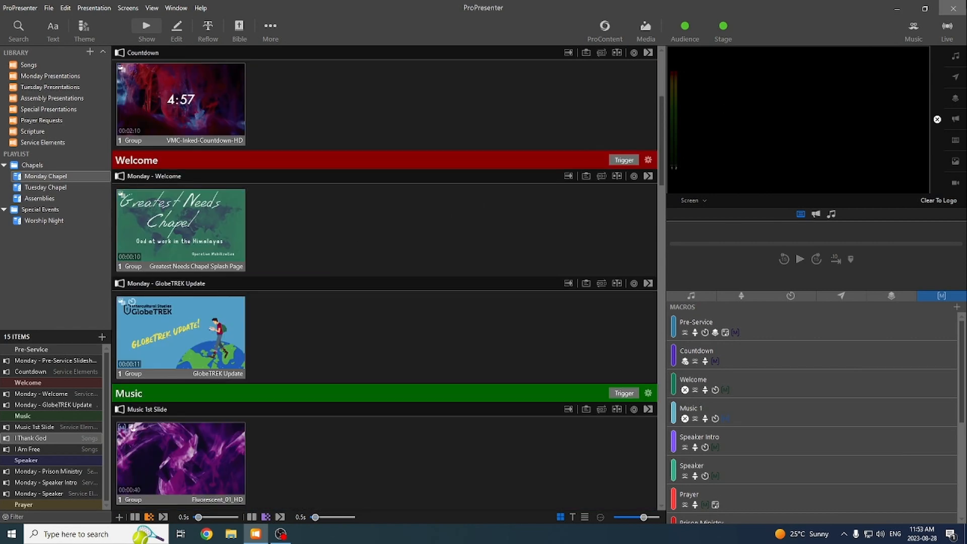
# Open the live capture settings, review the Disk, RTMP and Resi destinations, and close the settings
pyautogui.click(948, 27)
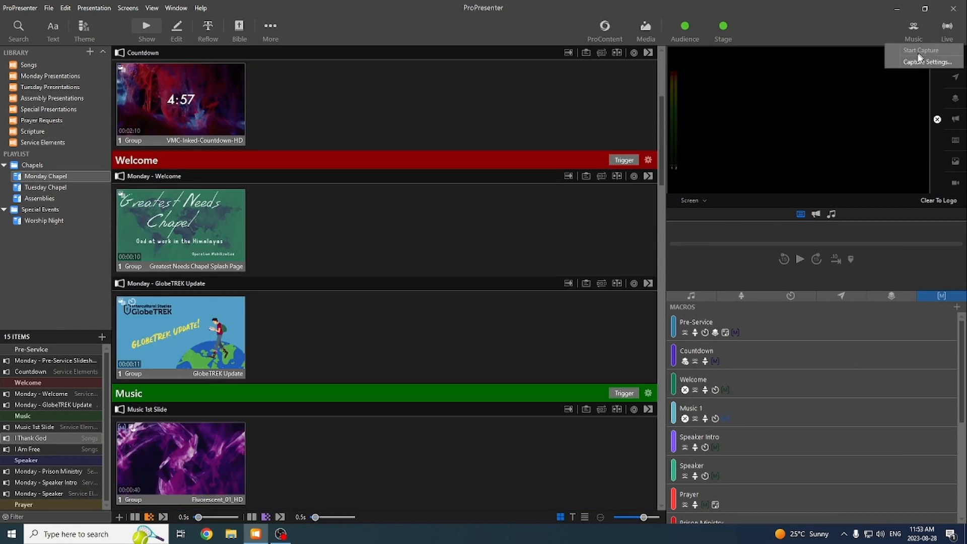
pyautogui.click(901, 83)
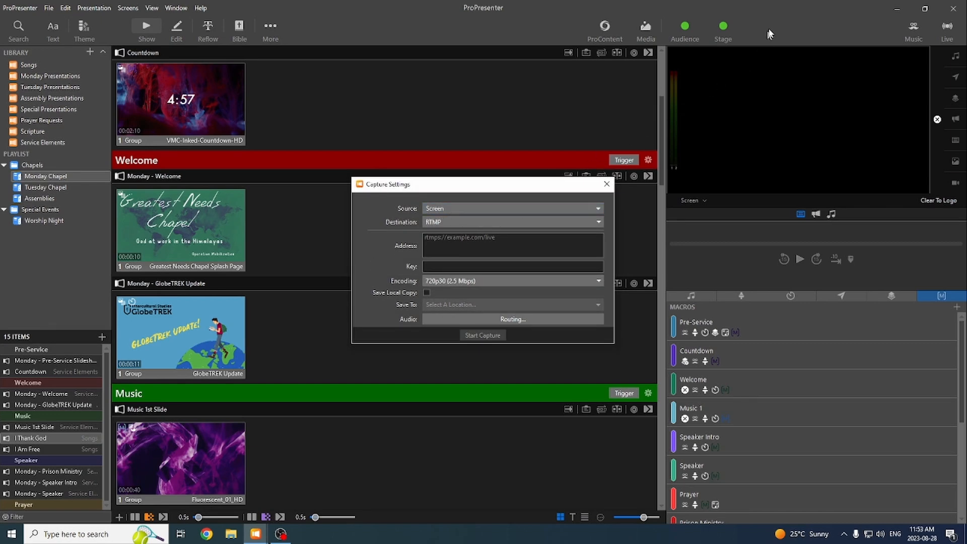
pyautogui.click(482, 221)
pyautogui.click(456, 232)
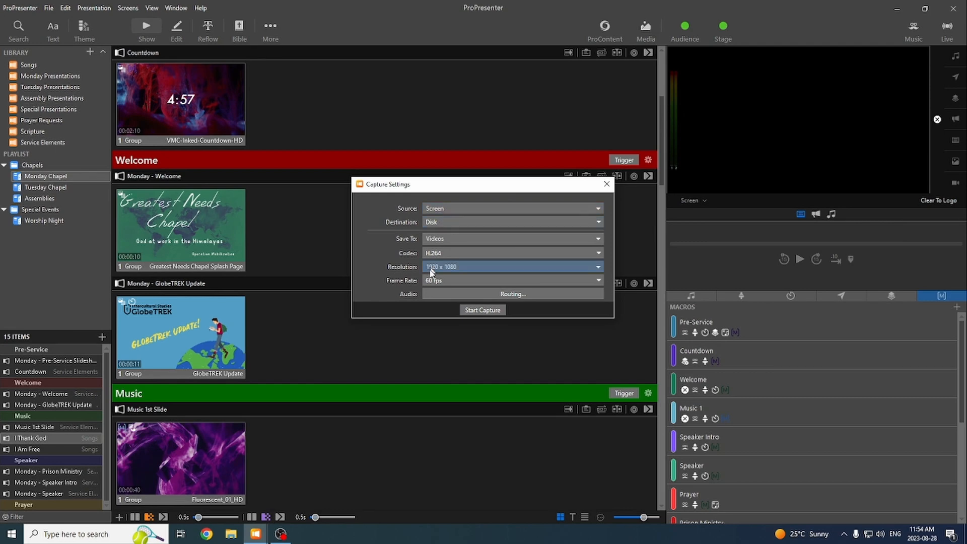
pyautogui.click(439, 222)
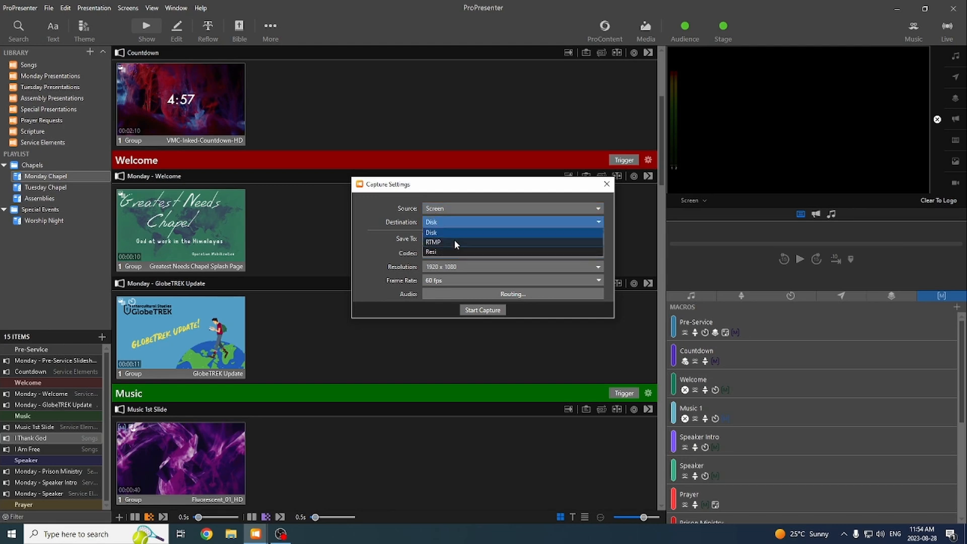
pyautogui.click(455, 240)
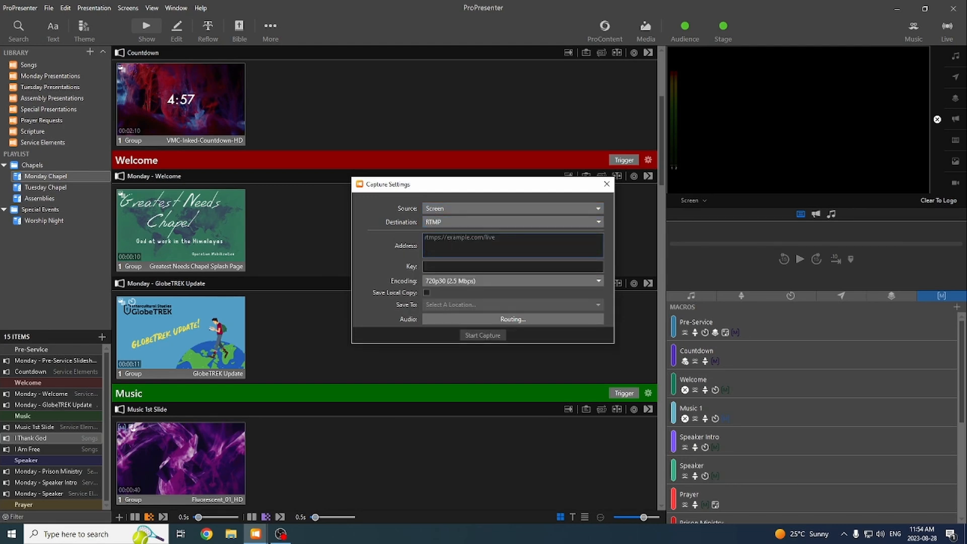
pyautogui.click(441, 222)
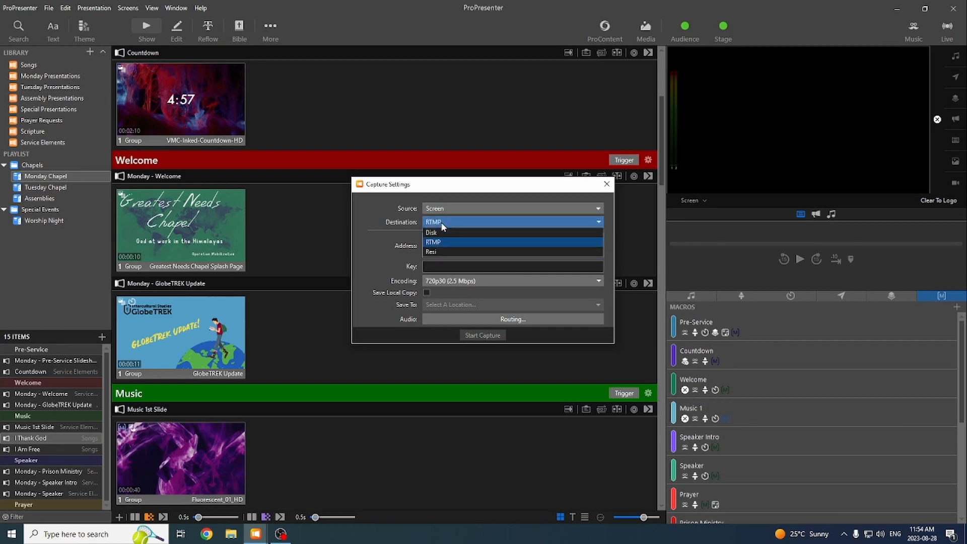
pyautogui.click(436, 249)
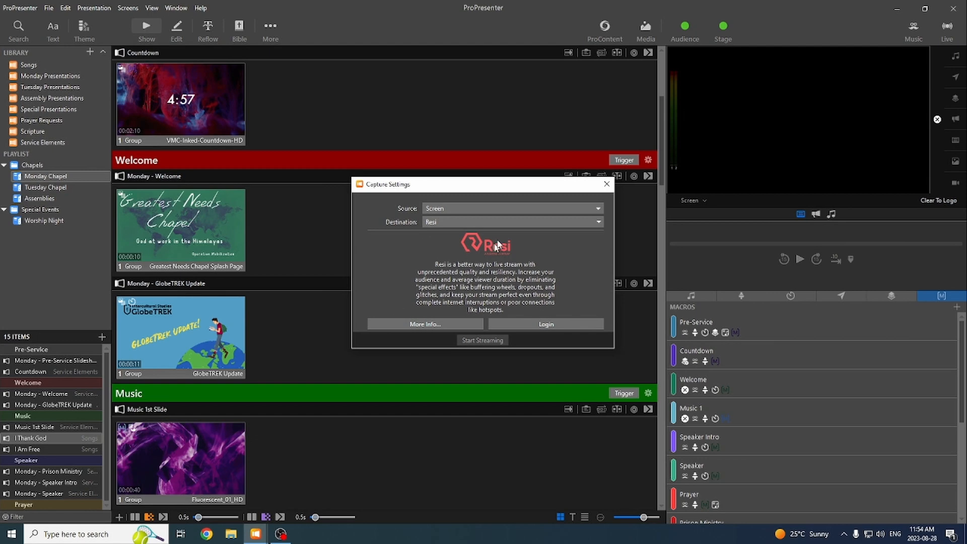
pyautogui.click(605, 187)
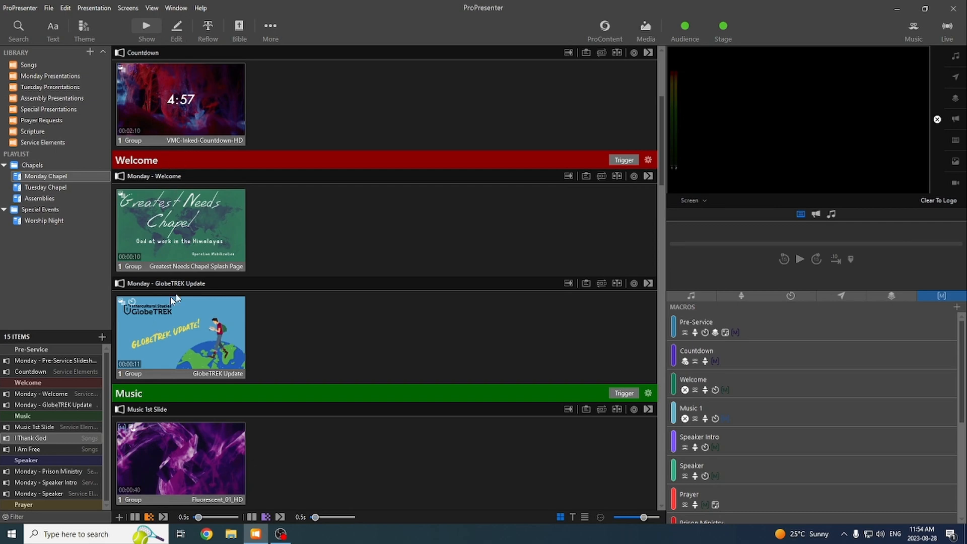
# View the Songs, Monday Presentations, Tuesday Presentations and Assembly Presentations libraries
pyautogui.scroll(5, 175, 299)
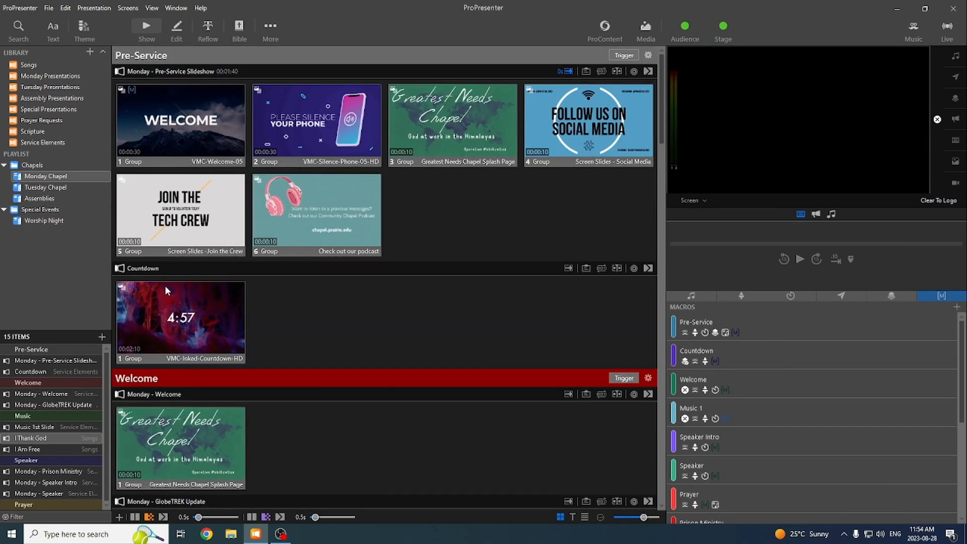
pyautogui.click(28, 66)
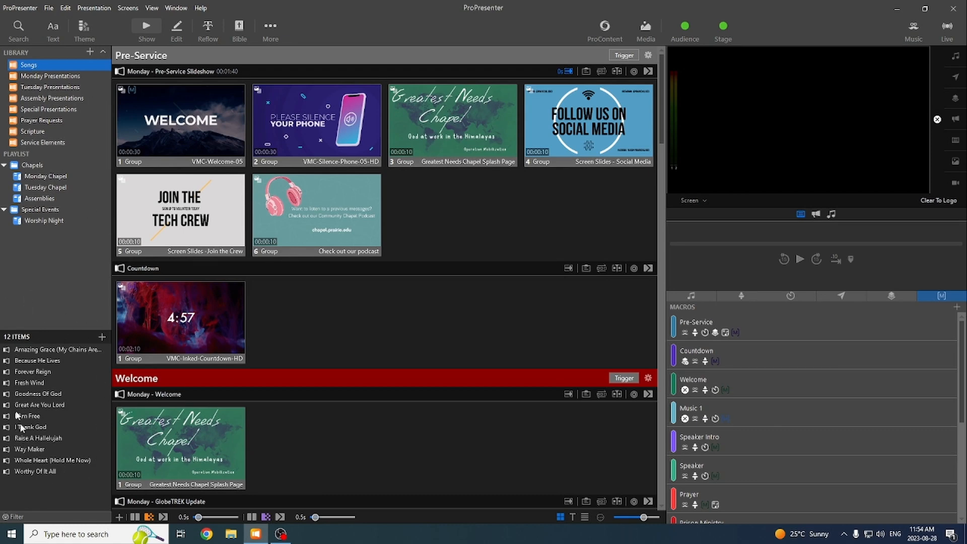
pyautogui.click(36, 78)
pyautogui.click(36, 87)
pyautogui.click(35, 99)
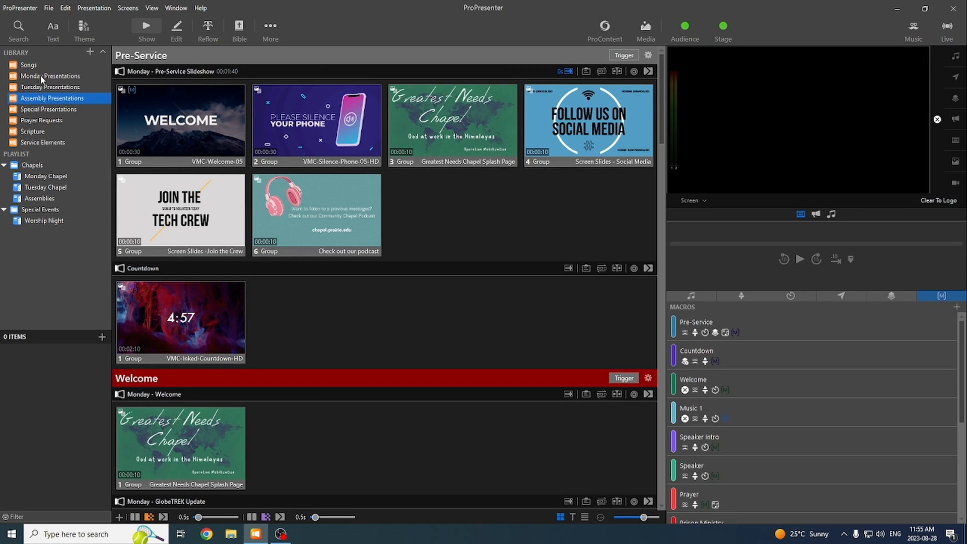
# Revisit the Monday, Tuesday and Assembly Presentations libraries, and view the Special Presentations and Prayer Requests libraries
pyautogui.click(39, 78)
pyautogui.click(39, 89)
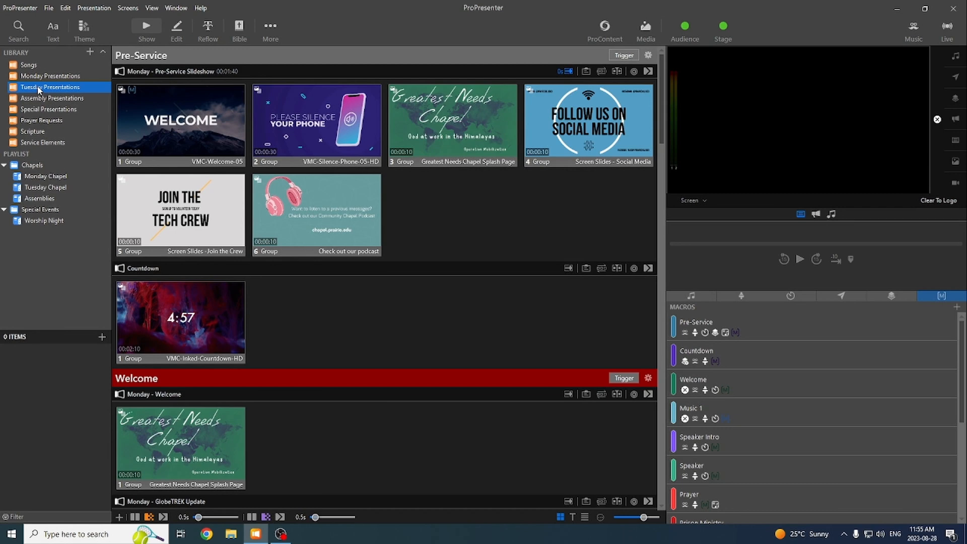
pyautogui.click(46, 77)
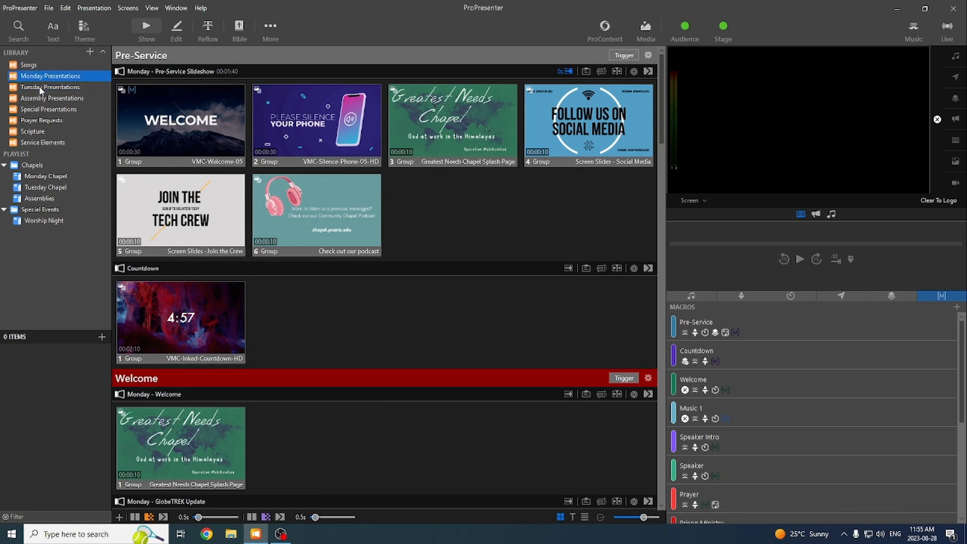
pyautogui.click(39, 99)
pyautogui.click(30, 110)
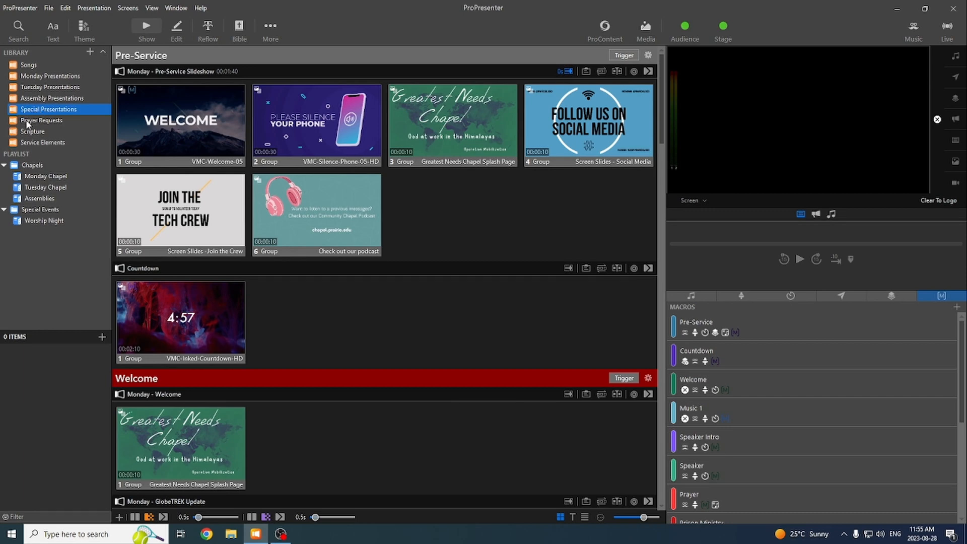
pyautogui.click(28, 122)
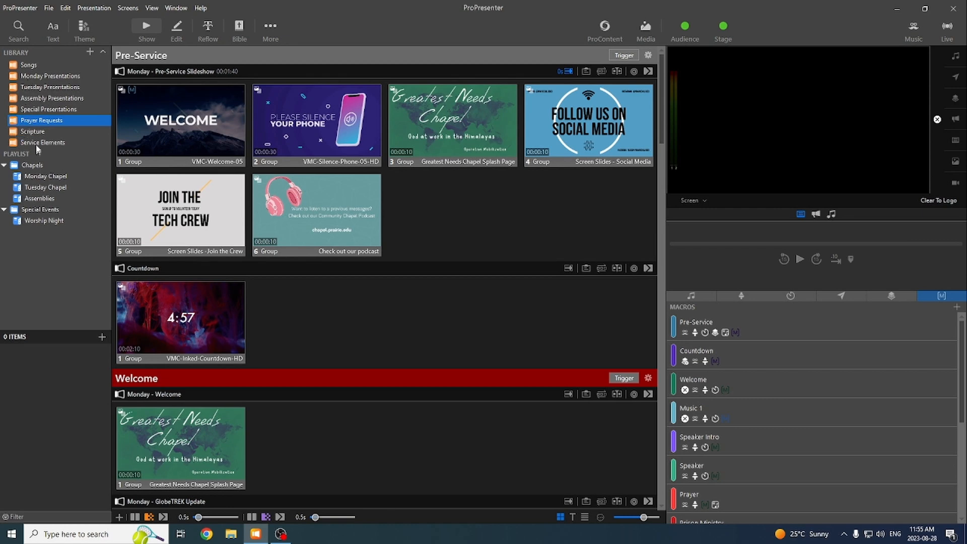
# View the Scripture library with a brief visit to the Bible view, and list the Service Elements library
pyautogui.click(31, 132)
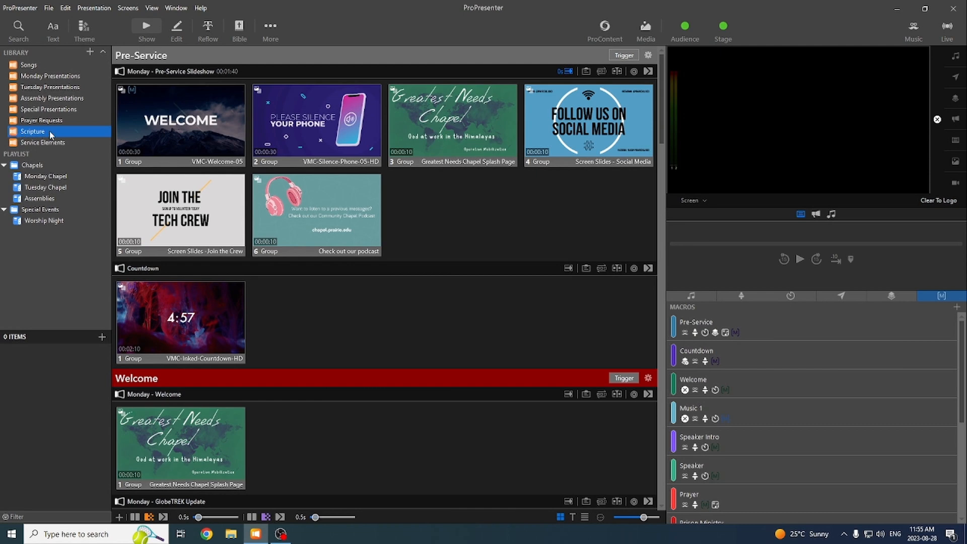
pyautogui.click(240, 29)
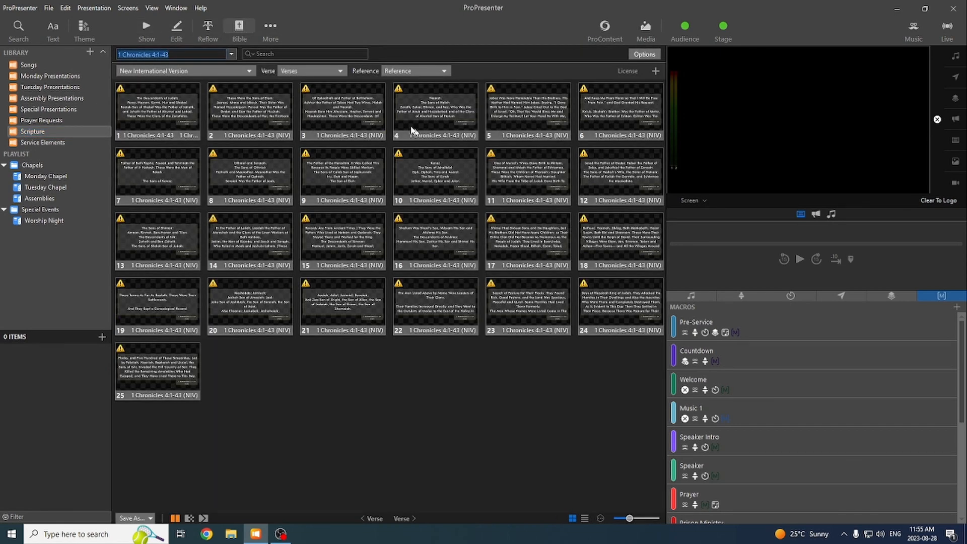
pyautogui.click(147, 28)
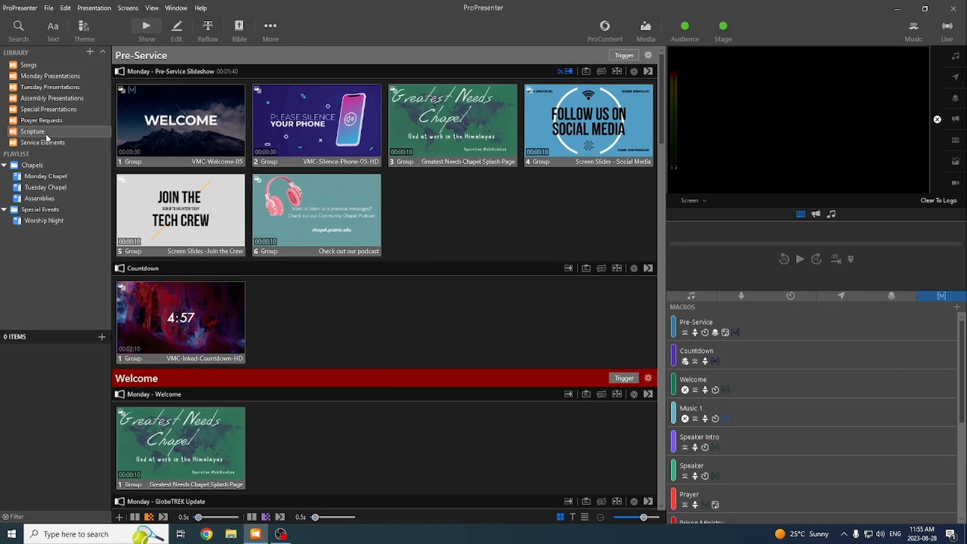
pyautogui.click(28, 142)
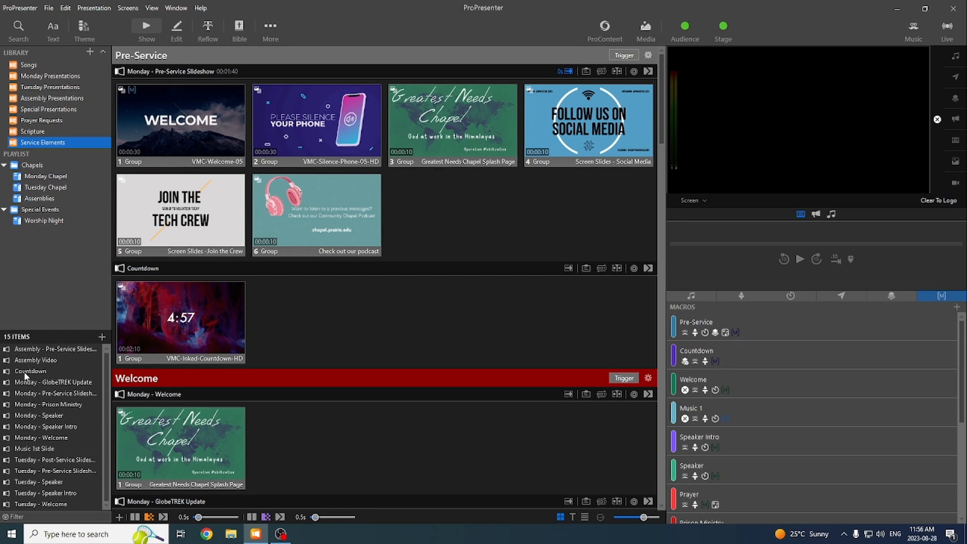
# Open the Monday Chapel playlist and look through its slides from the Pre-Service Slideshow to the Speaker section
pyautogui.click(35, 176)
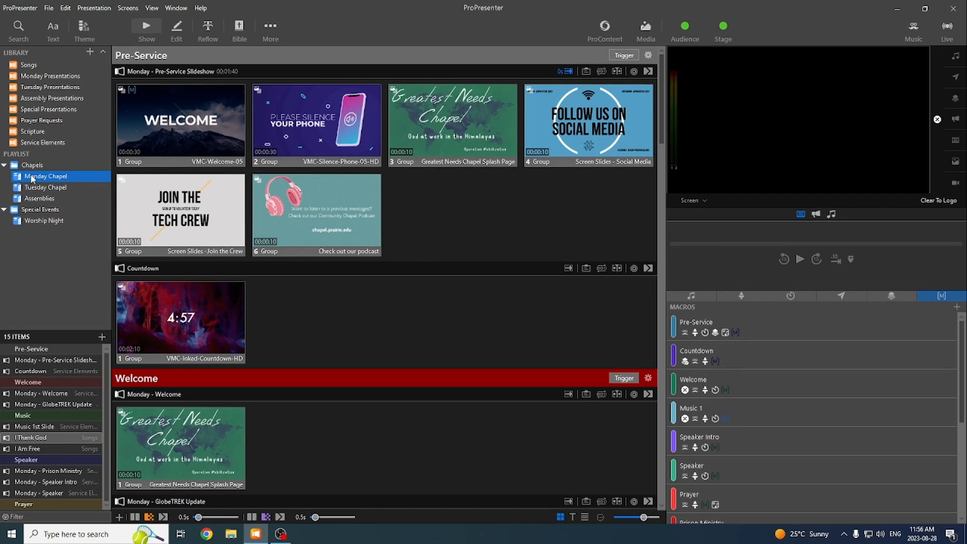
pyautogui.click(74, 360)
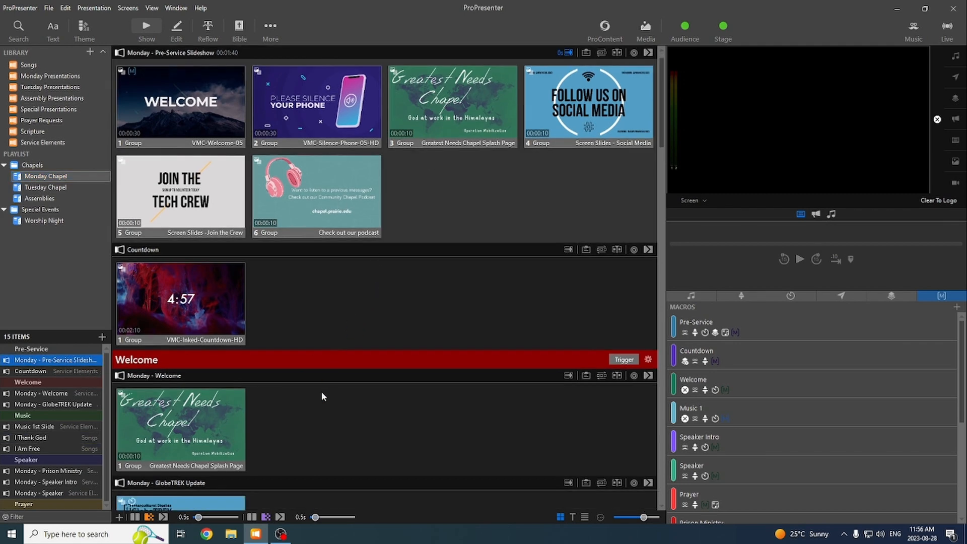
pyautogui.scroll(-15, 322, 391)
pyautogui.scroll(-5, 325, 391)
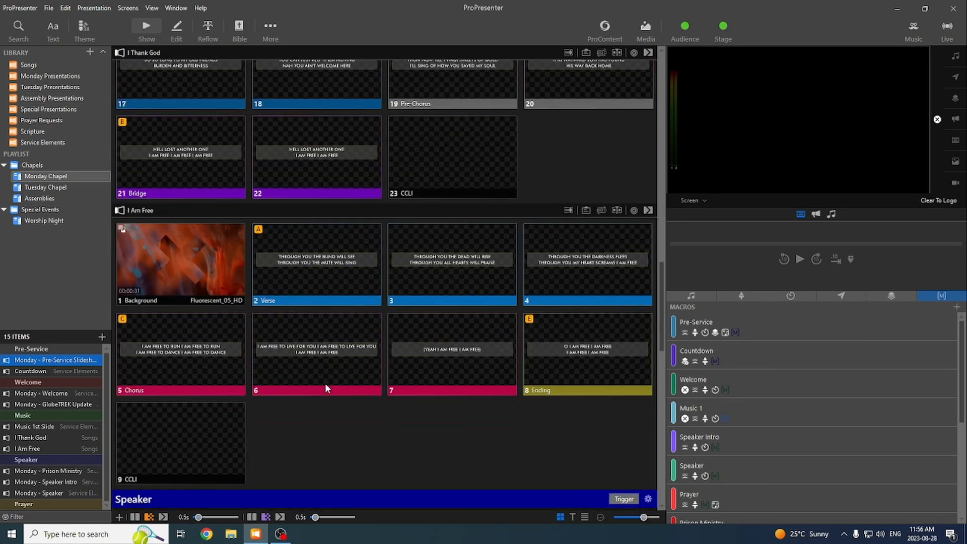
pyautogui.scroll(10, 286, 419)
pyautogui.scroll(10, 227, 405)
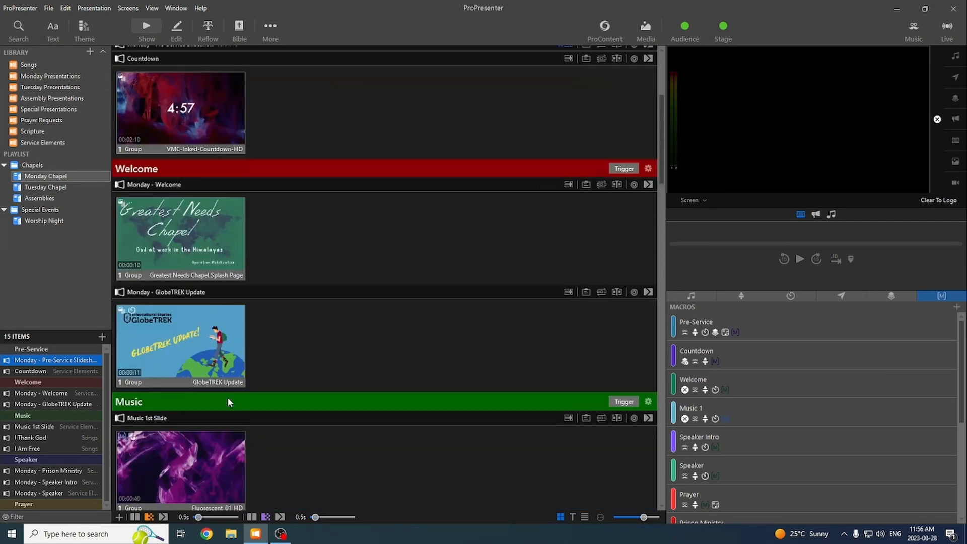
# Jump to the Pre-Service header and the Monday Pre-Service Slideshow in the Monday Chapel playlist
pyautogui.click(23, 349)
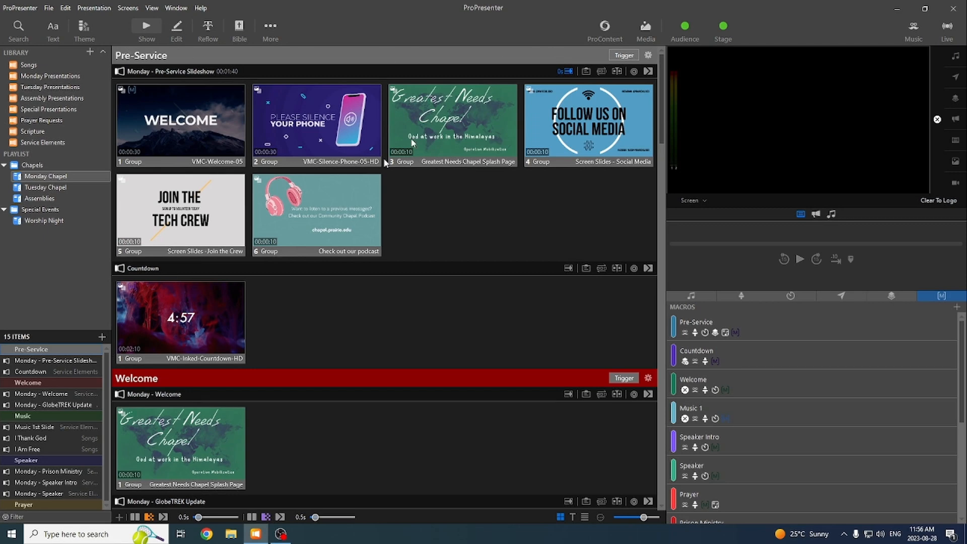
pyautogui.scroll(-3, 390, 379)
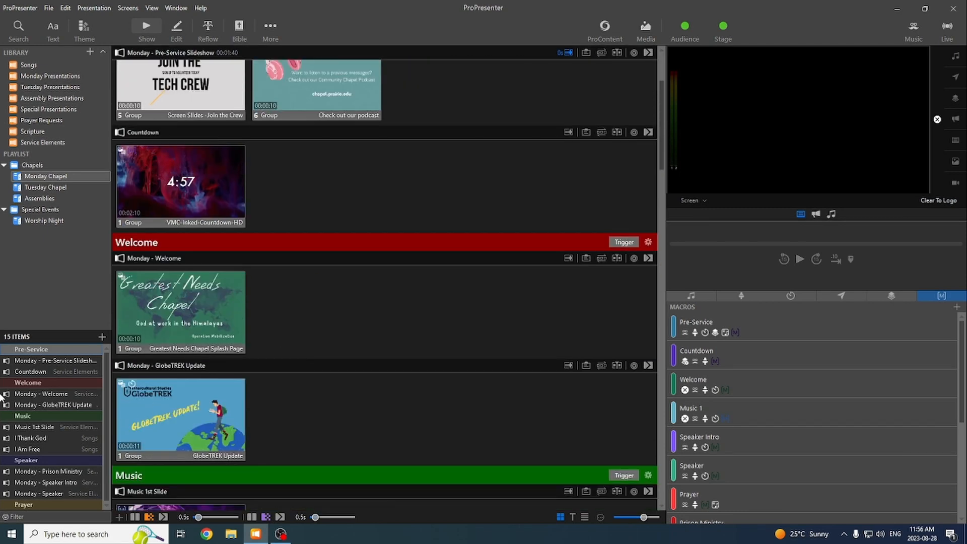
pyautogui.click(23, 361)
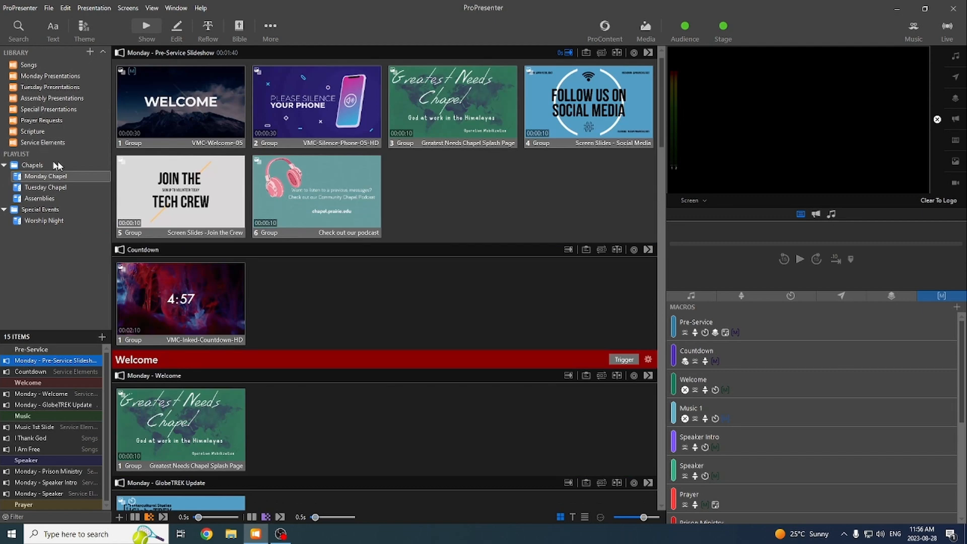
pyautogui.scroll(1, 253, 227)
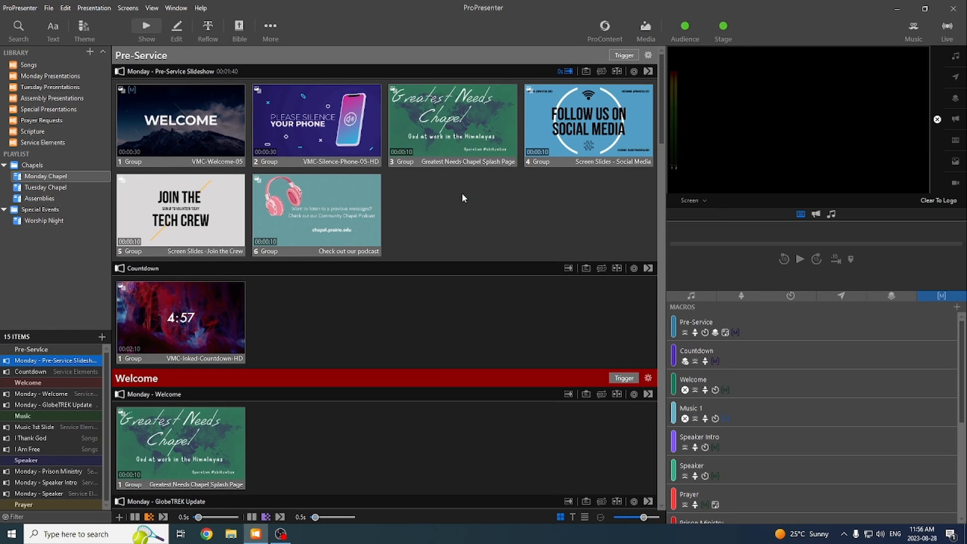
# Play the slideshow's Welcome slide, list the props, and skip near the end of its video to trigger the automatic advance
pyautogui.click(162, 122)
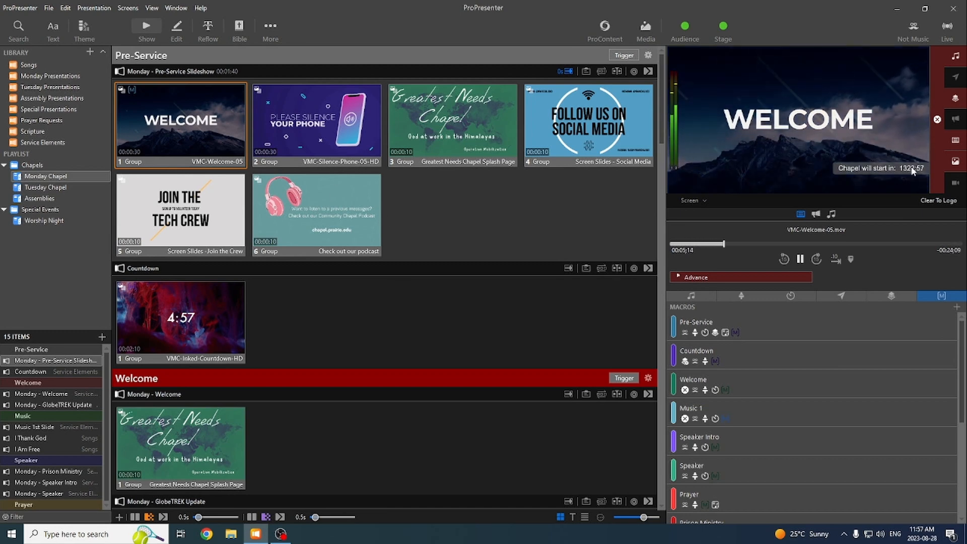
pyautogui.click(892, 296)
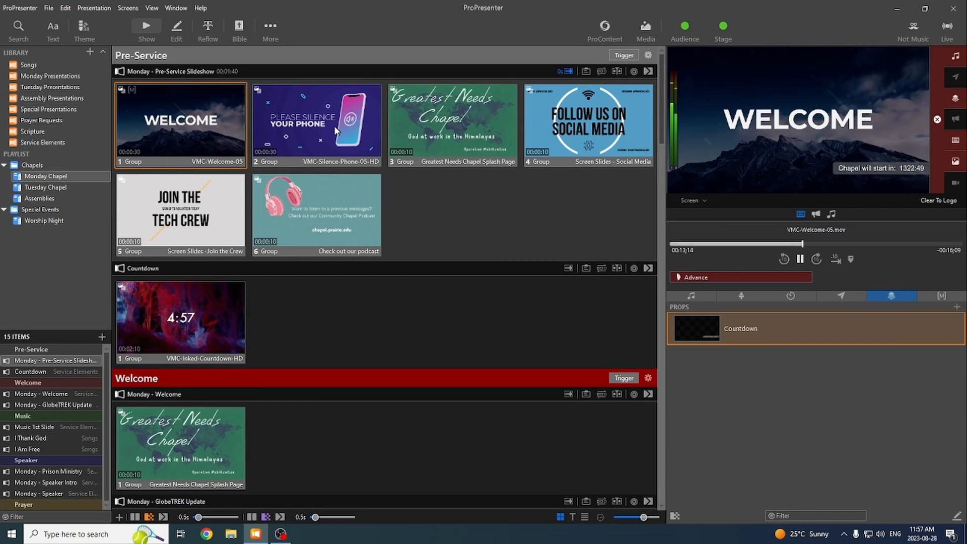
pyautogui.click(953, 244)
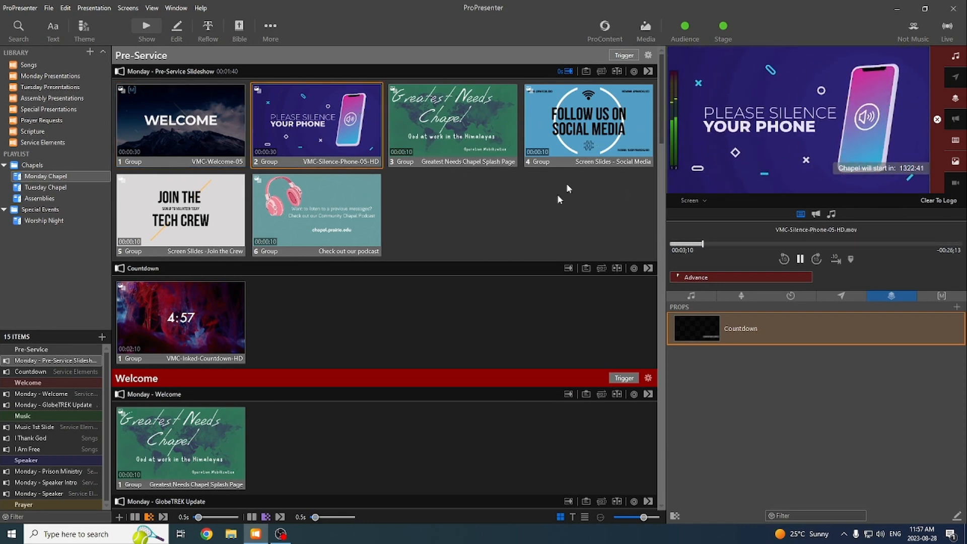
# Clear everything from the audience output
pyautogui.click(937, 119)
pyautogui.scroll(-1, 301, 291)
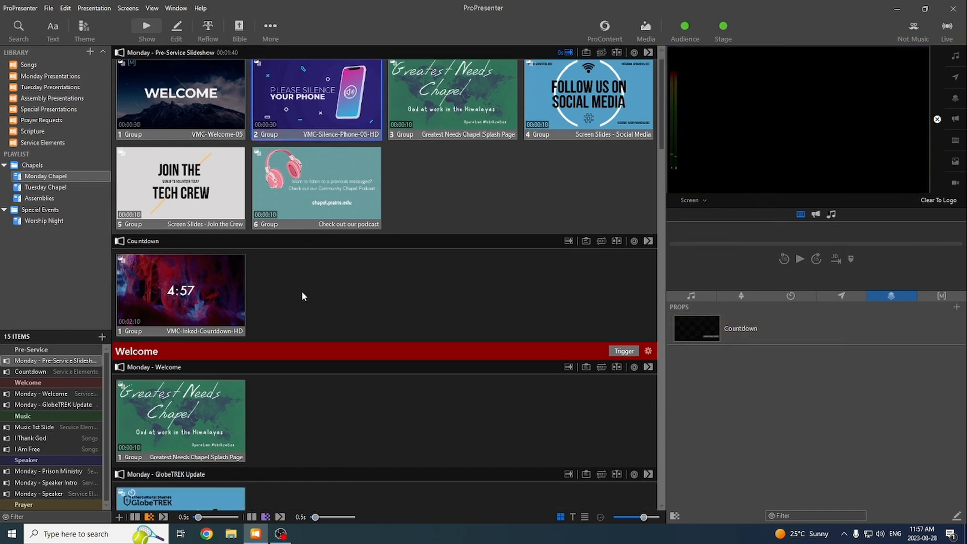
pyautogui.scroll(1, 301, 291)
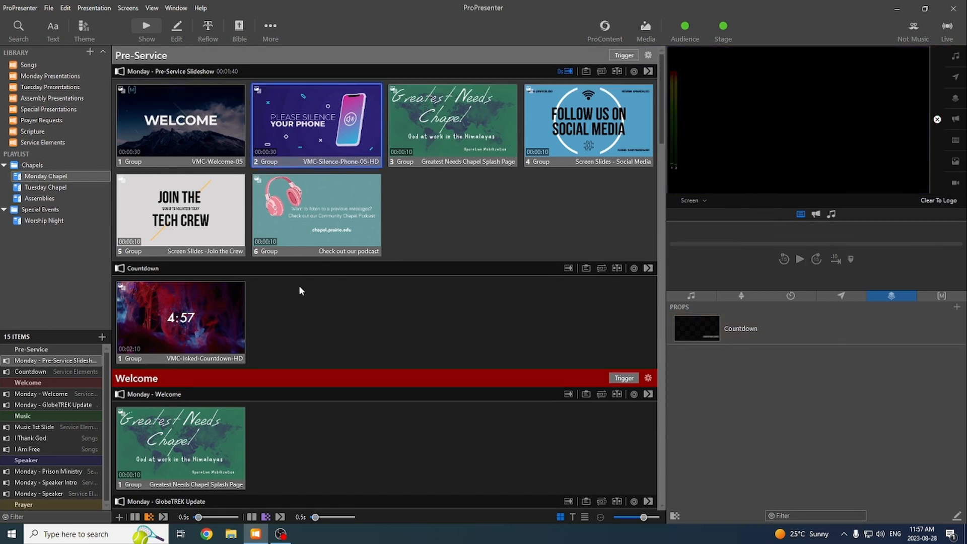
# List the Tuesday Chapel, Assemblies and Worship Night playlists, and view the options for adding libraries, presentations and playlists
pyautogui.click(42, 188)
pyautogui.click(40, 198)
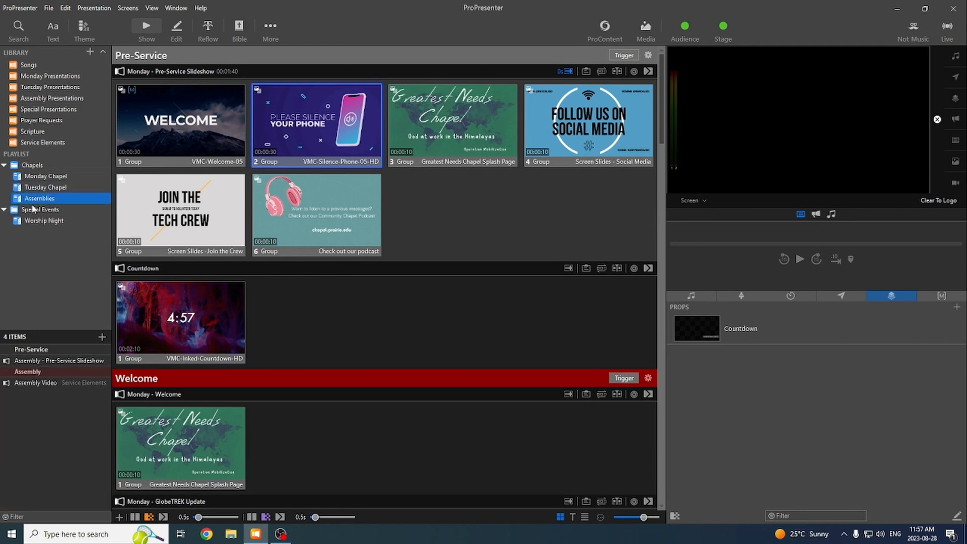
pyautogui.click(25, 210)
pyautogui.click(32, 220)
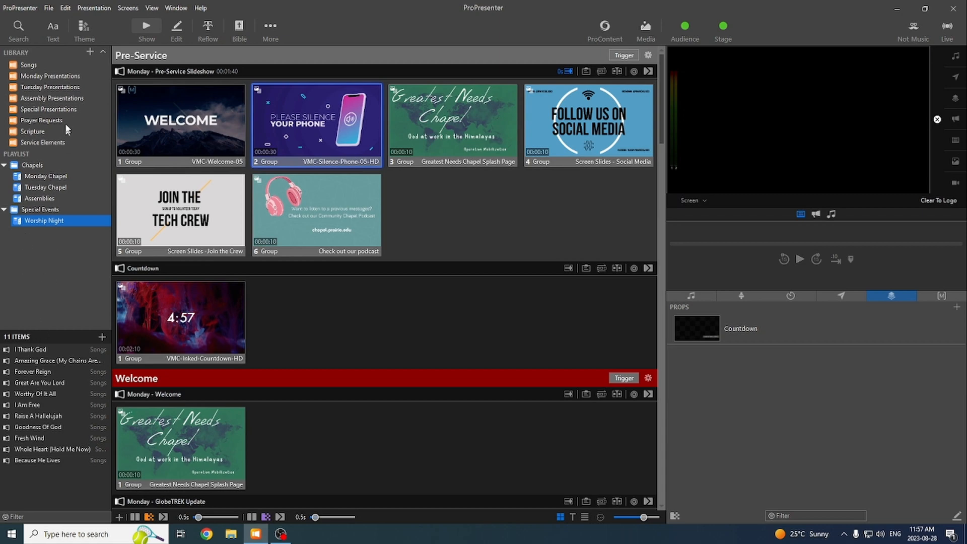
pyautogui.click(90, 53)
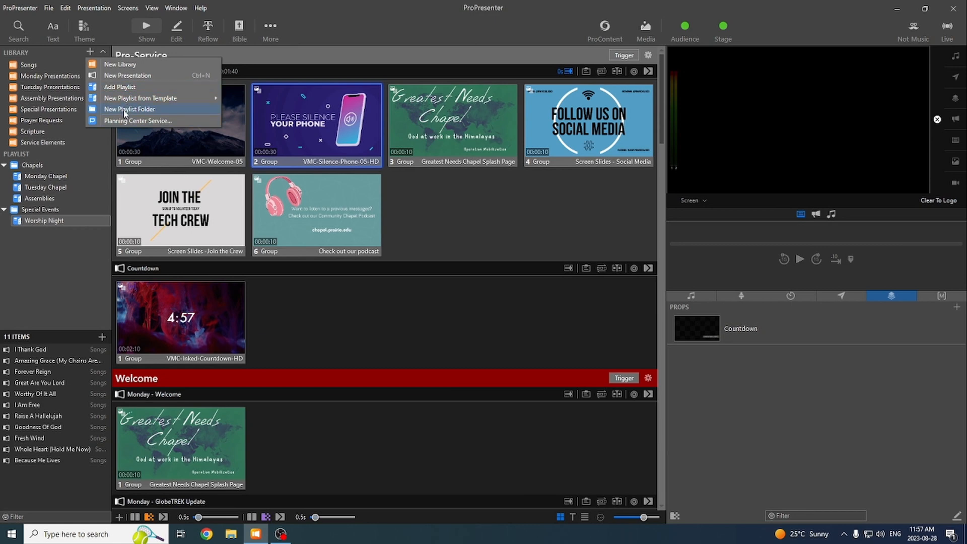
pyautogui.click(66, 258)
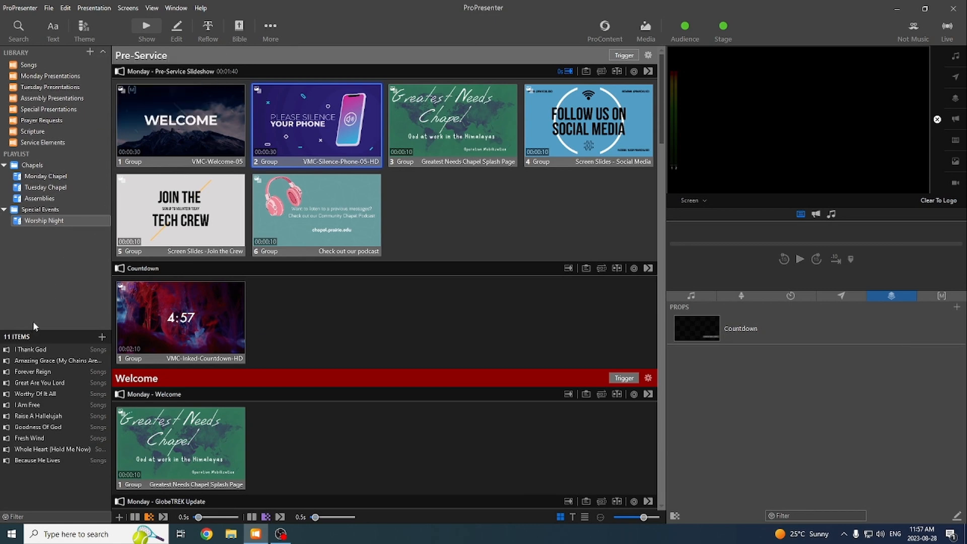
# List the Special Presentations library and return to the Monday Chapel playlist
pyautogui.click(31, 176)
pyautogui.click(45, 110)
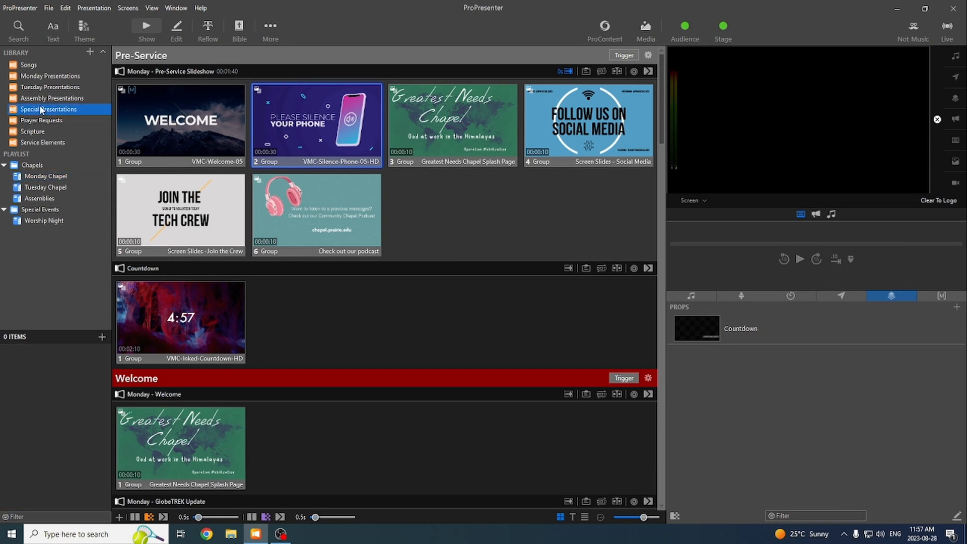
pyautogui.click(33, 177)
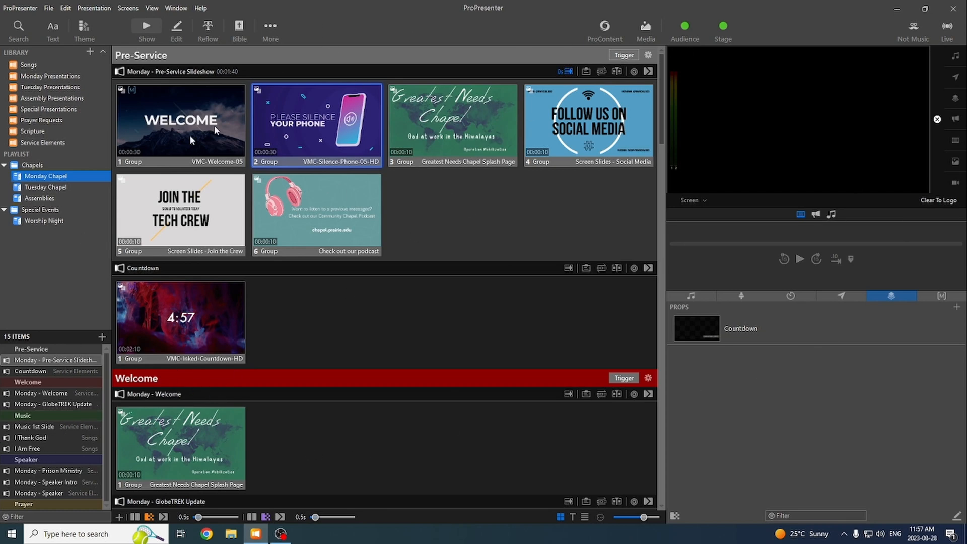
# Examine the order of the Monday Chapel slides from the Pre-Service Slideshow through Countdown and Welcome to the Music section
pyautogui.scroll(-7, 261, 311)
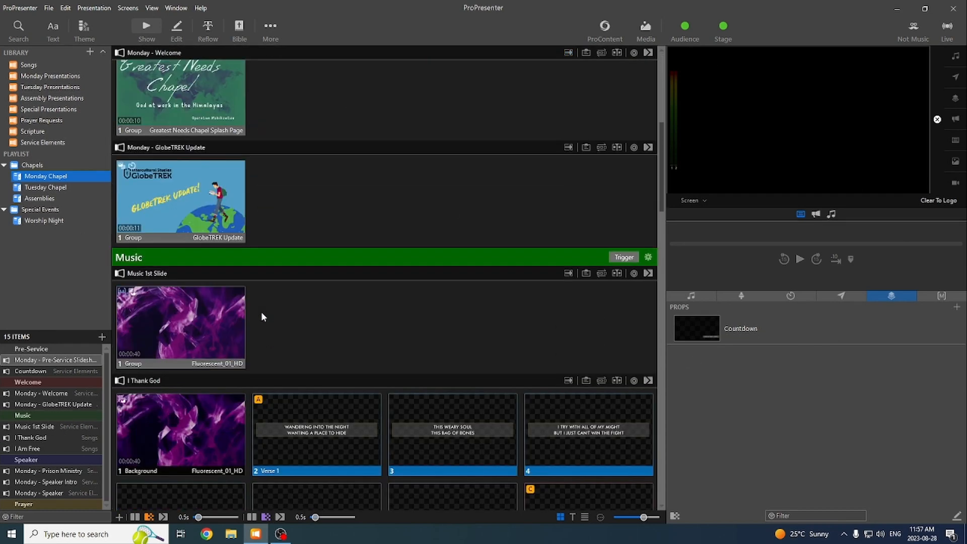
pyautogui.scroll(4, 261, 311)
pyautogui.scroll(3, 261, 310)
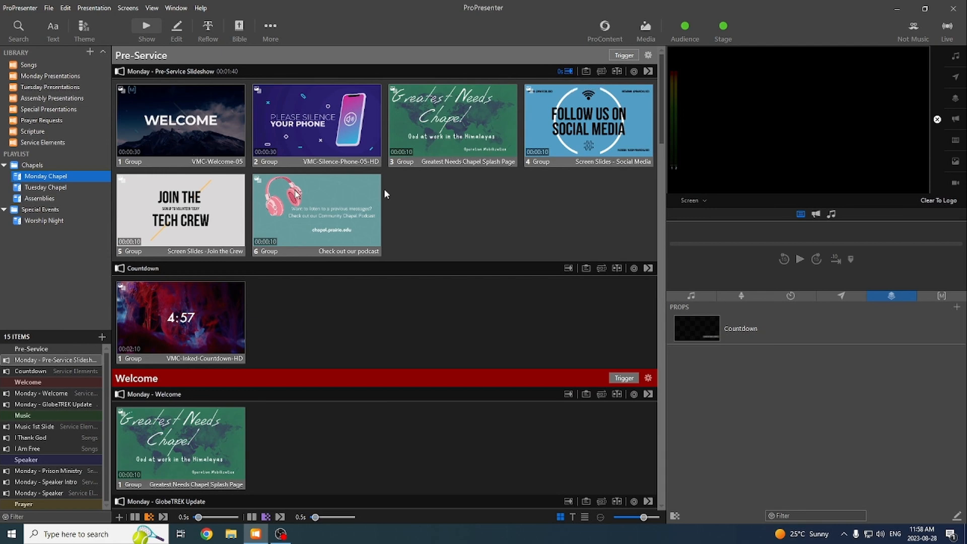
pyautogui.scroll(-2, 356, 222)
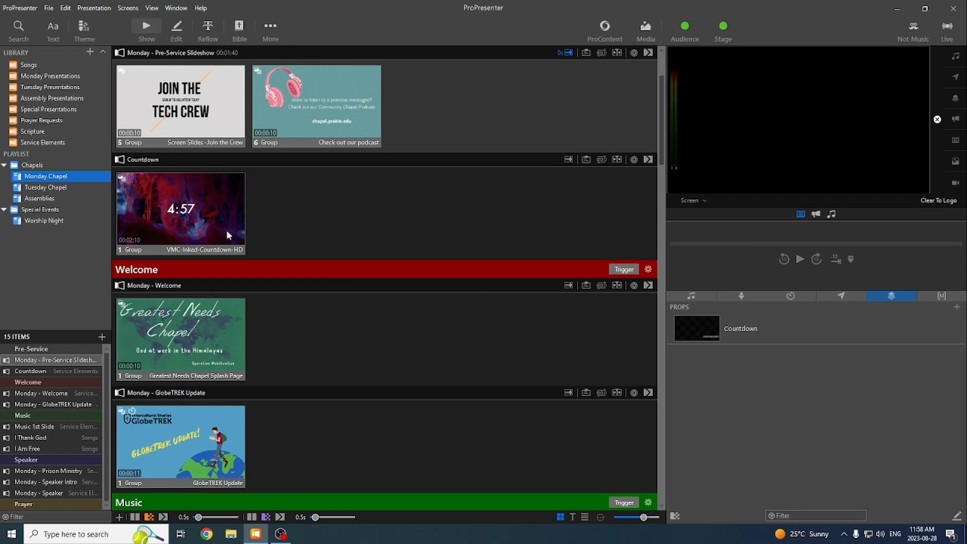
pyautogui.scroll(-1, 271, 228)
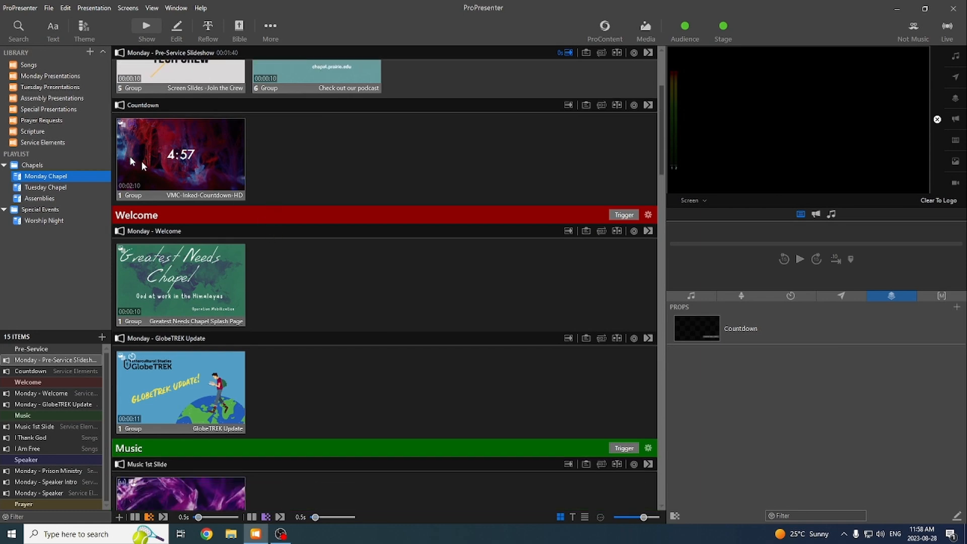
pyautogui.scroll(-1, 235, 176)
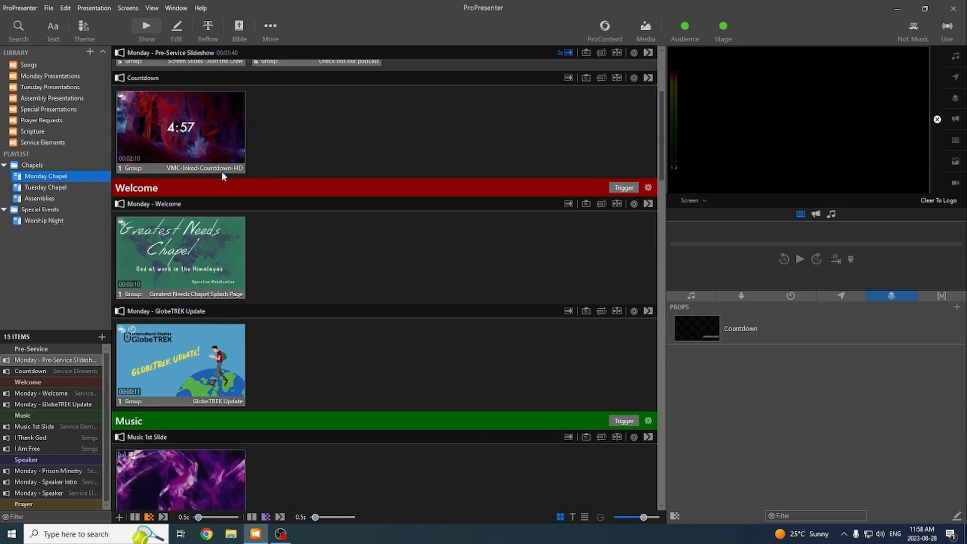
pyautogui.scroll(-3, 223, 174)
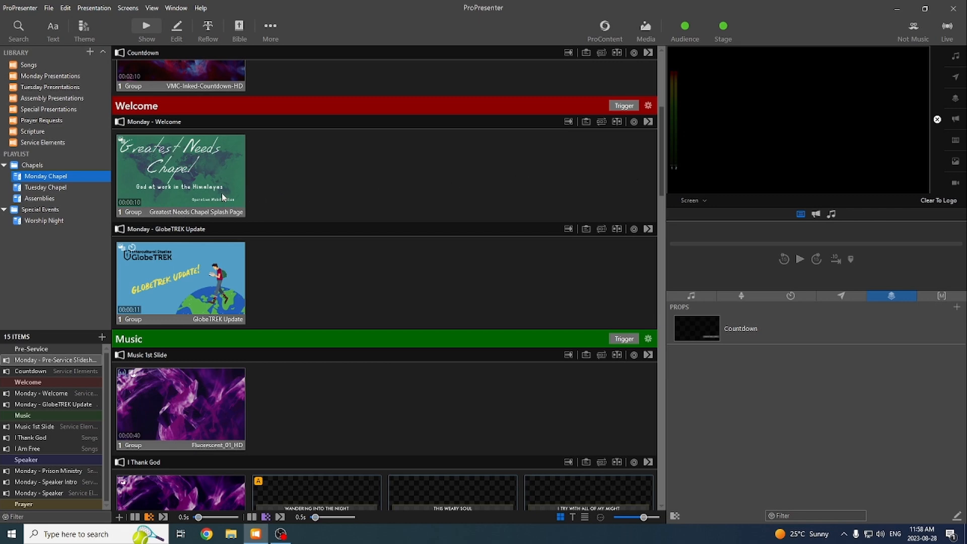
pyautogui.scroll(-3, 204, 307)
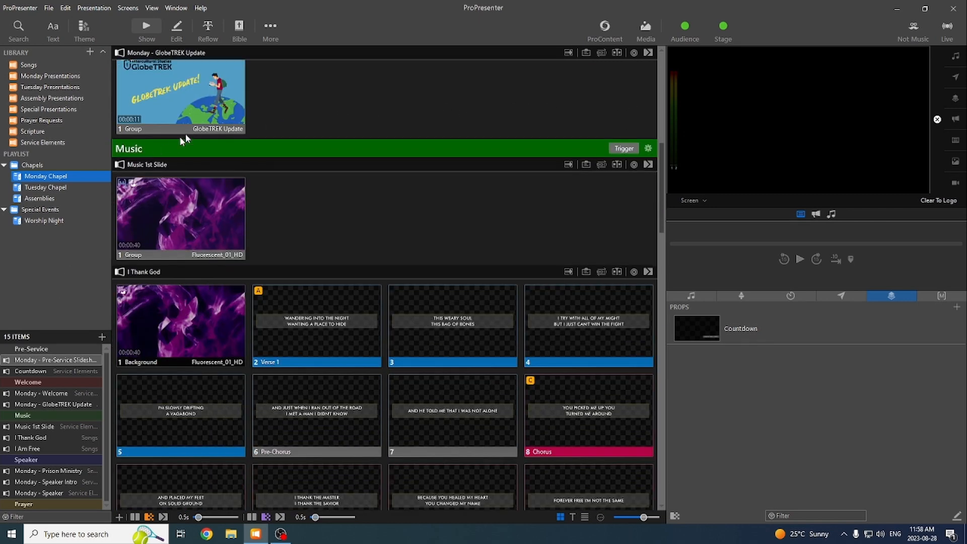
# Run the Music 1st Slide and I Thank God from its background through slide 5, and clear the output
pyautogui.click(158, 227)
pyautogui.click(155, 340)
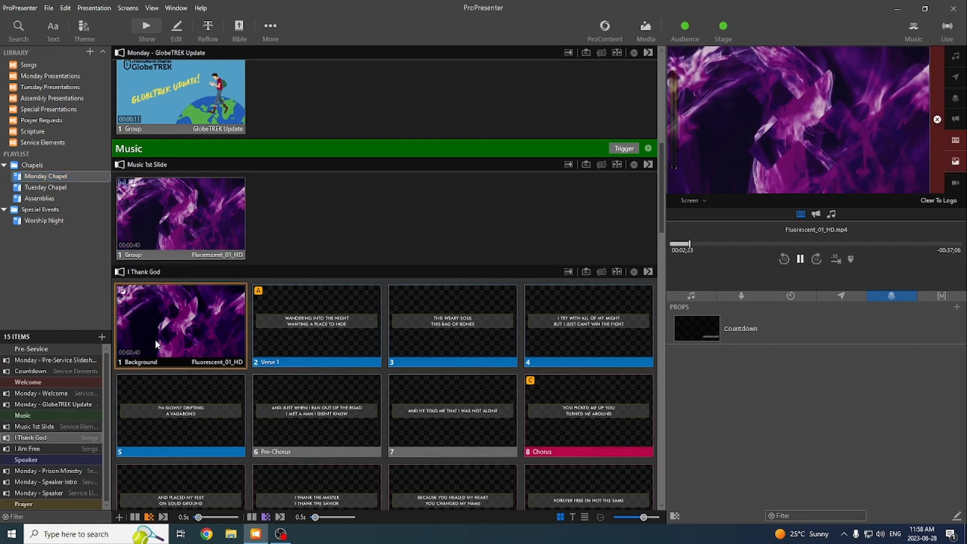
pyautogui.press('Right')
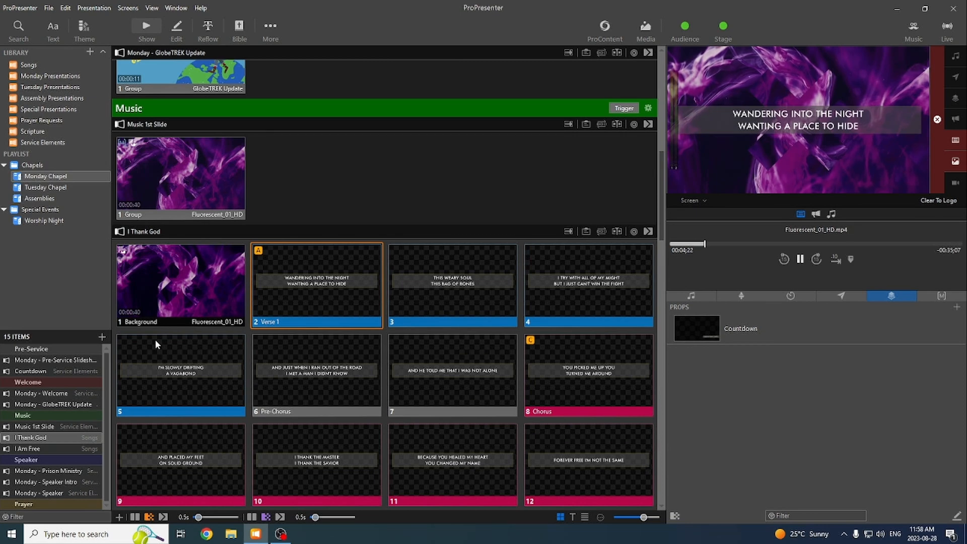
pyautogui.press('Right')
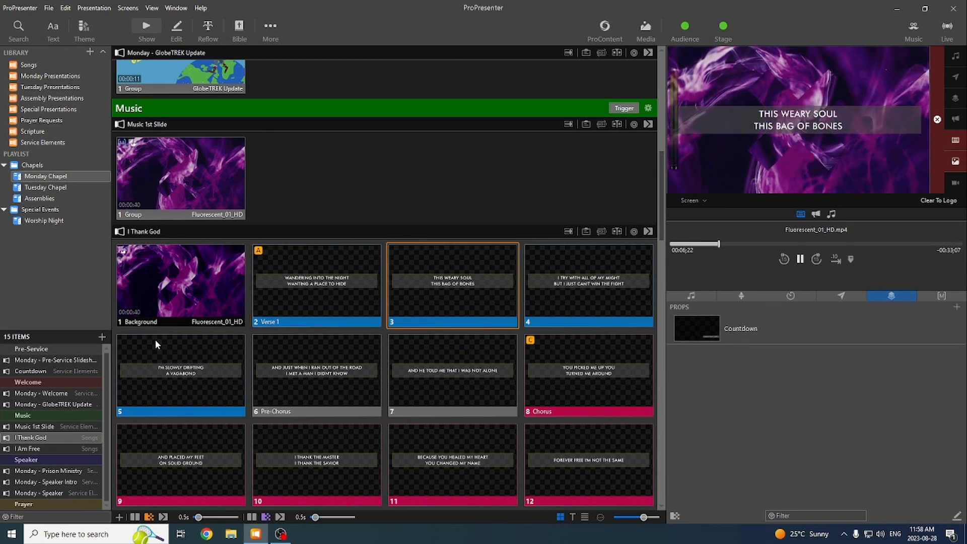
pyautogui.press('Right')
pyautogui.press('Right')
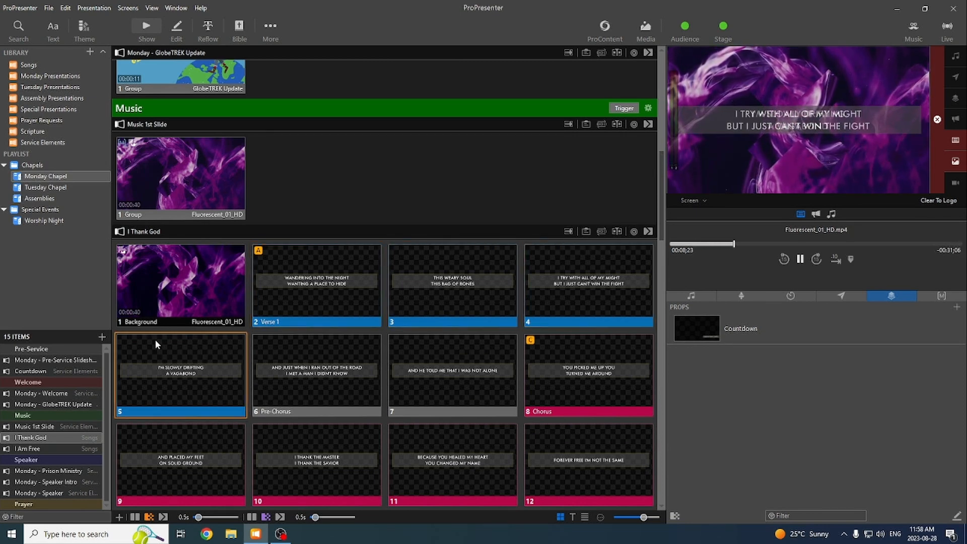
pyautogui.scroll(1, 313, 292)
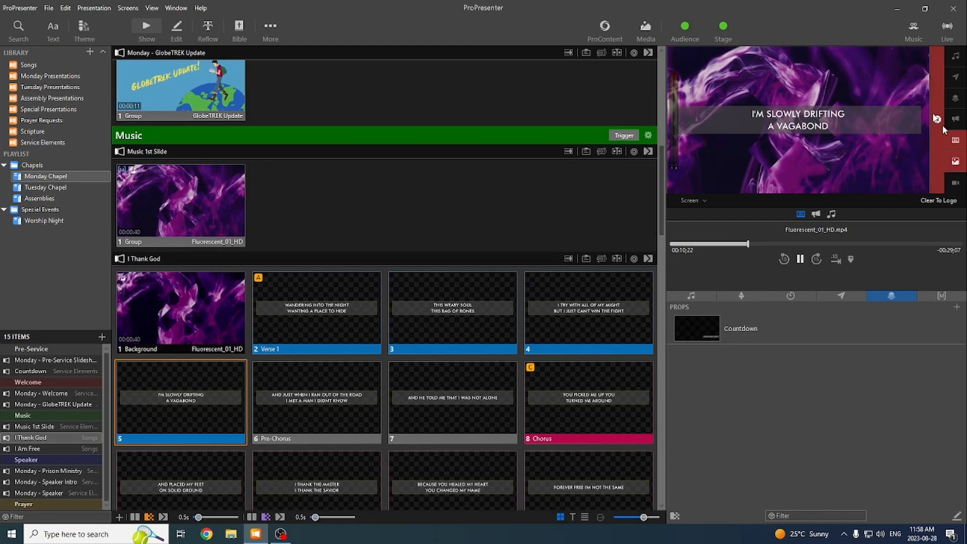
pyautogui.click(938, 120)
# Return to the start of the Monday Chapel slides and view the themes offered for a new slide without adding one
pyautogui.scroll(8, 313, 295)
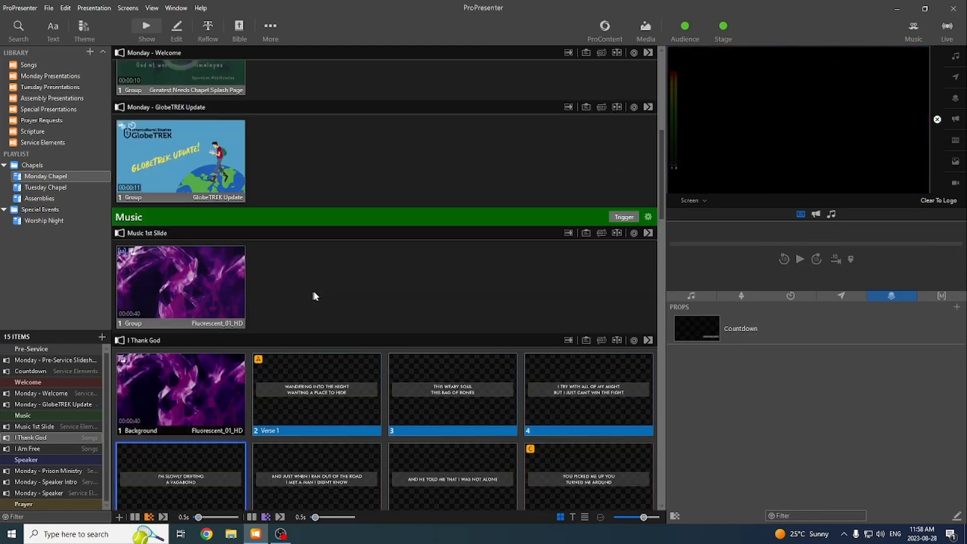
pyautogui.scroll(3, 308, 281)
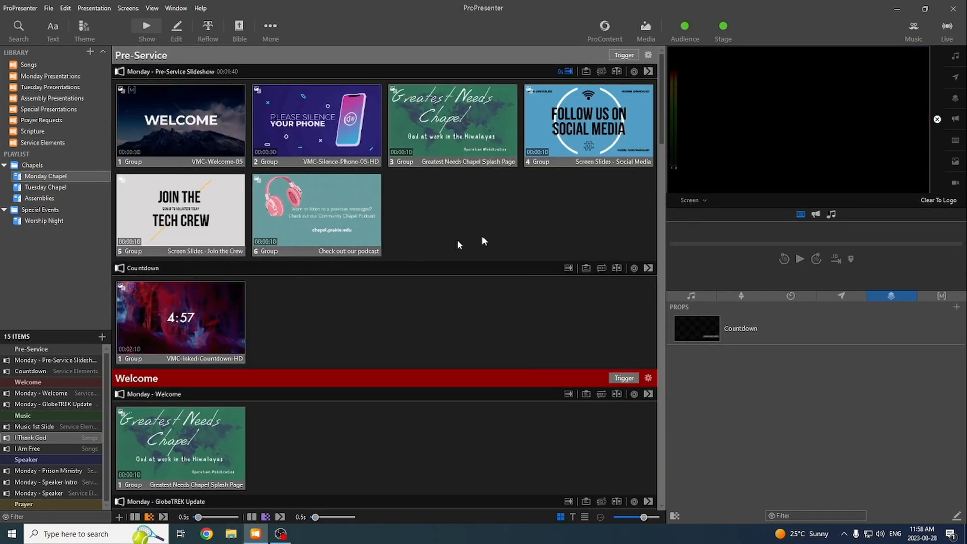
pyautogui.scroll(-7, 441, 317)
pyautogui.scroll(7, 582, 423)
pyautogui.click(119, 517)
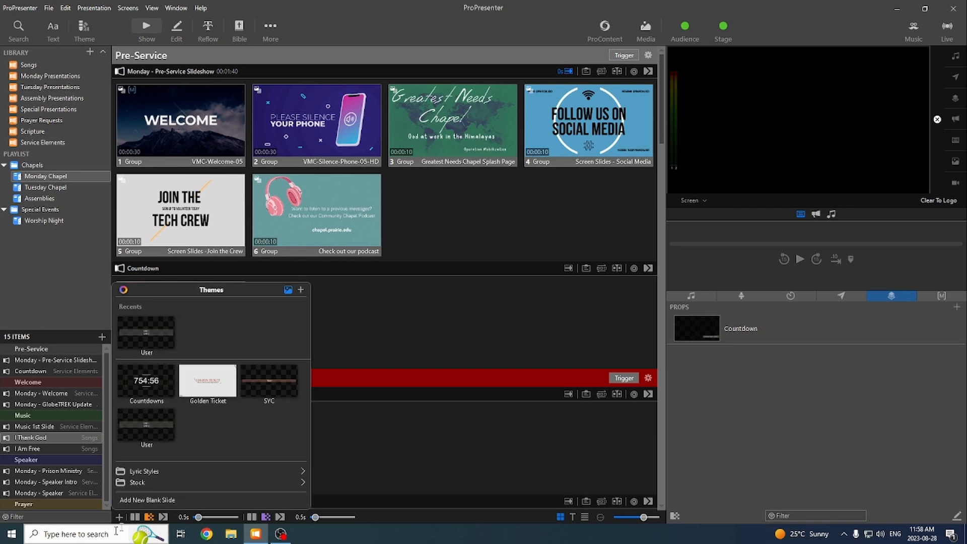
pyautogui.click(493, 446)
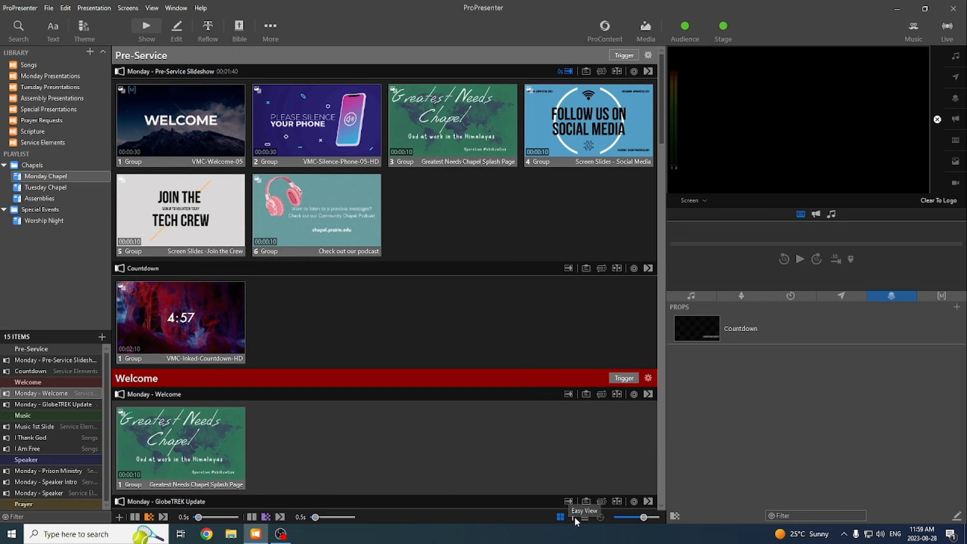
# Show the I Thank God slides in Easy View
pyautogui.scroll(-9, 229, 258)
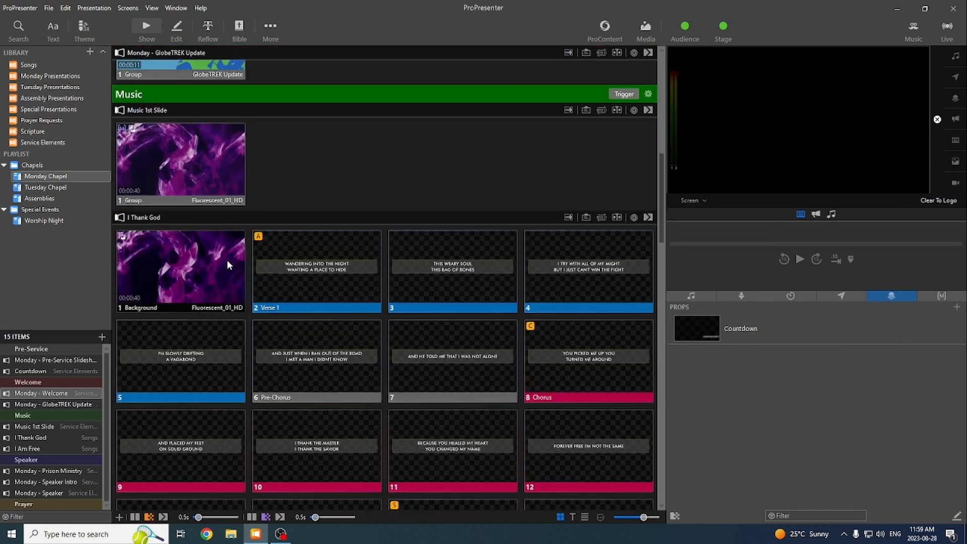
pyautogui.scroll(-3, 227, 264)
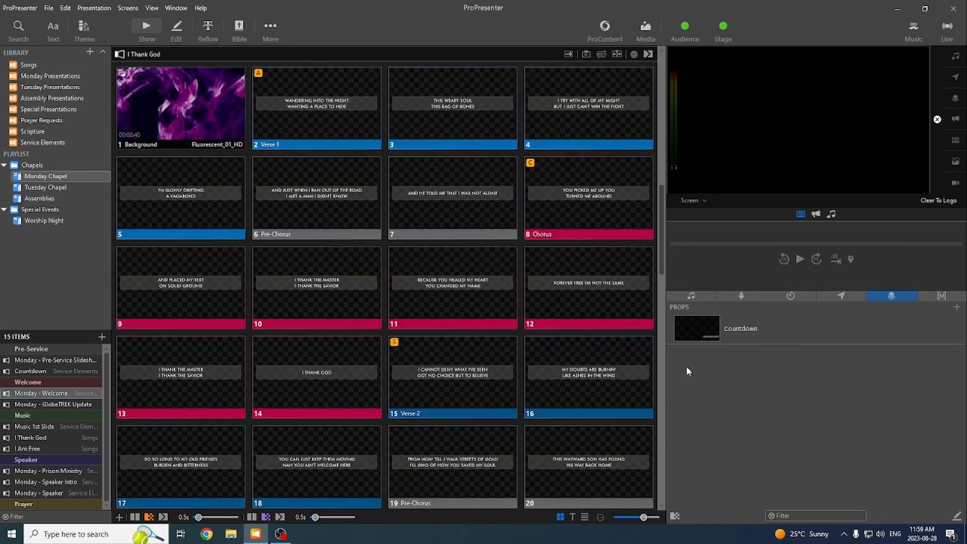
pyautogui.click(573, 518)
pyautogui.scroll(1, 271, 342)
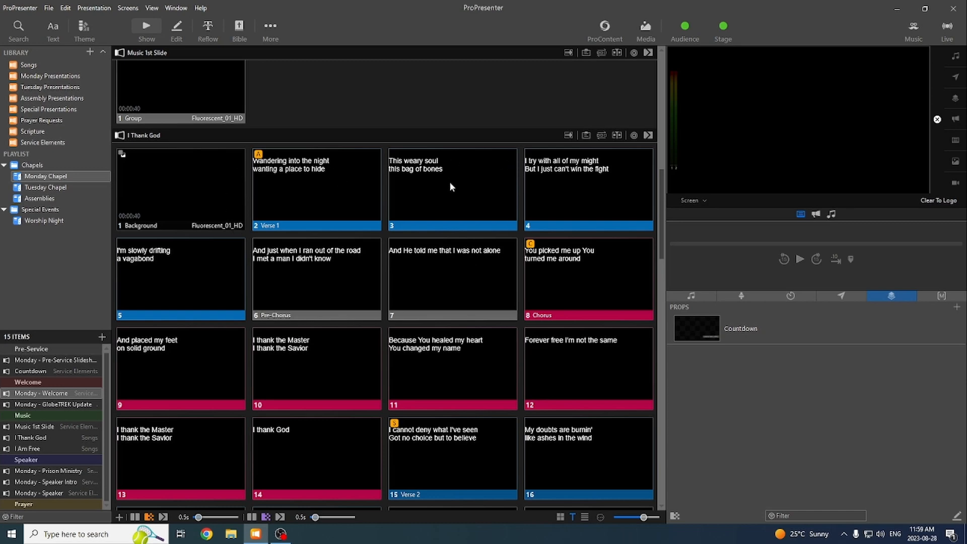
# Play the Music 1st Slide and the I Thank God background and first Verse 1 slide, and clear the output
pyautogui.click(135, 77)
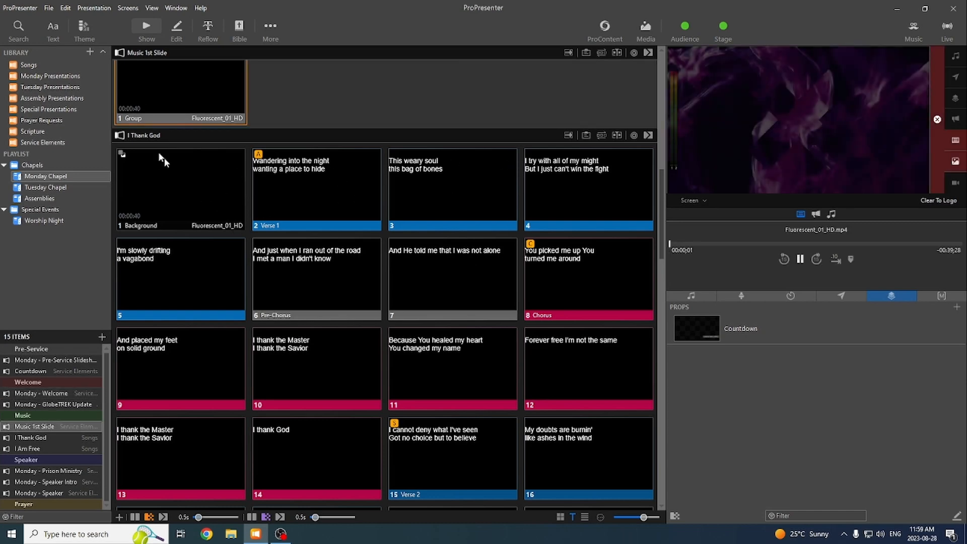
pyautogui.click(176, 168)
pyautogui.click(333, 176)
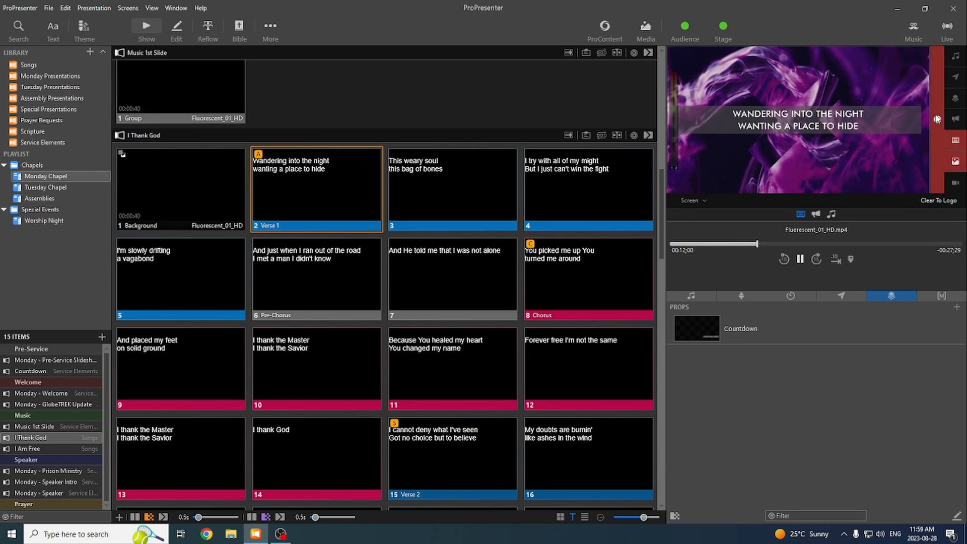
pyautogui.press('F1')
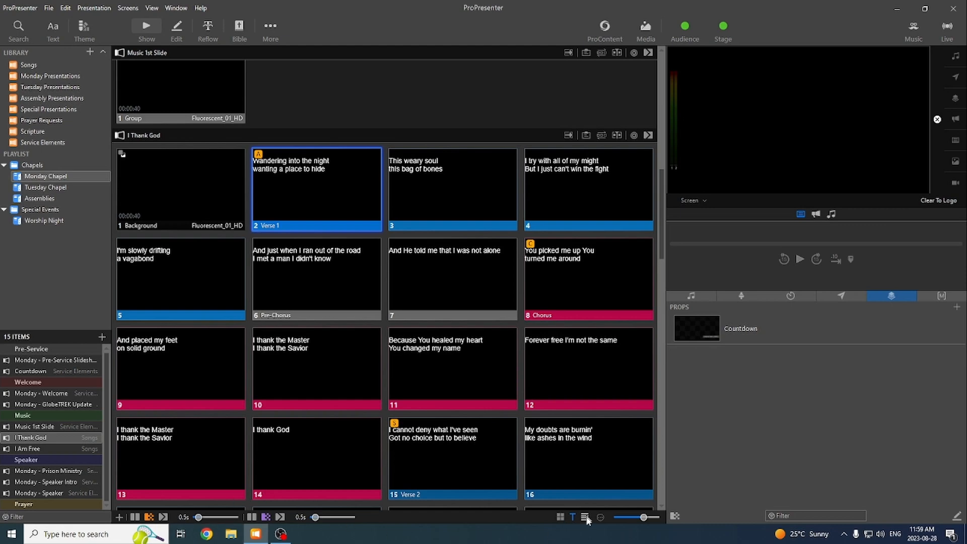
# Show the slides as a one-per-row list and look through the I Thank God lyrics
pyautogui.click(585, 516)
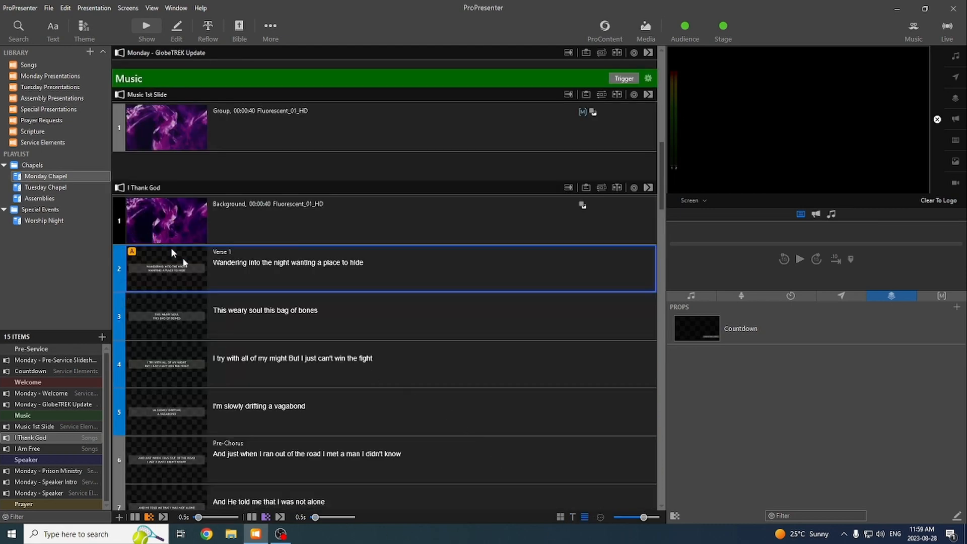
pyautogui.scroll(-1, 203, 272)
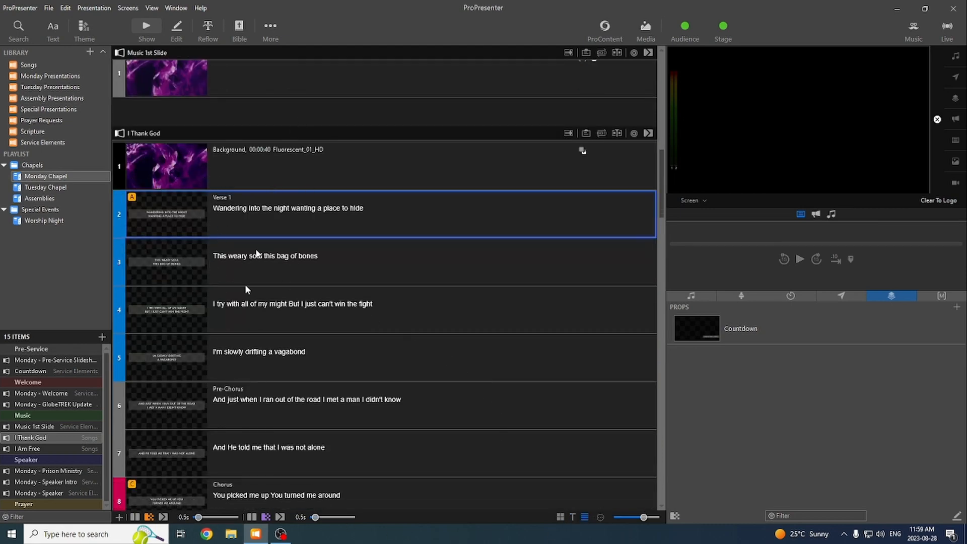
pyautogui.scroll(-2, 217, 276)
pyautogui.scroll(3, 262, 398)
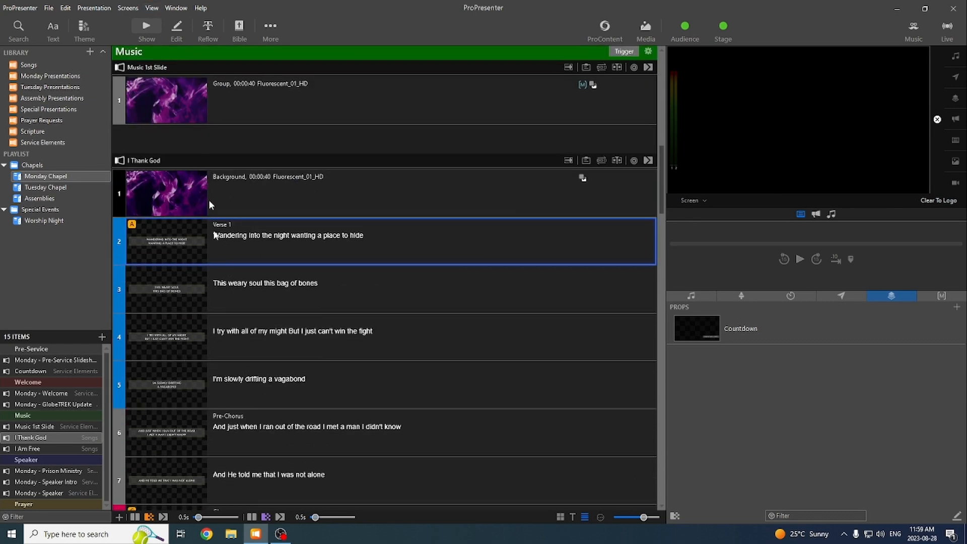
# Return the slides to the thumbnail grid view and view the thumbnail options without changing them
pyautogui.click(560, 517)
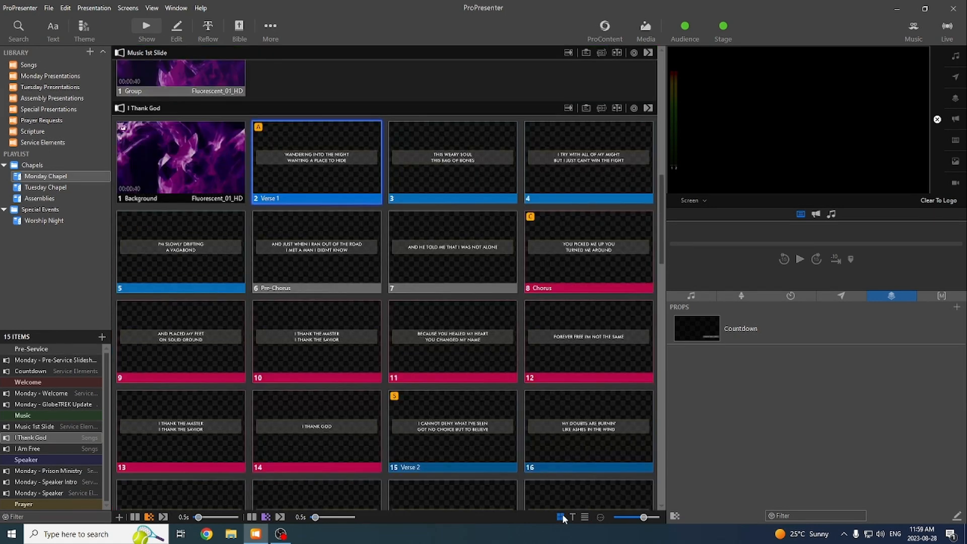
pyautogui.click(599, 517)
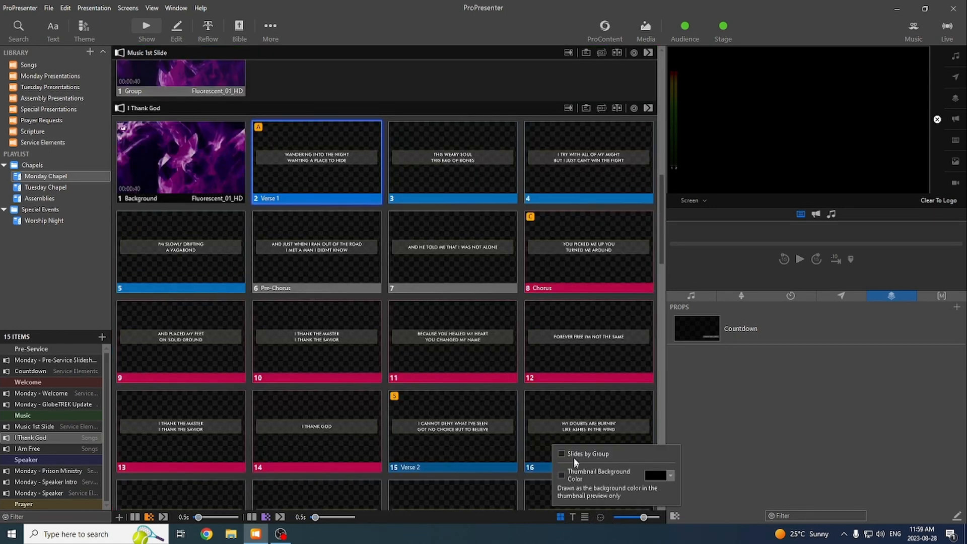
pyautogui.click(645, 522)
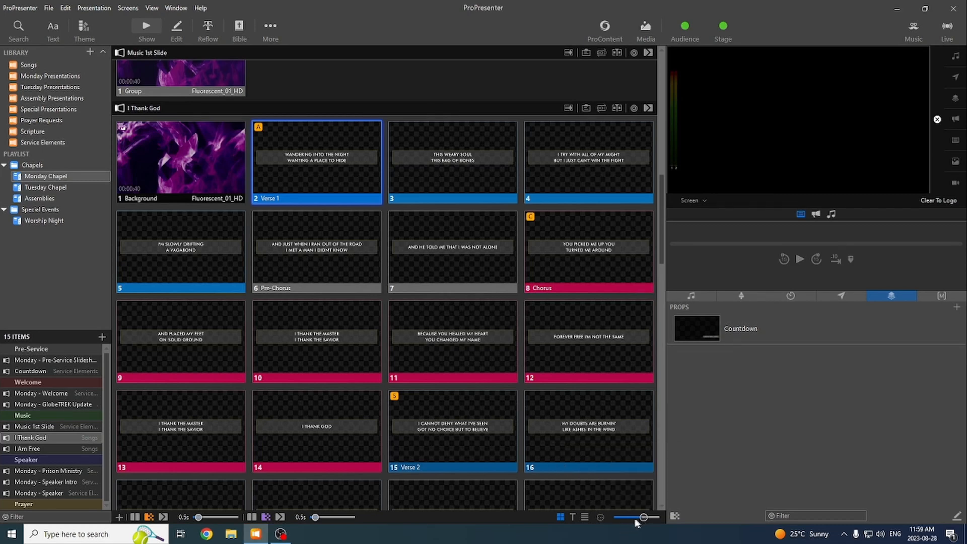
# Shrink the slide thumbnails to the smallest size and look over the Music section
pyautogui.moveTo(635, 521); pyautogui.dragTo(615, 522)
pyautogui.scroll(8, 457, 370)
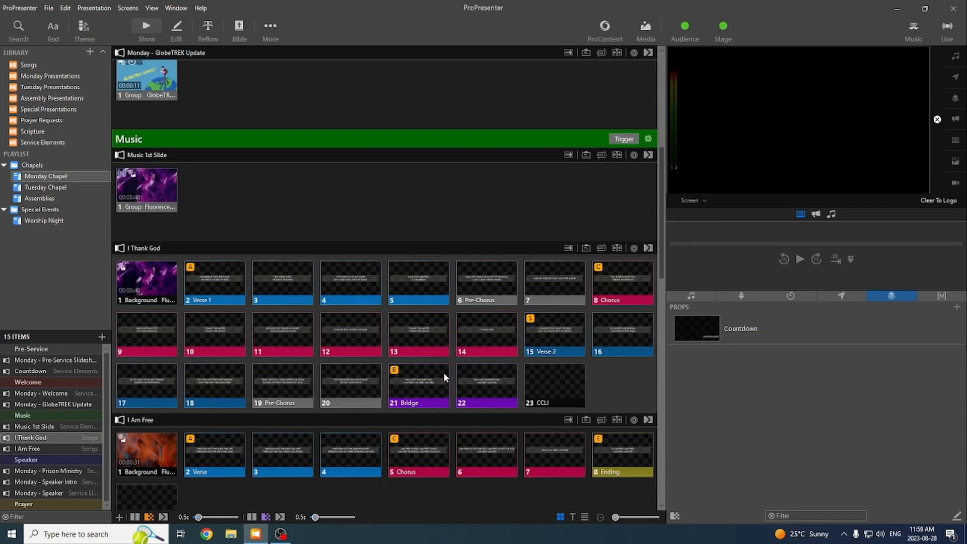
pyautogui.scroll(-4, 443, 377)
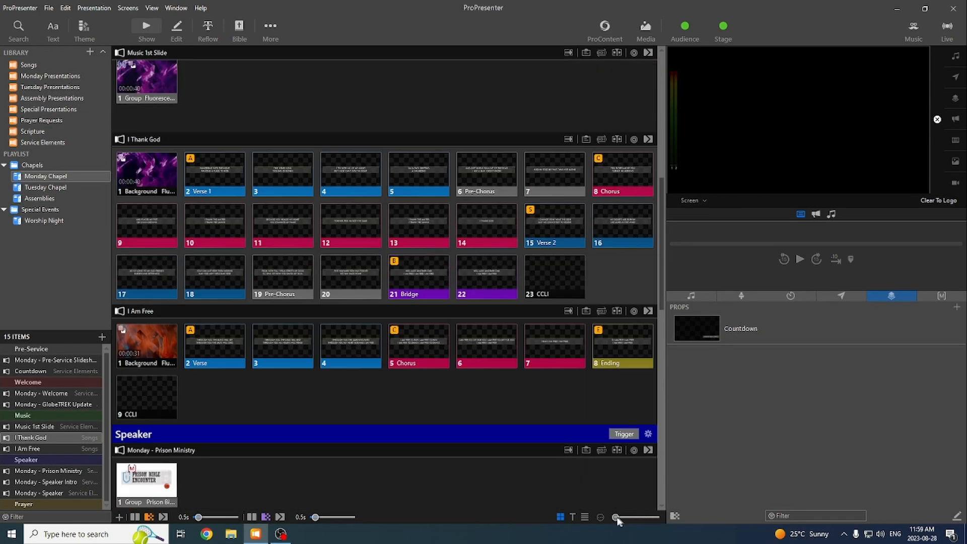
# Enlarge the slide thumbnails to the maximum size, two per row, and look through the I Thank God slides
pyautogui.moveTo(619, 520); pyautogui.dragTo(646, 518)
pyautogui.scroll(-6, 436, 352)
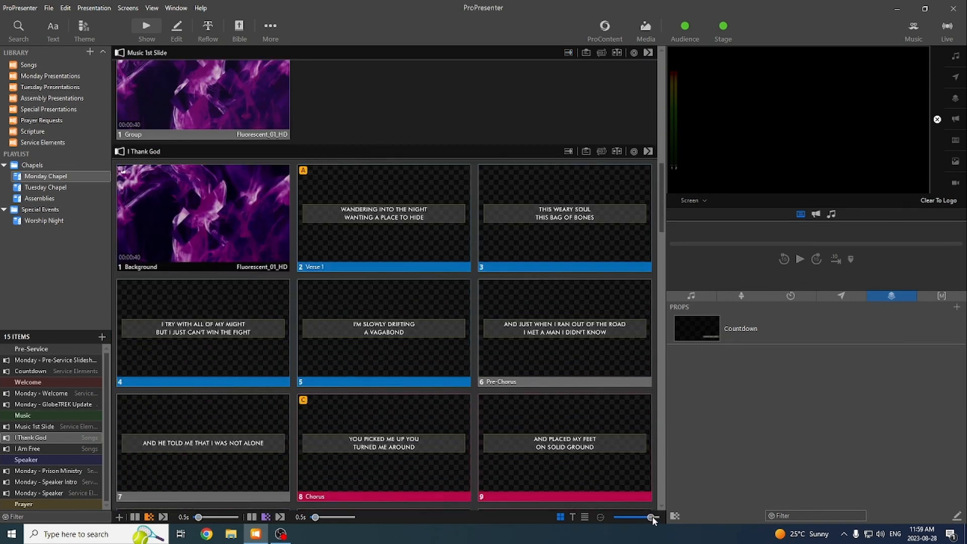
pyautogui.moveTo(652, 518); pyautogui.dragTo(667, 515)
pyautogui.scroll(-8, 443, 414)
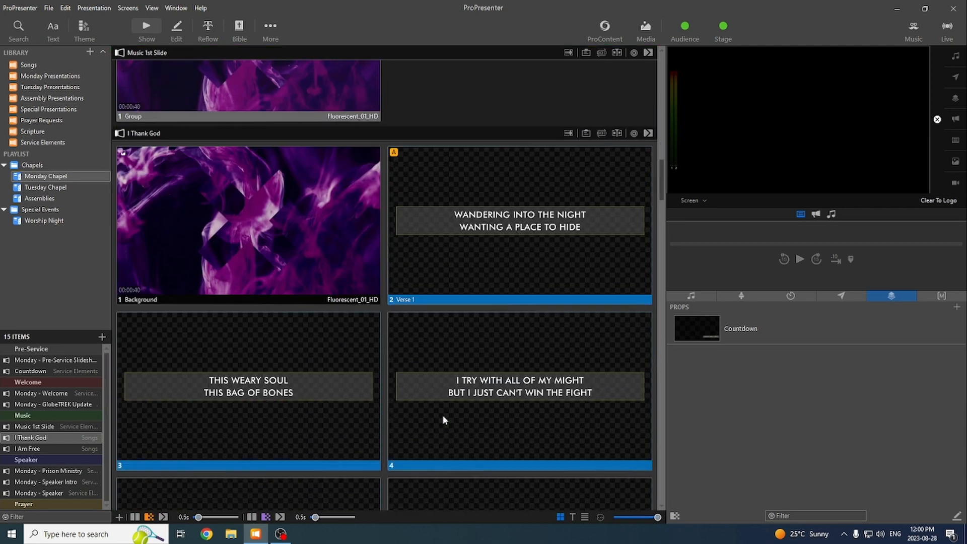
pyautogui.scroll(-10, 442, 415)
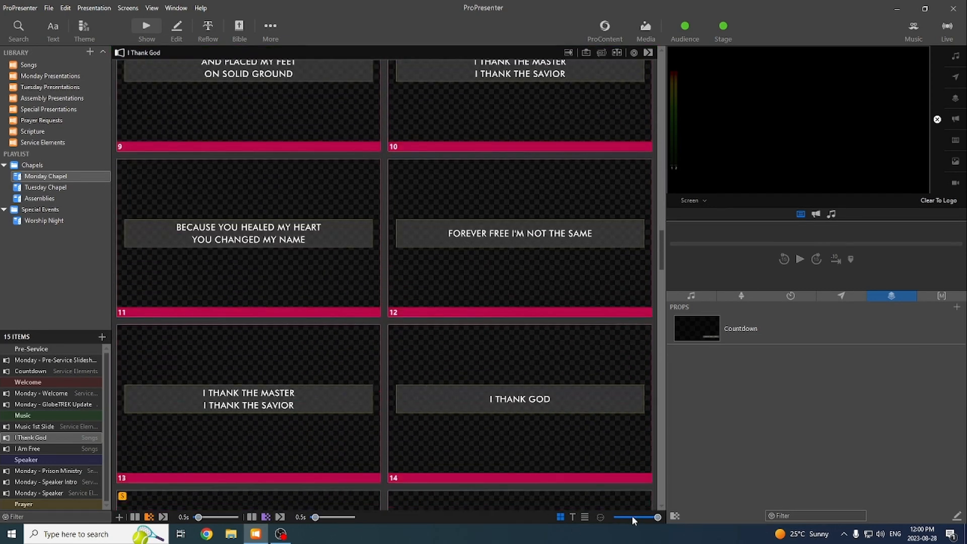
# Reduce the slide thumbnails to four per row and go back to the Music section
pyautogui.click(630, 517)
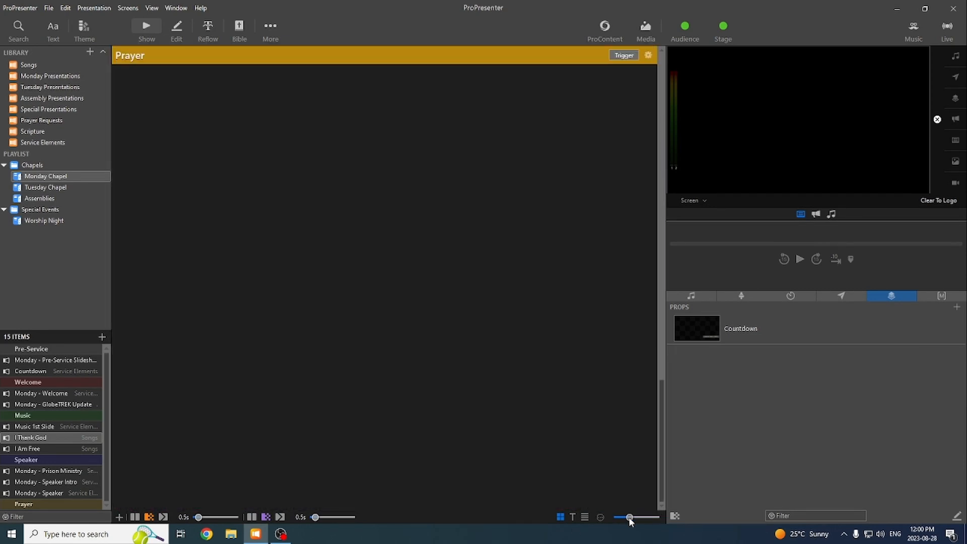
pyautogui.scroll(15, 456, 397)
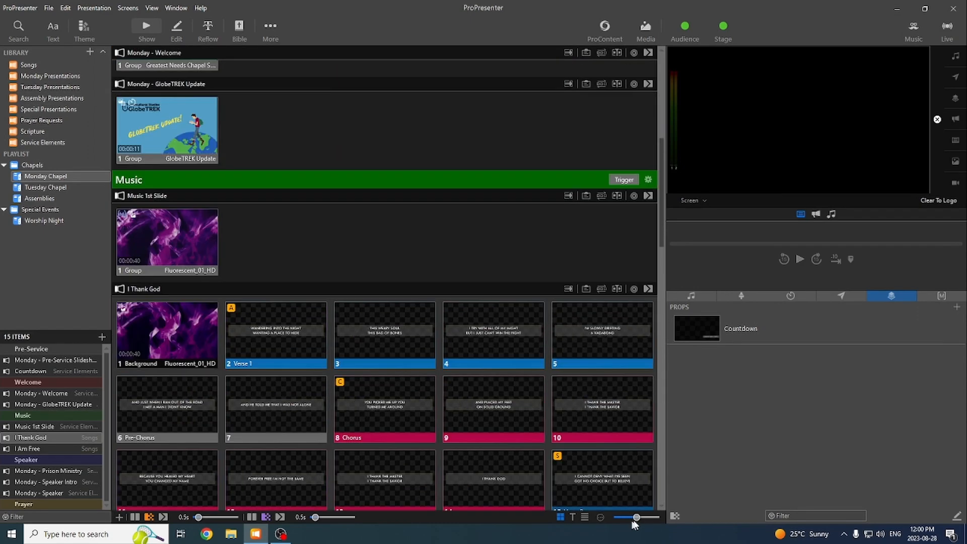
pyautogui.moveTo(637, 517); pyautogui.dragTo(643, 518)
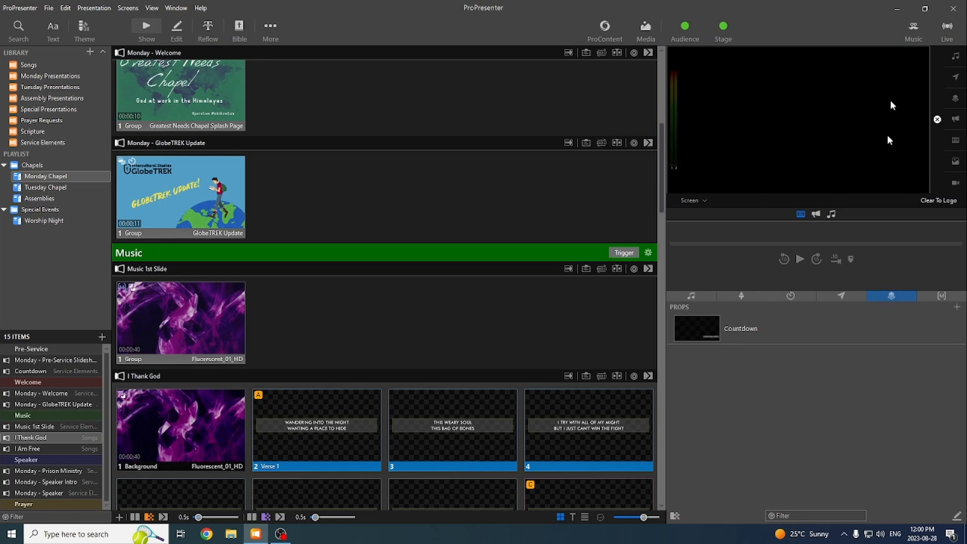
# Play the Music 1st Slide with the first I Thank God verse slide, and preview it on the Lower Thirds, Stage Screen and Screen outputs
pyautogui.click(161, 344)
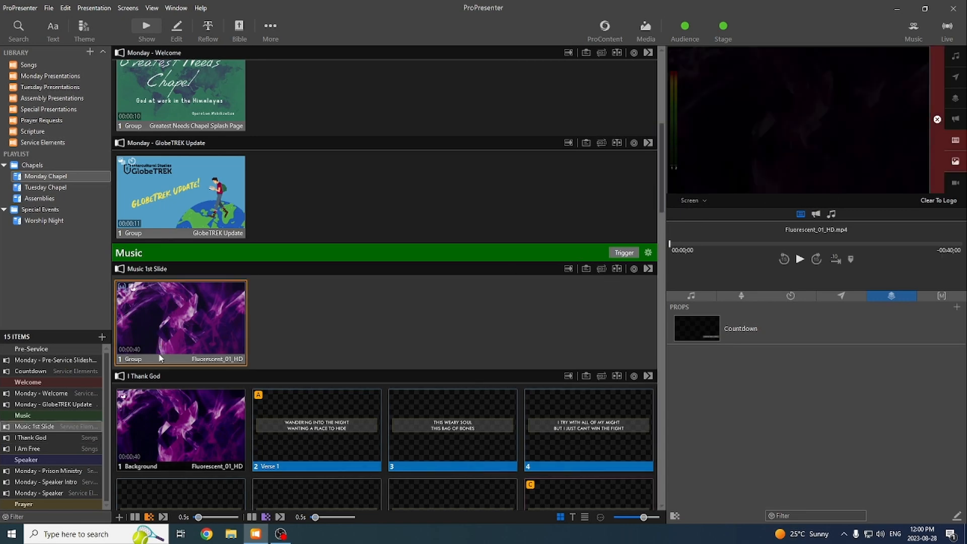
pyautogui.click(311, 443)
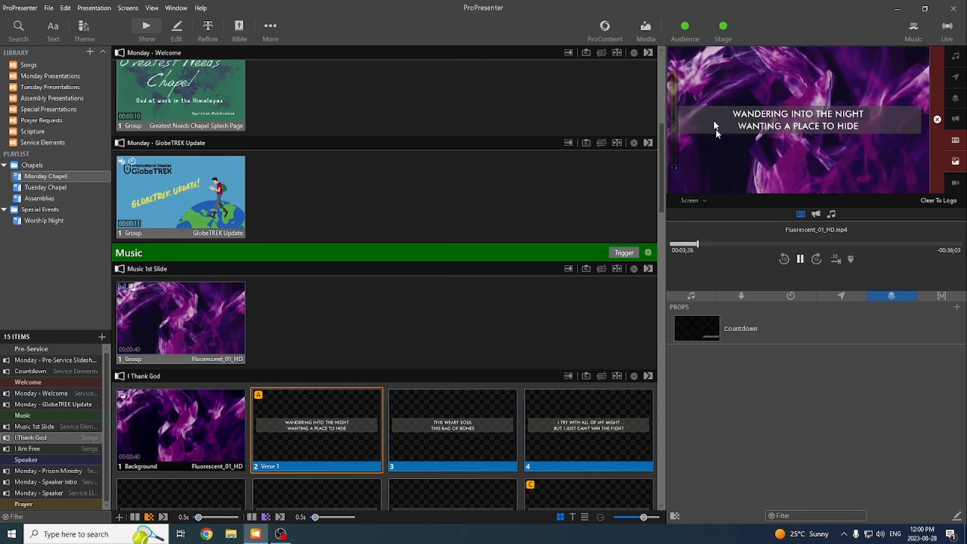
pyautogui.click(691, 201)
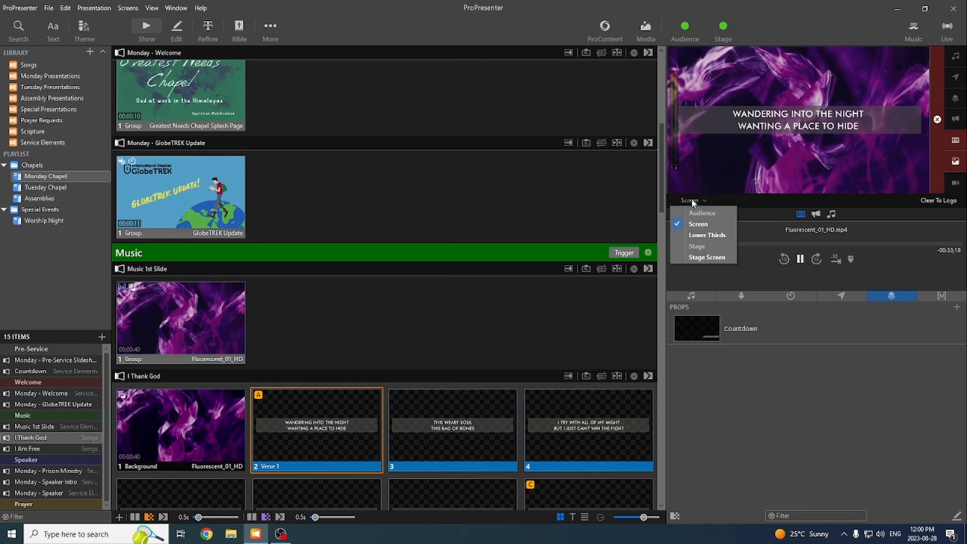
pyautogui.click(701, 235)
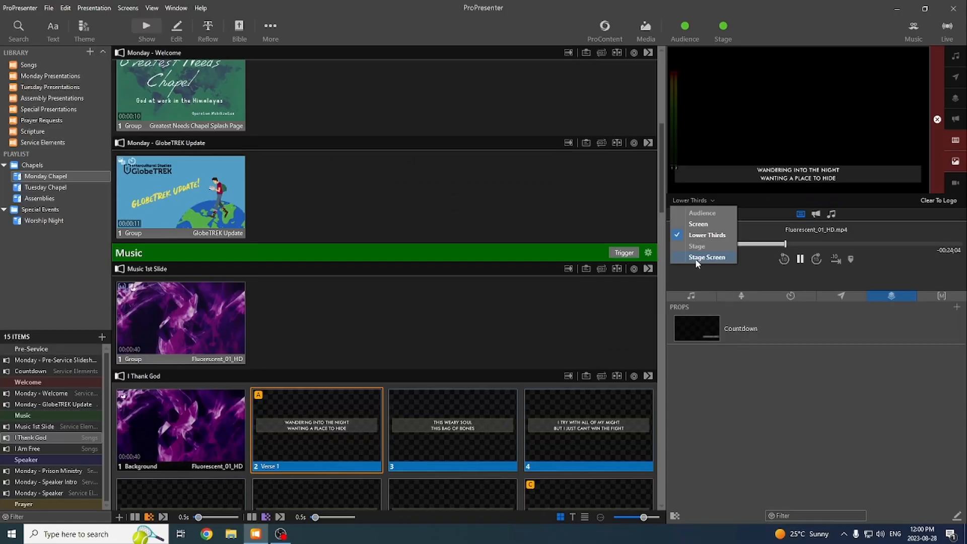
pyautogui.click(707, 257)
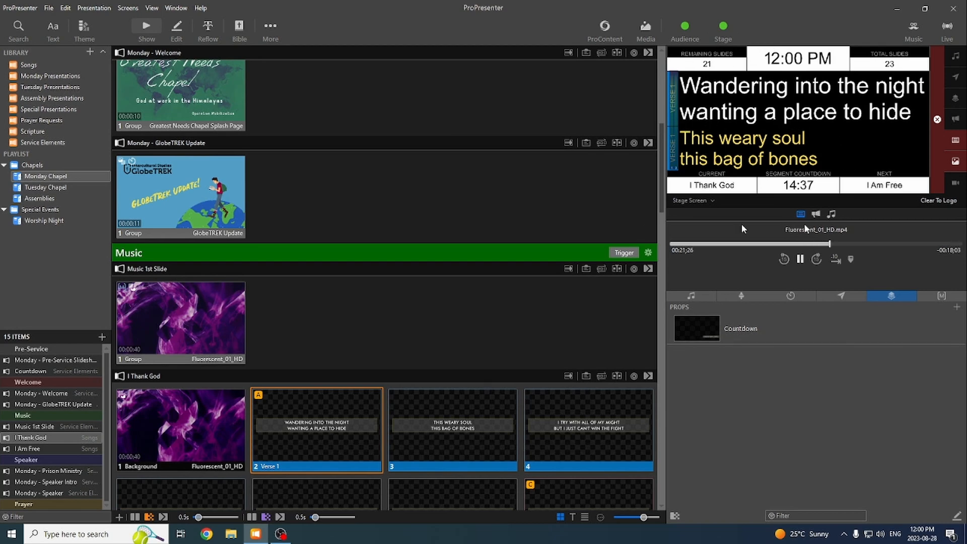
pyautogui.click(693, 201)
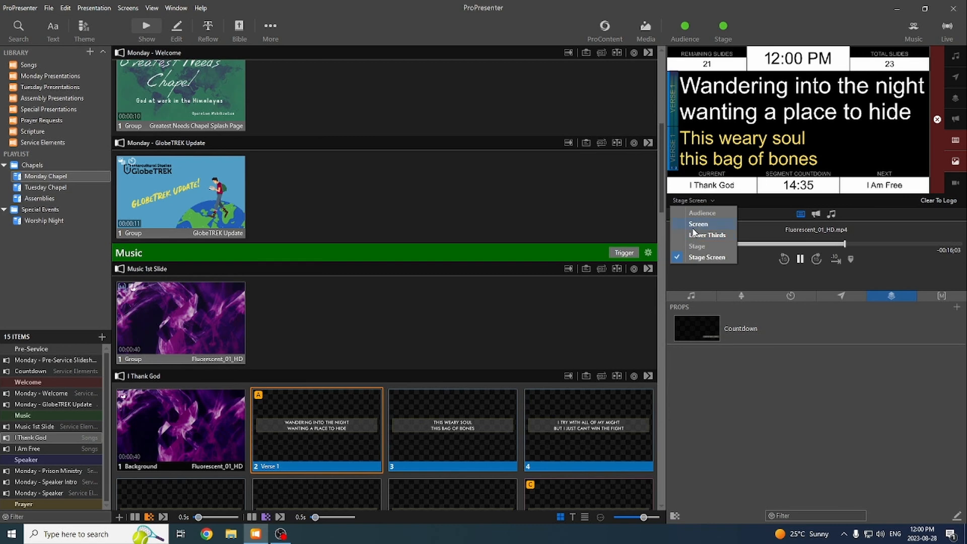
pyautogui.click(694, 225)
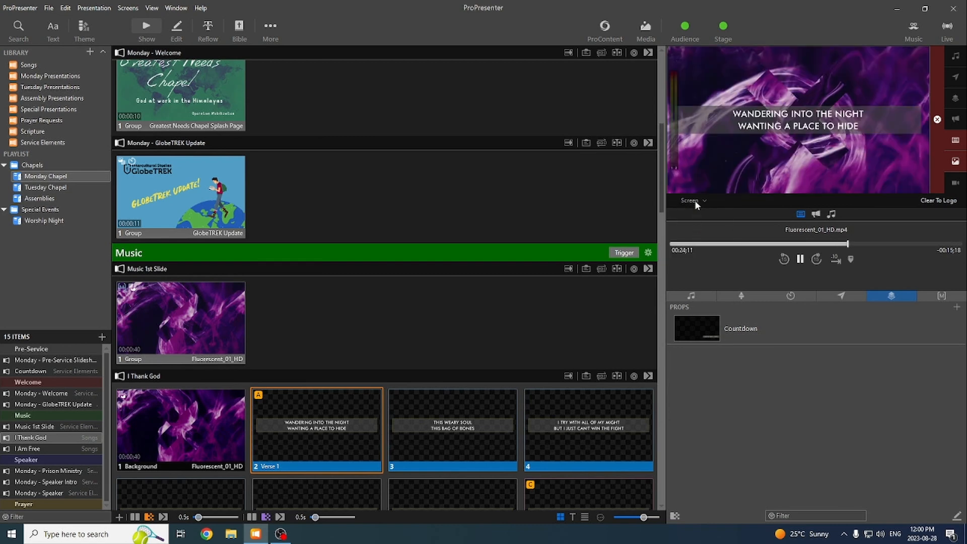
# Clear the slide layer and the media layer separately, restoring each by replaying the Verse 1 or Background slide of I Thank God
pyautogui.click(957, 142)
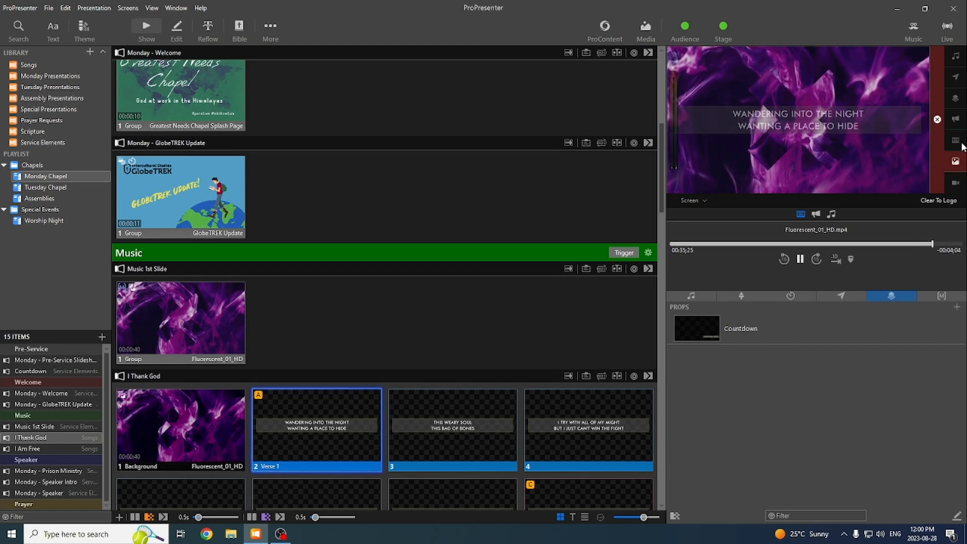
pyautogui.click(312, 413)
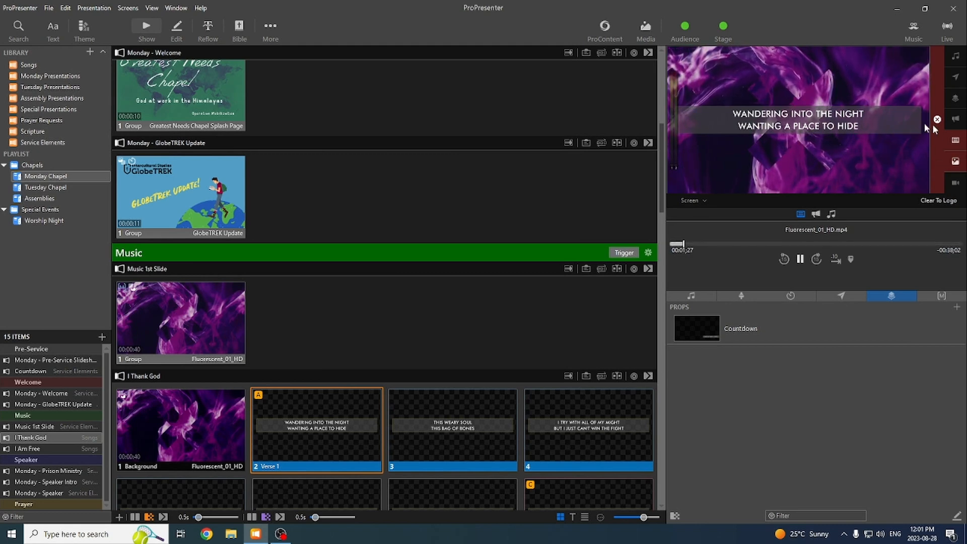
pyautogui.click(956, 141)
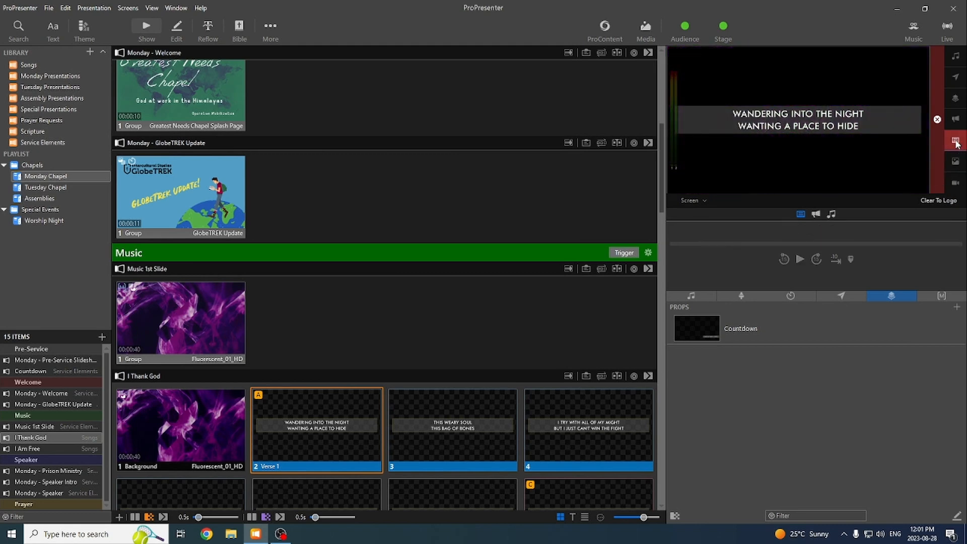
pyautogui.click(241, 429)
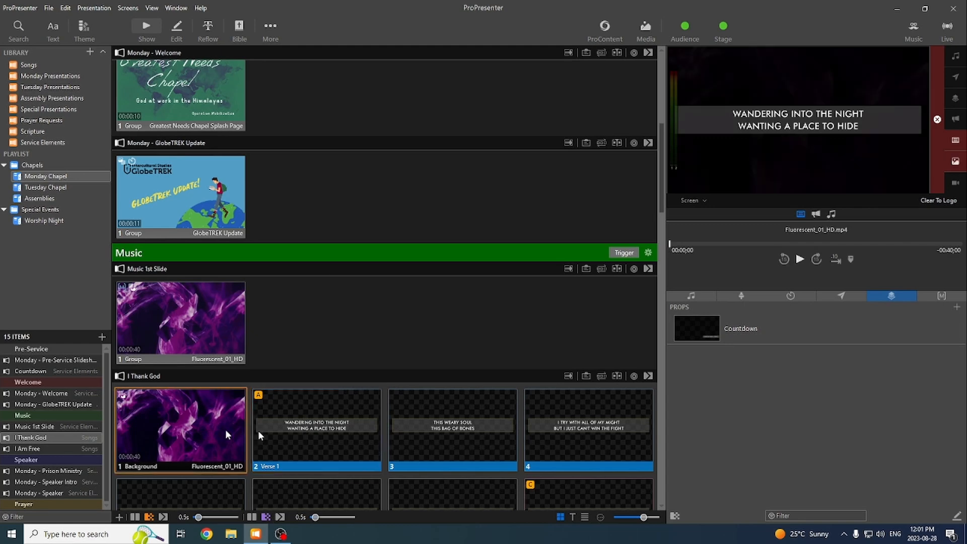
pyautogui.click(297, 431)
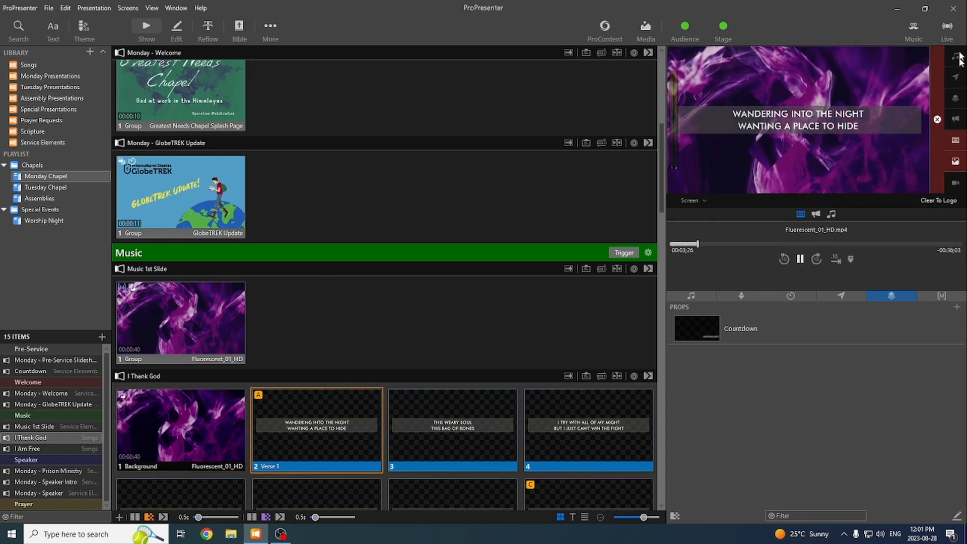
# Clear all output layers at once, and show the Clear To Logo image briefly before removing it
pyautogui.click(936, 121)
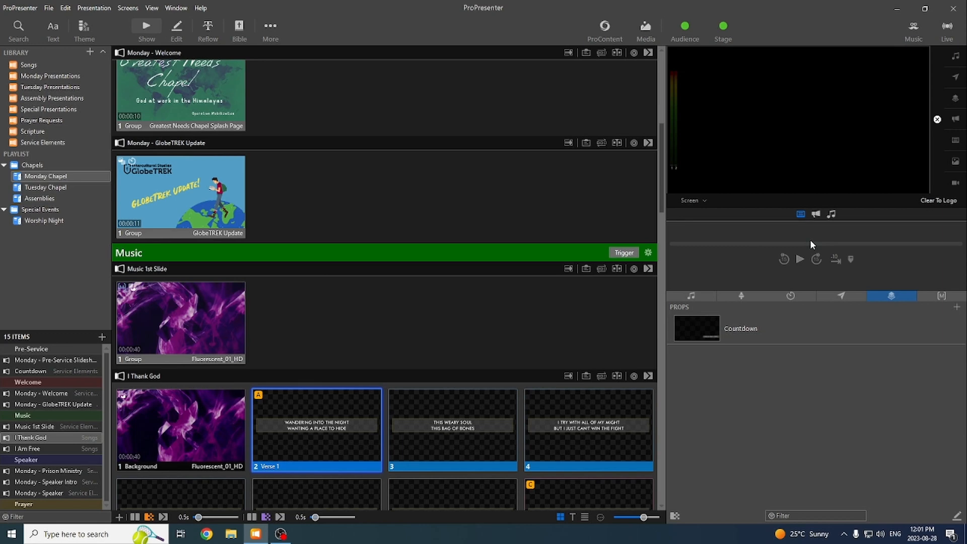
pyautogui.click(938, 202)
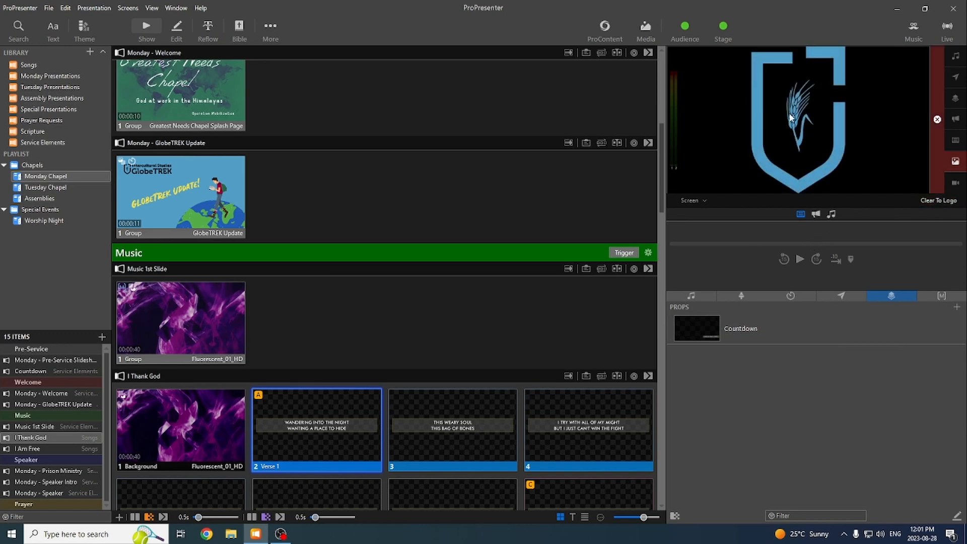
pyautogui.click(955, 161)
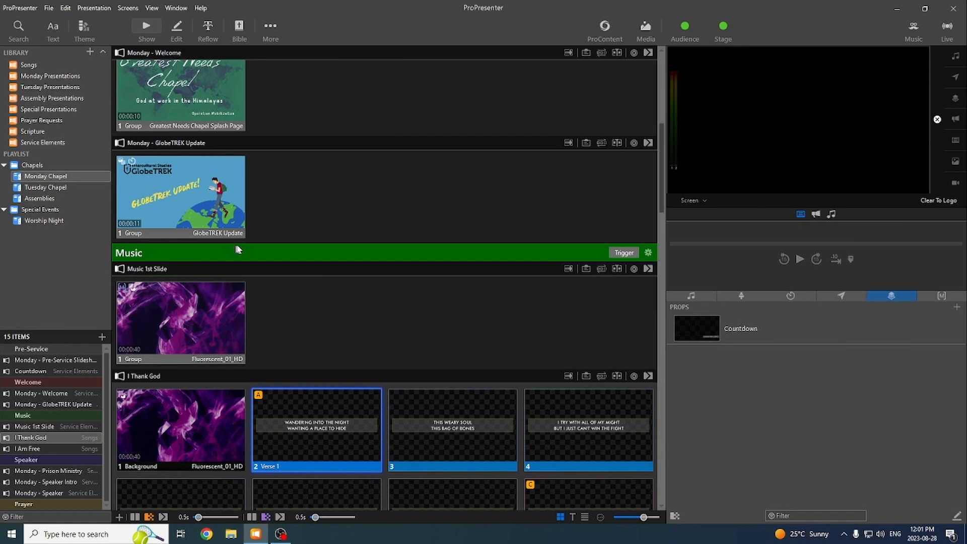
# Play the Welcome slide of the Monday - Pre-Service Slideshow and point out its video timeline
pyautogui.scroll(8, 237, 249)
pyautogui.click(153, 99)
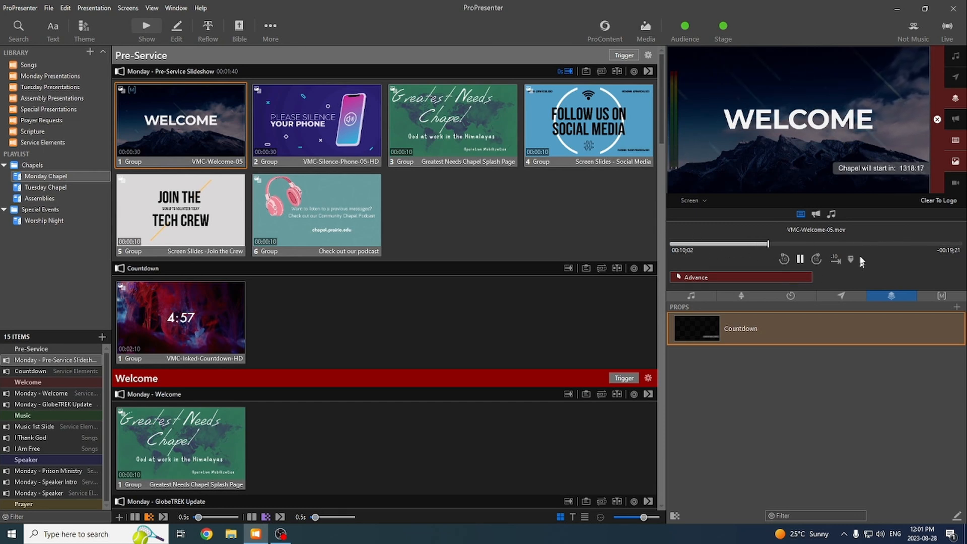
pyautogui.click(783, 244)
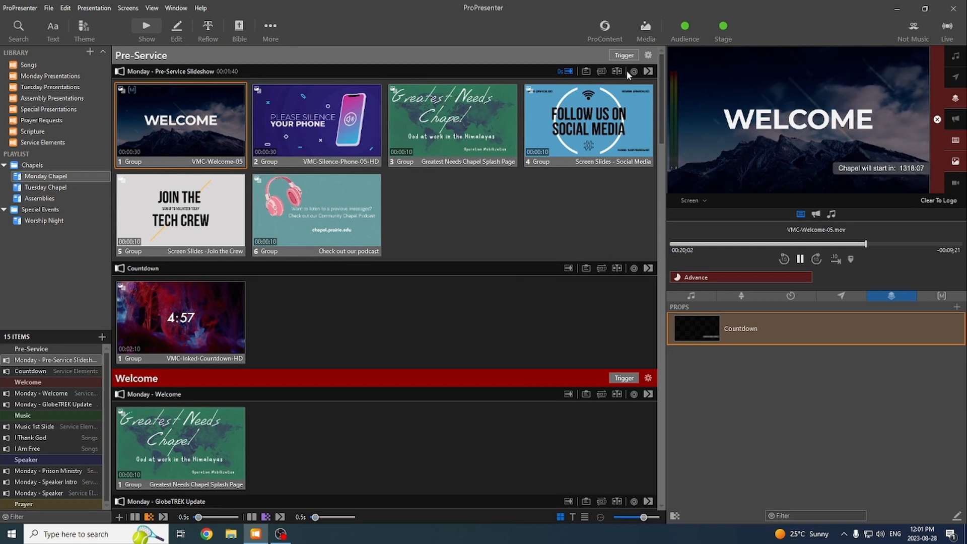
# View the announcement and audio playback controls, replaying the Welcome slide and clearing its audio, and return to the presentation playback controls
pyautogui.click(816, 214)
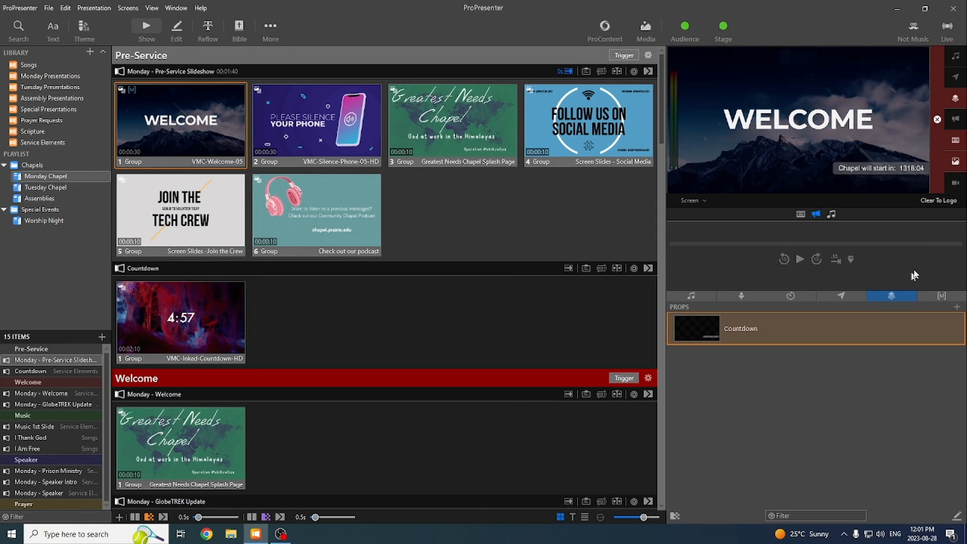
pyautogui.click(832, 214)
pyautogui.click(174, 119)
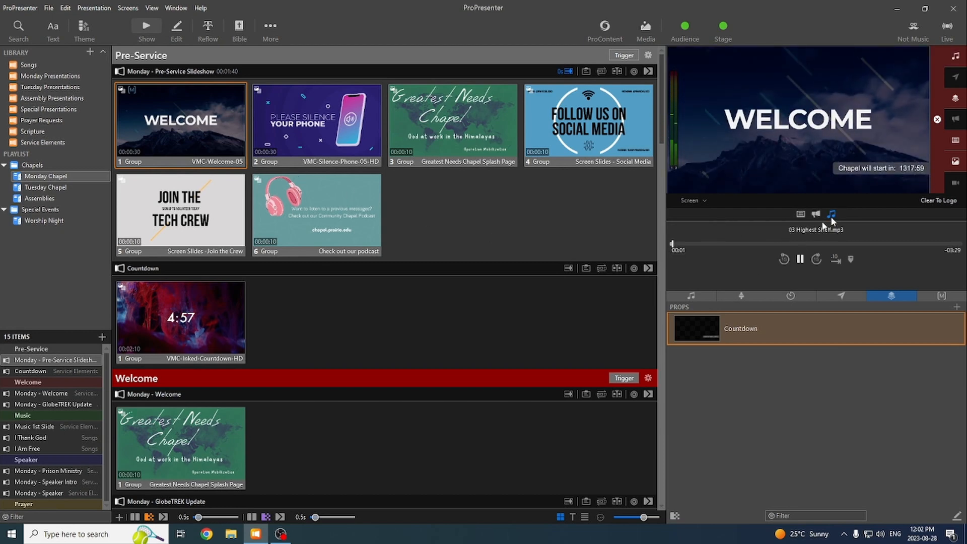
pyautogui.click(947, 56)
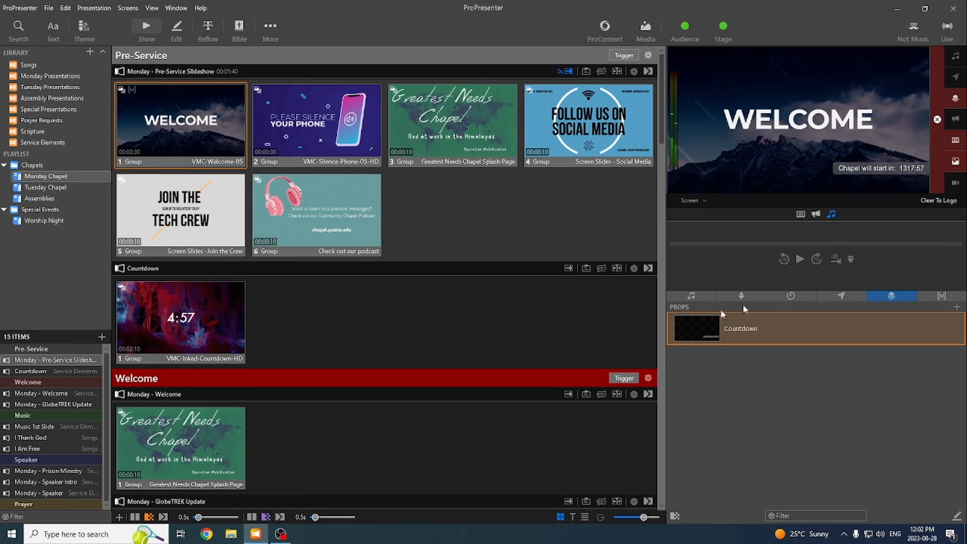
pyautogui.click(800, 214)
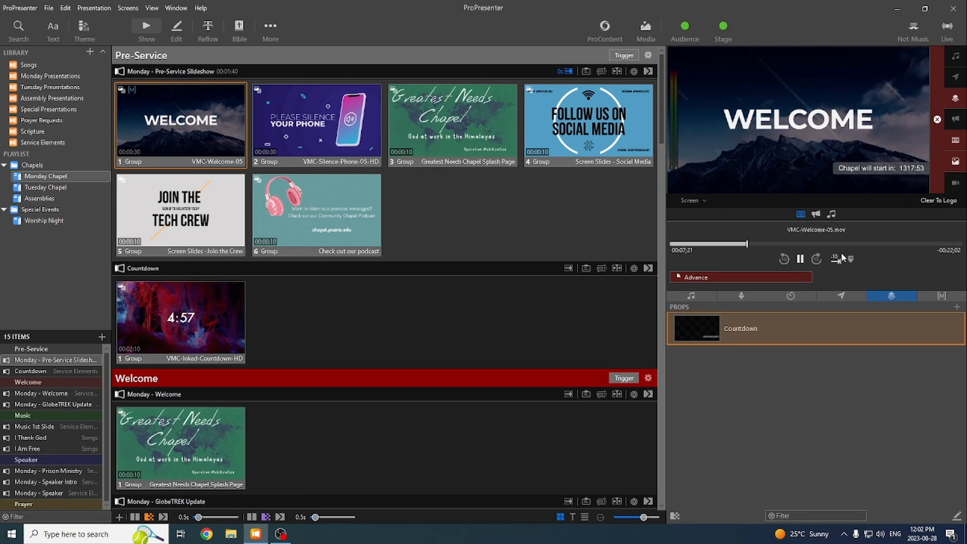
pyautogui.click(800, 258)
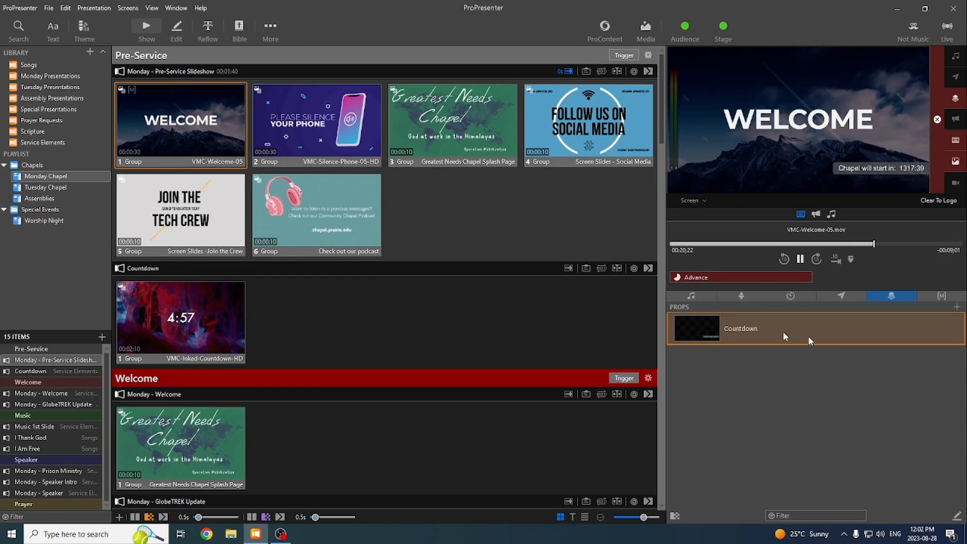
# Show the audio bin and view the tracks in the Pre-Service and Quiet Instrumental playlists
pyautogui.click(693, 296)
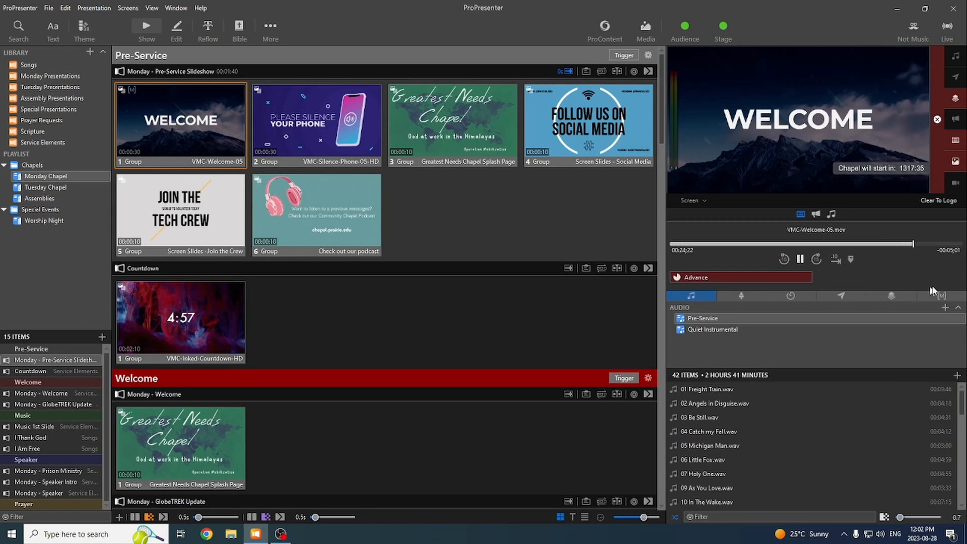
pyautogui.click(701, 320)
pyautogui.click(702, 331)
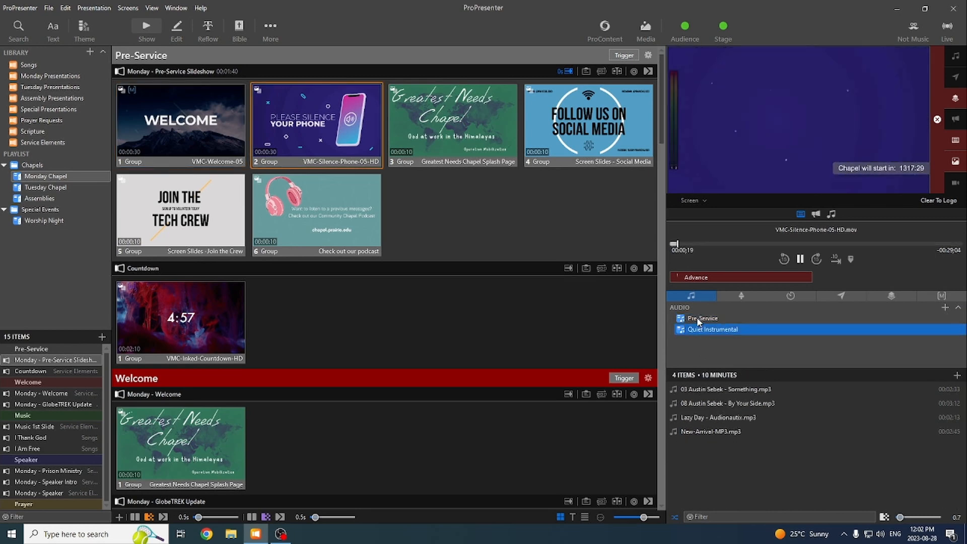
# Browse the full track list of the Pre-Service audio playlist and return to the Quiet Instrumental playlist
pyautogui.click(696, 317)
pyautogui.click(698, 328)
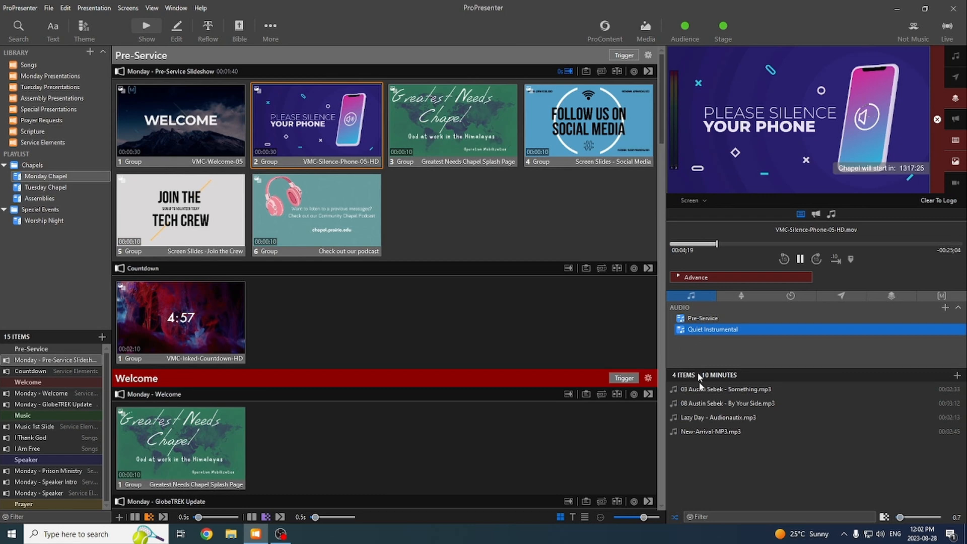
pyautogui.click(694, 318)
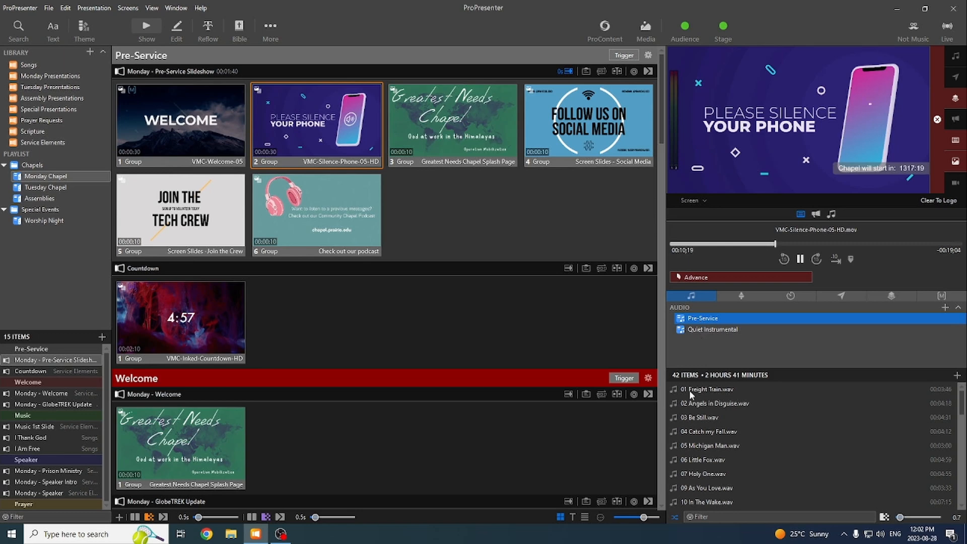
pyautogui.scroll(-5, 705, 403)
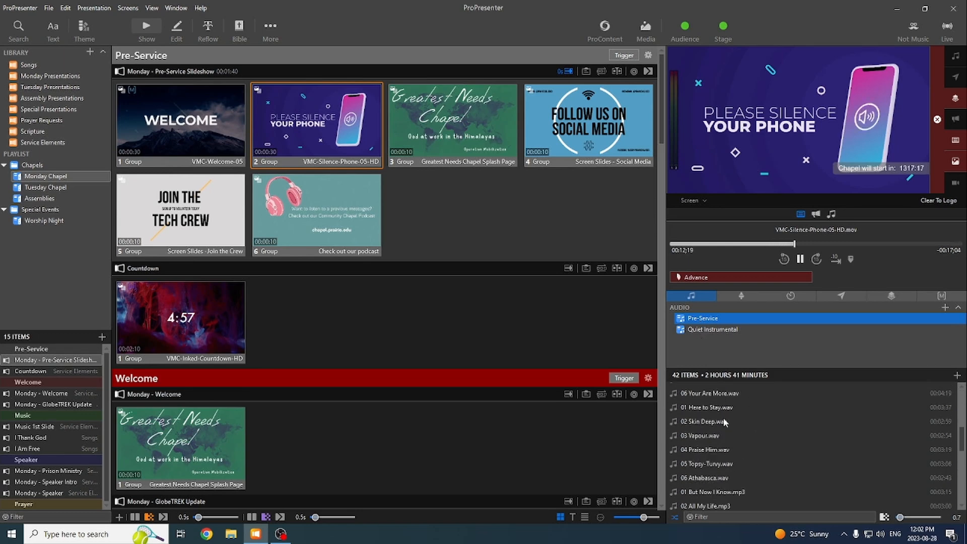
pyautogui.scroll(-5, 723, 418)
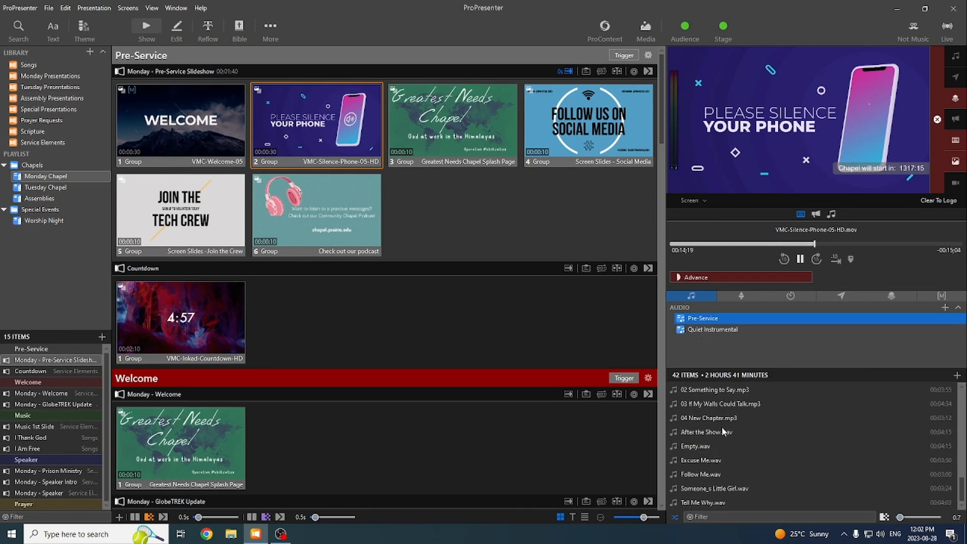
pyautogui.scroll(10, 722, 429)
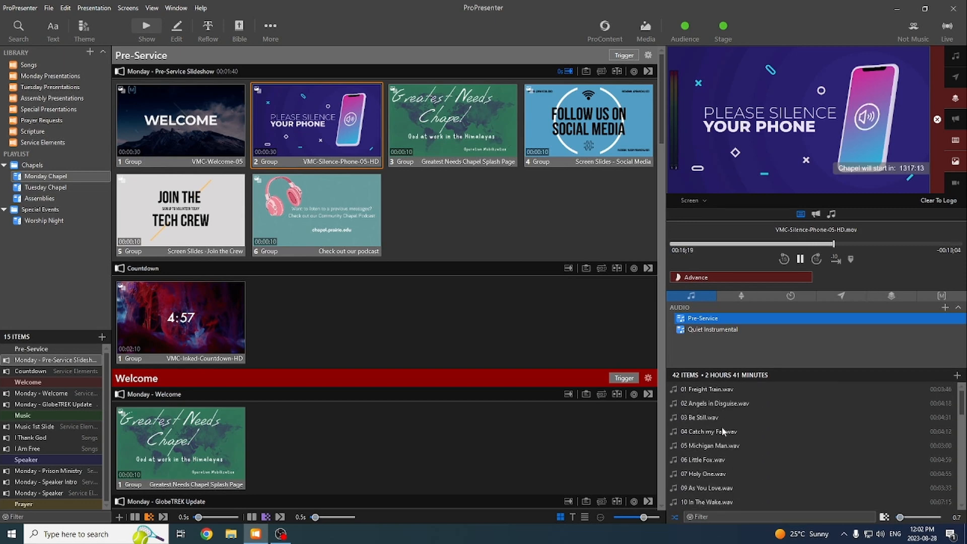
pyautogui.click(697, 328)
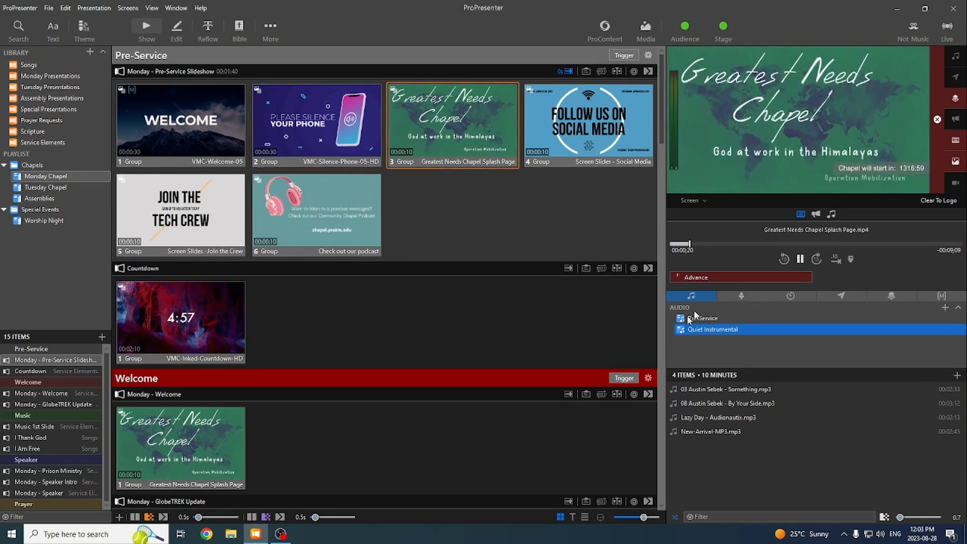
# Show the stage controls and view the layouts available for the Stage Screen without changing the current one
pyautogui.click(741, 296)
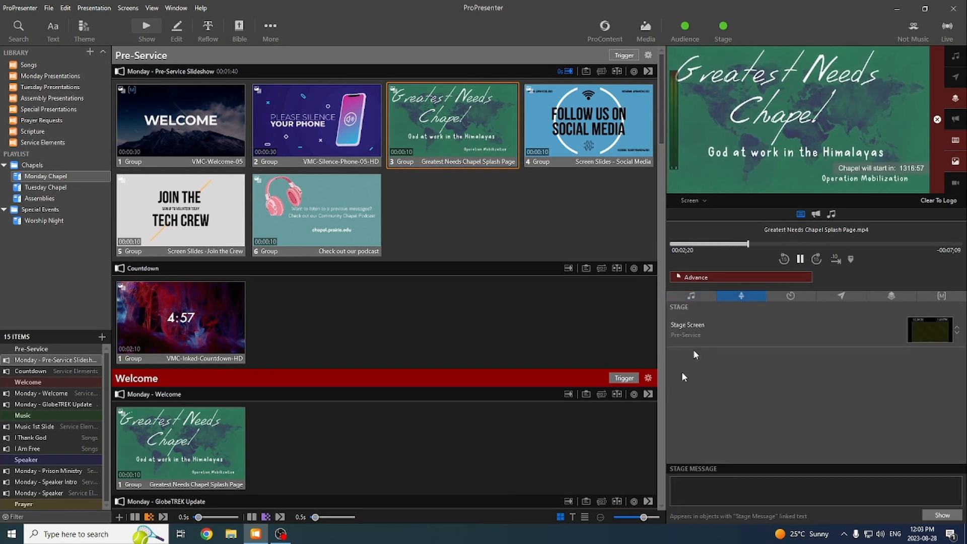
pyautogui.click(957, 330)
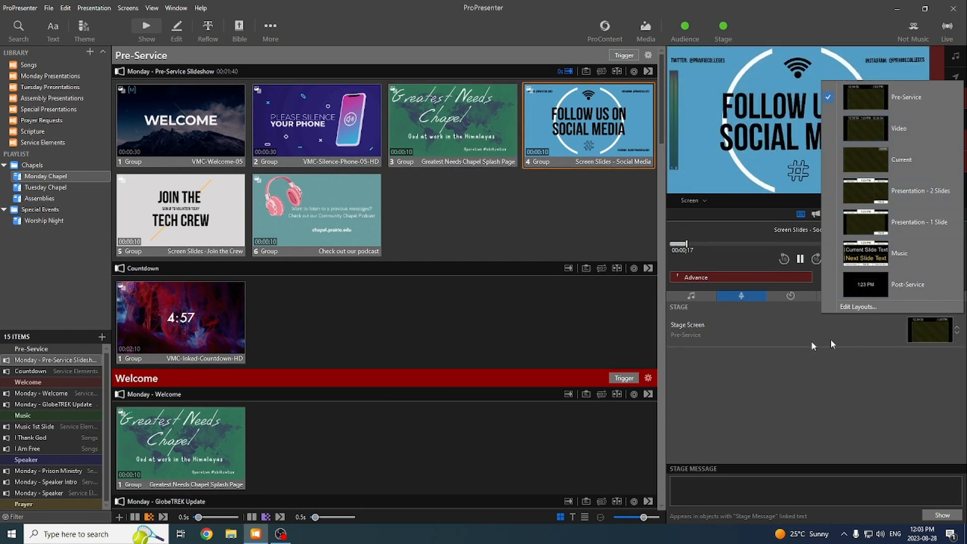
pyautogui.click(844, 325)
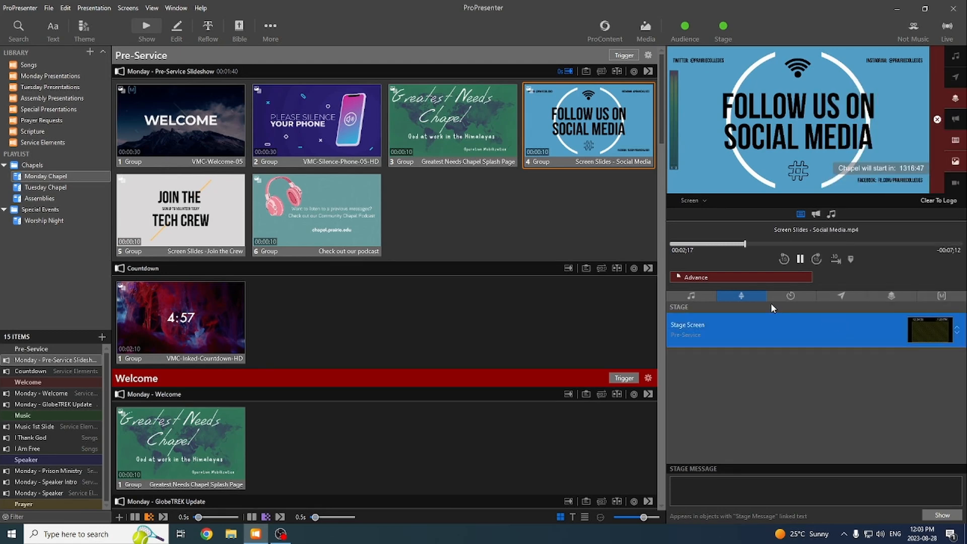
# Show the timers and play the Music 1st Slide to start its Segment Countdown timer
pyautogui.click(786, 296)
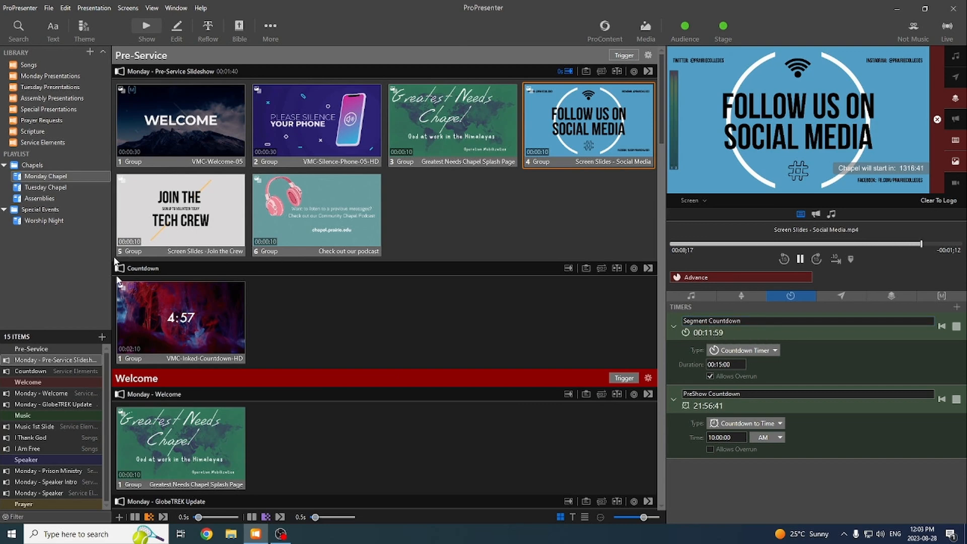
pyautogui.scroll(-7, 317, 325)
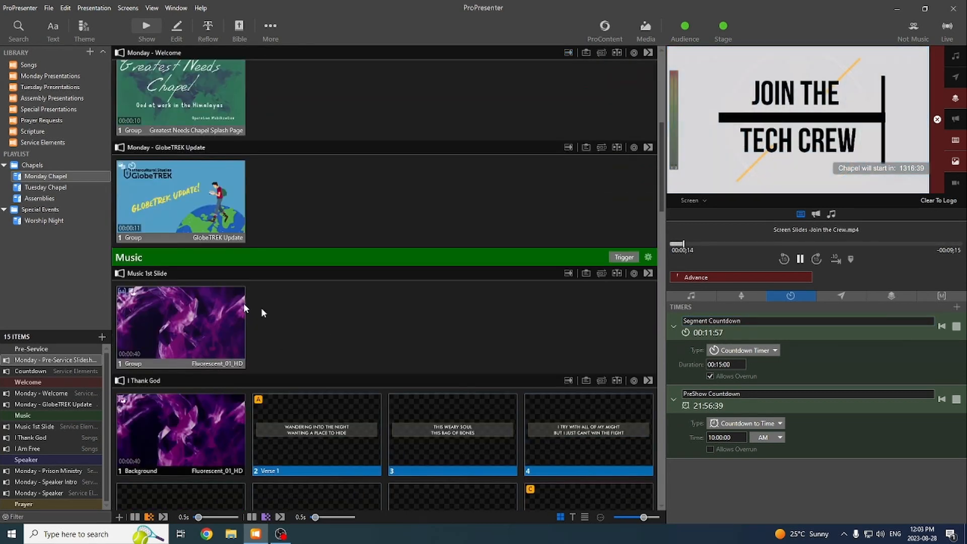
pyautogui.click(169, 323)
pyautogui.click(168, 322)
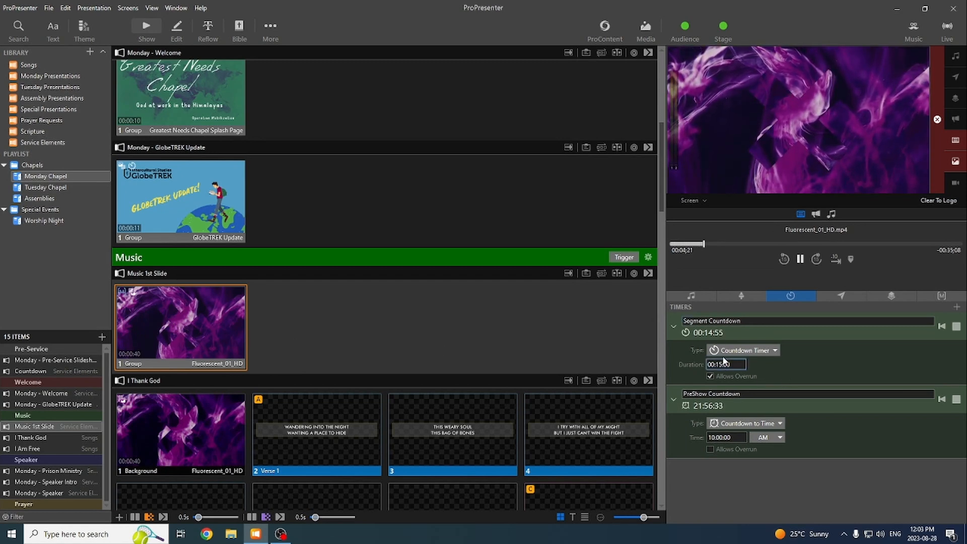
# Play the GlobeTREK Update slide to restart the Segment Countdown, check the timer settings, and clear all output layers
pyautogui.click(156, 183)
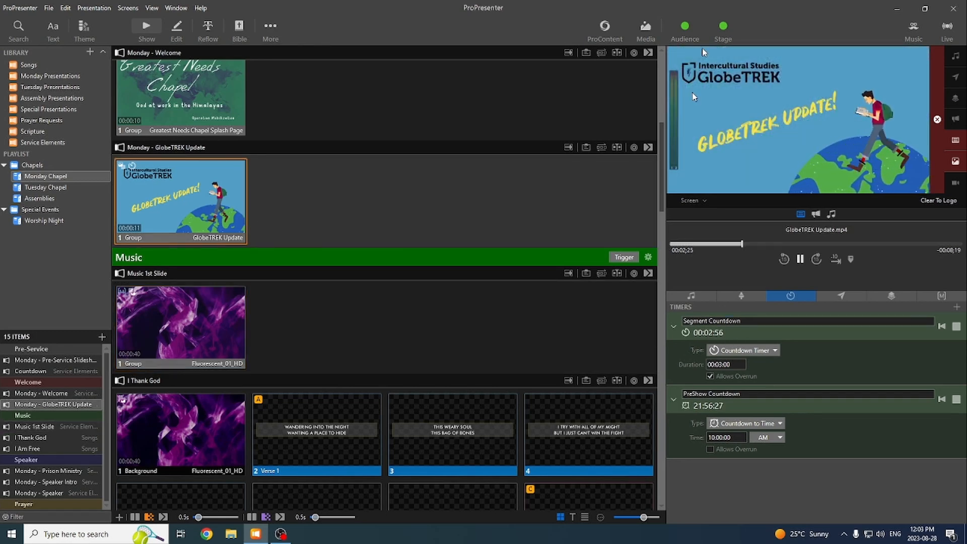
pyautogui.click(729, 358)
pyautogui.press('Return')
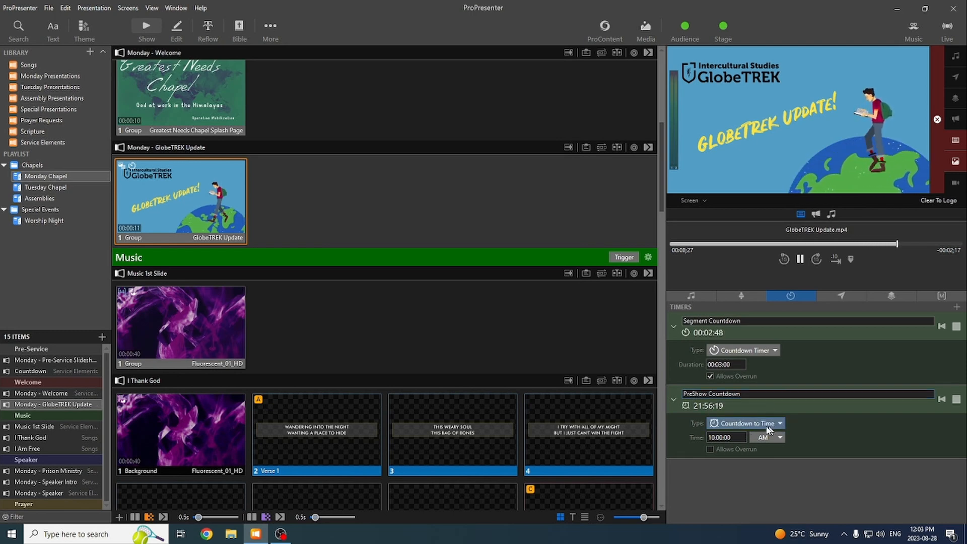
pyautogui.click(937, 121)
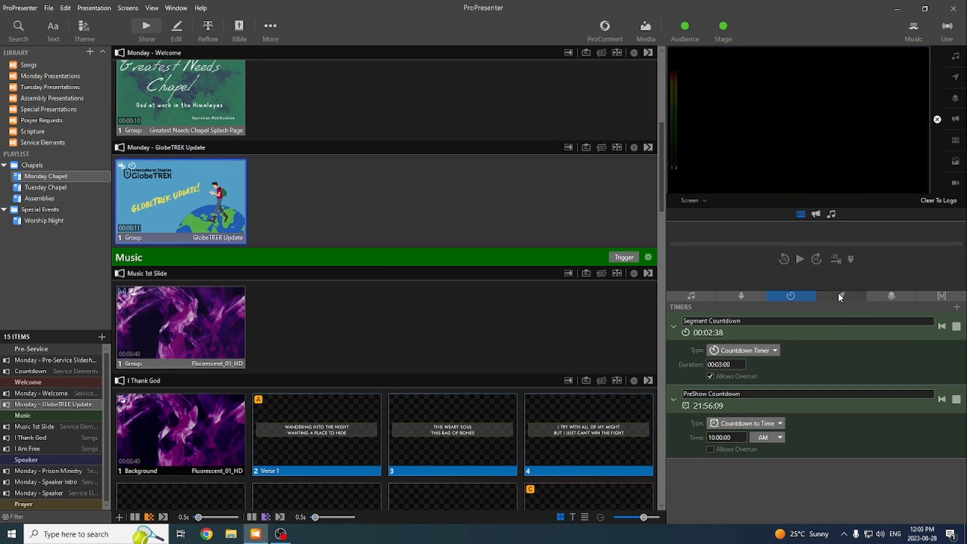
# View the message settings and the props, and briefly show the Countdown prop on the output before hiding it
pyautogui.click(839, 293)
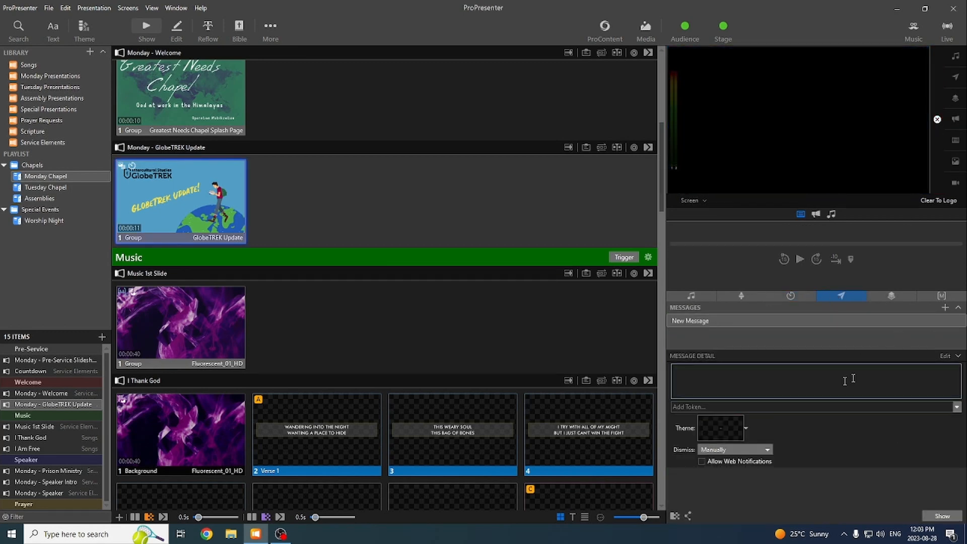
pyautogui.click(889, 296)
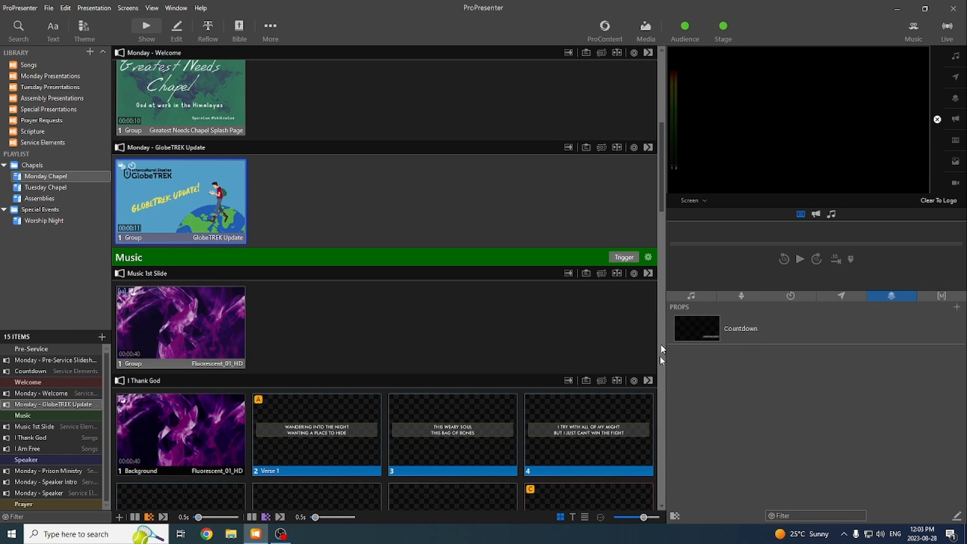
pyautogui.click(705, 331)
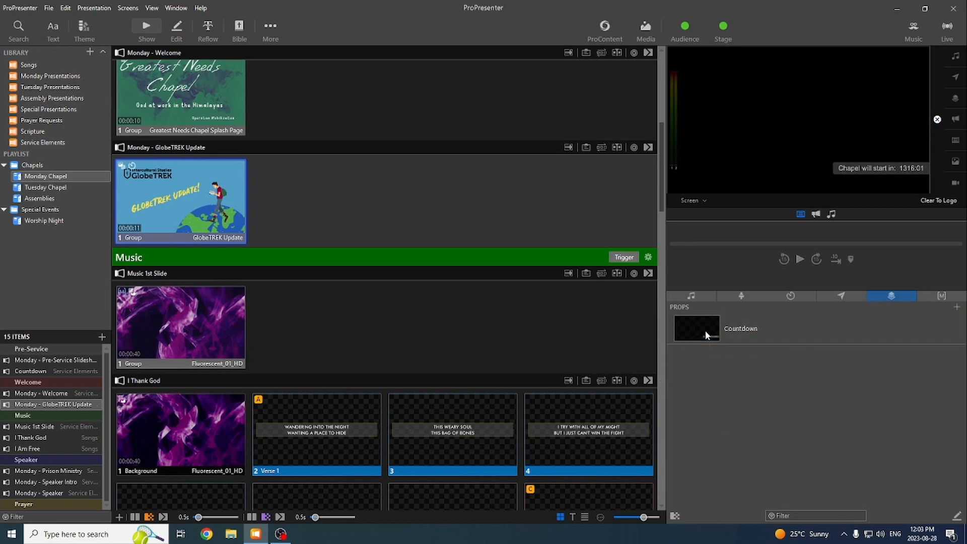
pyautogui.click(706, 330)
# Show the macros and look through the whole list, from Pre-Service down to Blackout Lighting
pyautogui.click(937, 296)
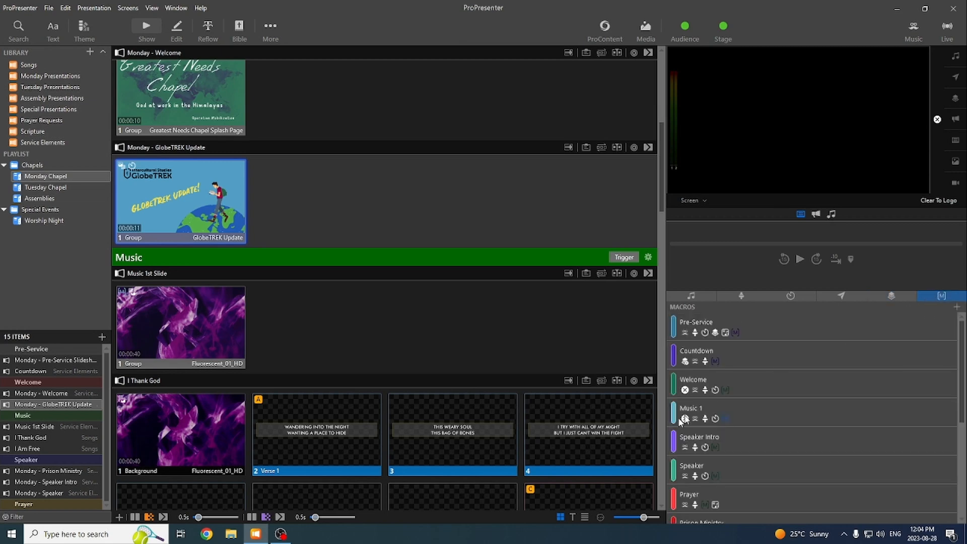
pyautogui.scroll(-3, 721, 327)
pyautogui.scroll(-3, 720, 326)
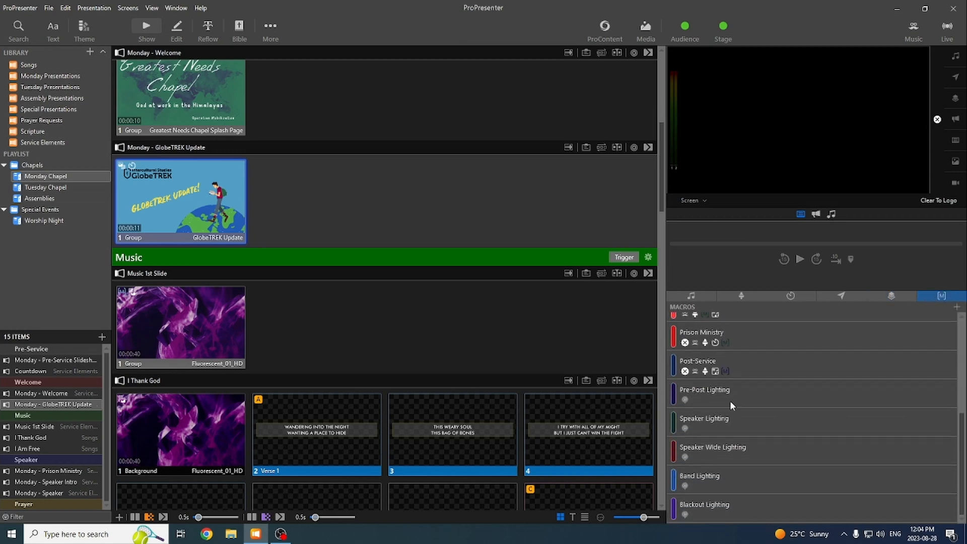
pyautogui.scroll(5, 744, 398)
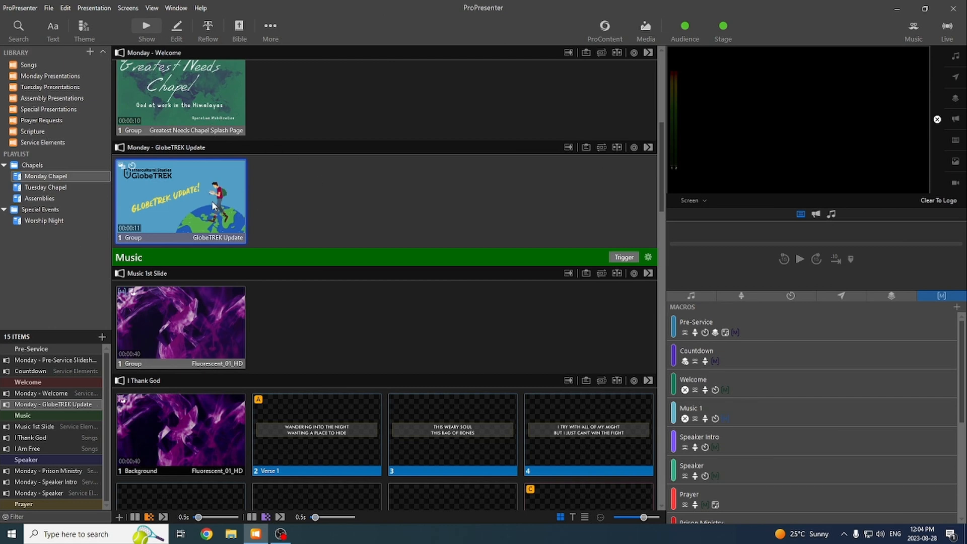
# View the actions that can be added to the GlobeTREK Update slide, including the Props and Timer options
pyautogui.rightClick(188, 196)
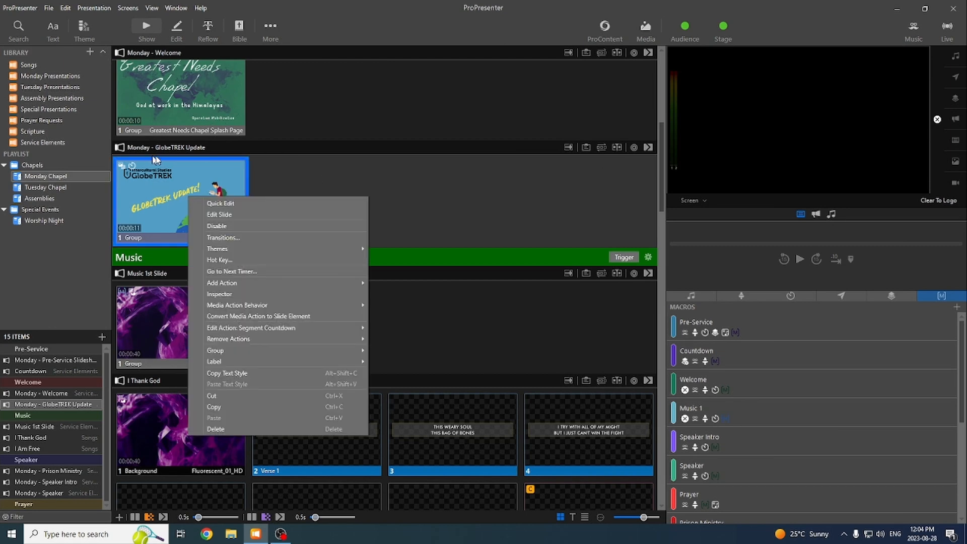
pyautogui.moveTo(231, 285)
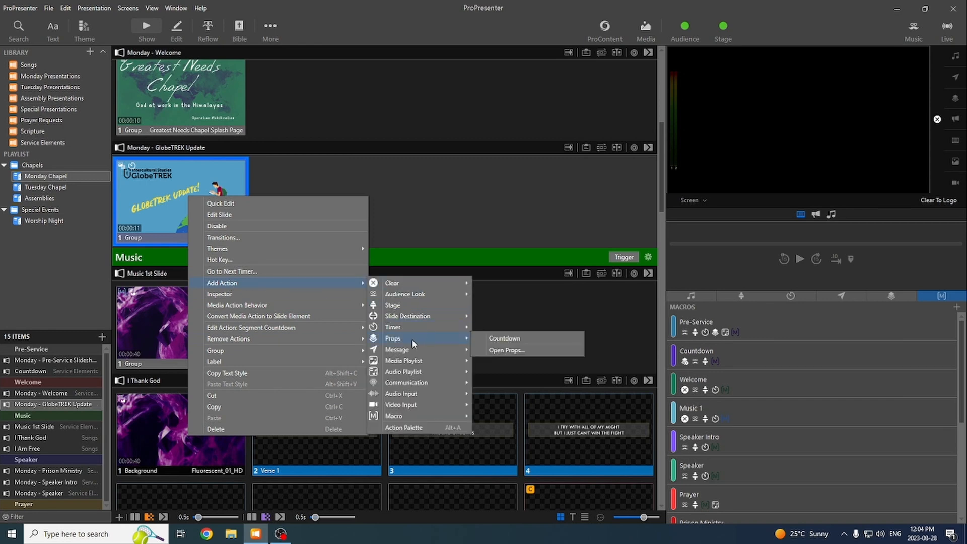
pyautogui.click(392, 182)
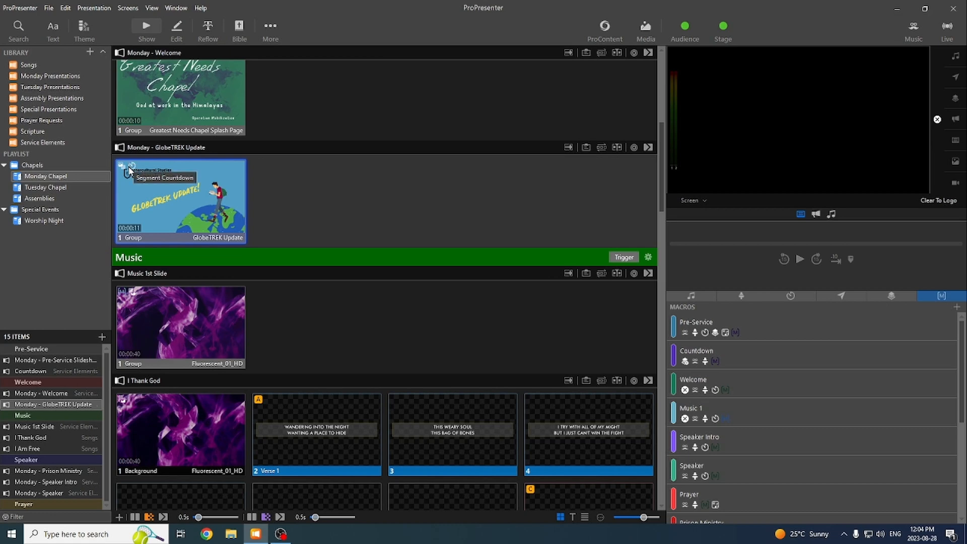
pyautogui.rightClick(163, 193)
pyautogui.moveTo(295, 280)
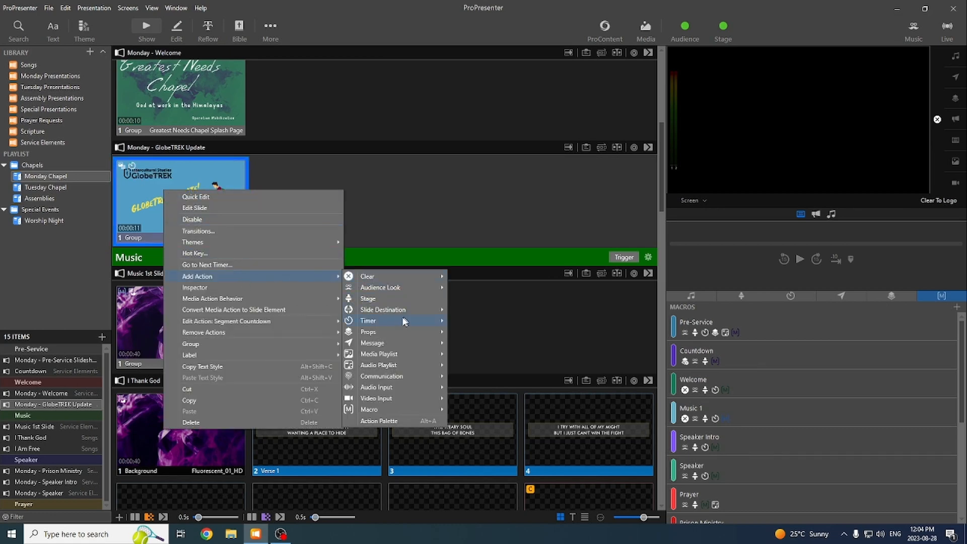
pyautogui.moveTo(401, 321)
pyautogui.click(493, 325)
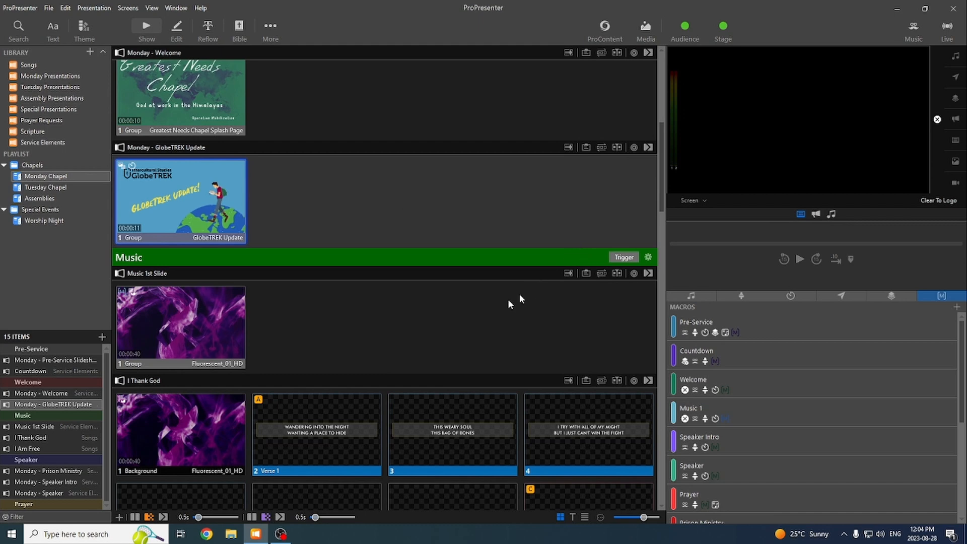
# Play the Welcome slide of the Monday - Pre-Service Slideshow to run its macro, and view the lighting macros
pyautogui.scroll(5, 456, 270)
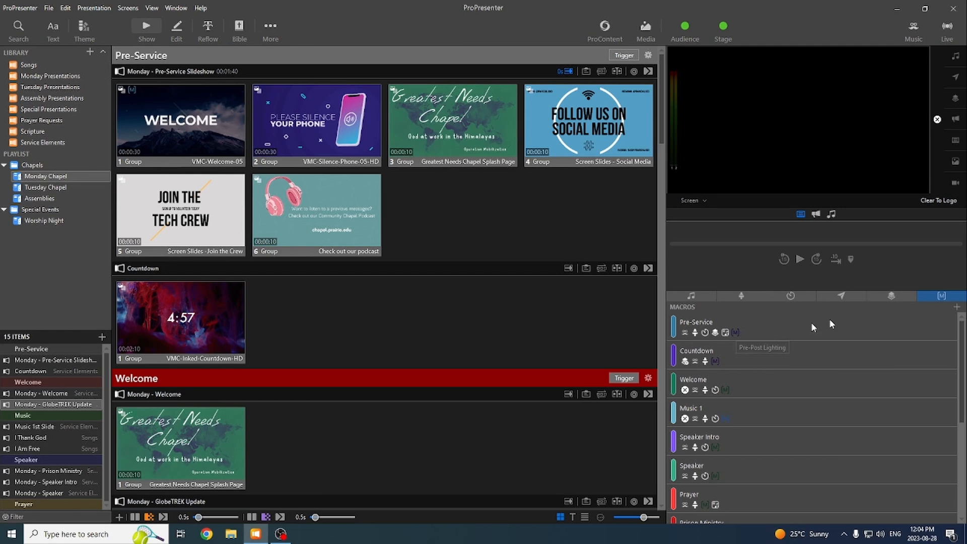
pyautogui.click(136, 101)
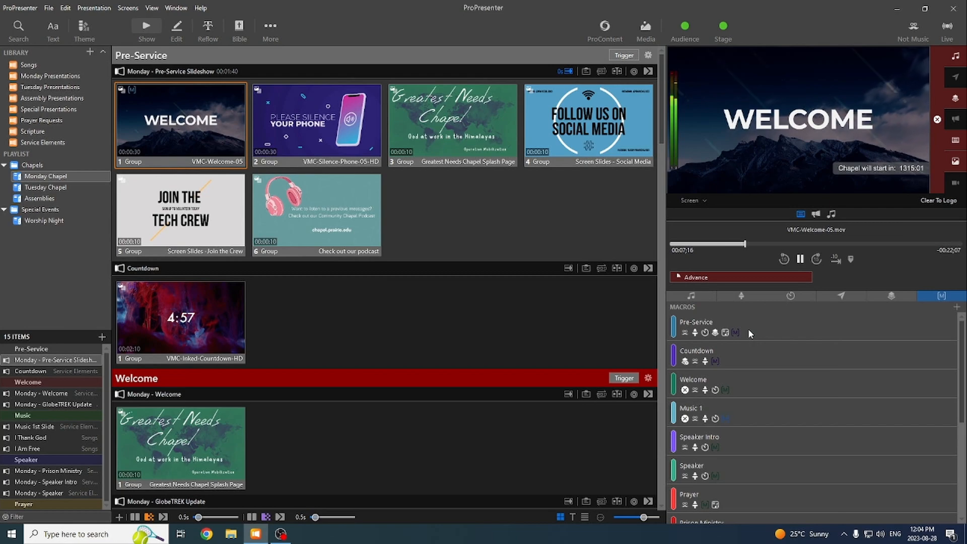
pyautogui.scroll(-5, 781, 413)
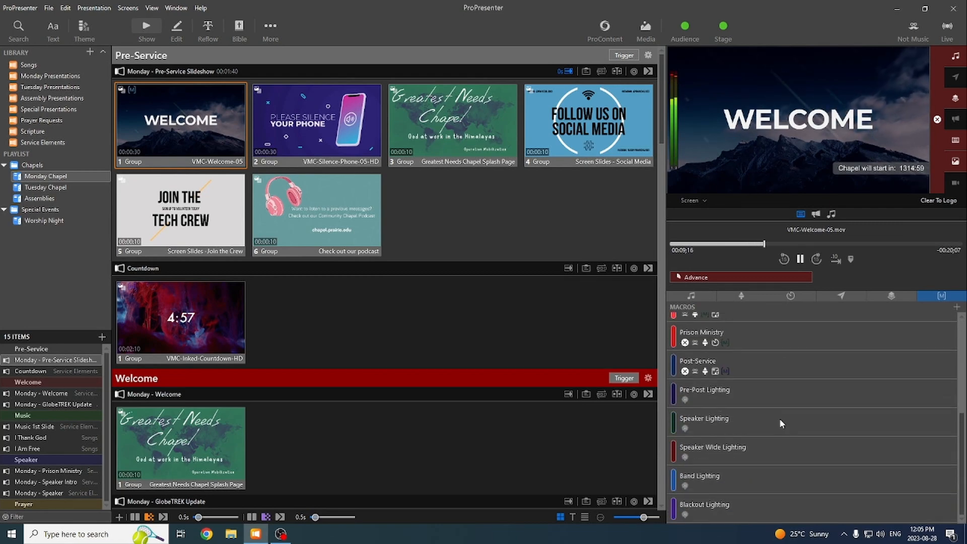